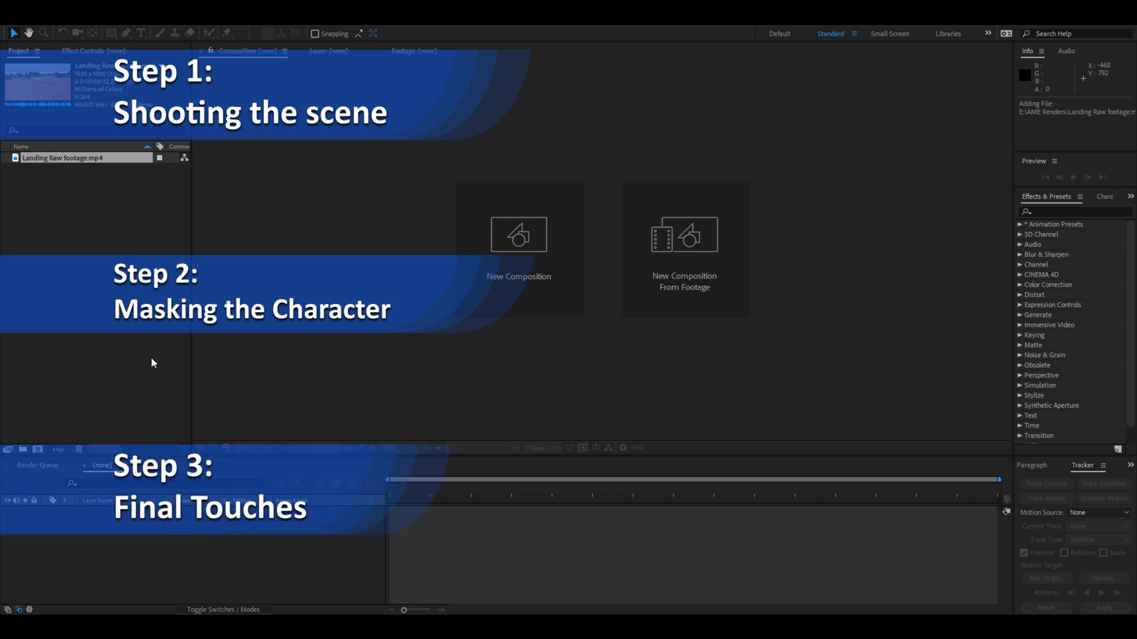
Open Landing Raw footage.mp4 in its viewer, scrub to the crouching person, and preview it.
double_click(49, 159)
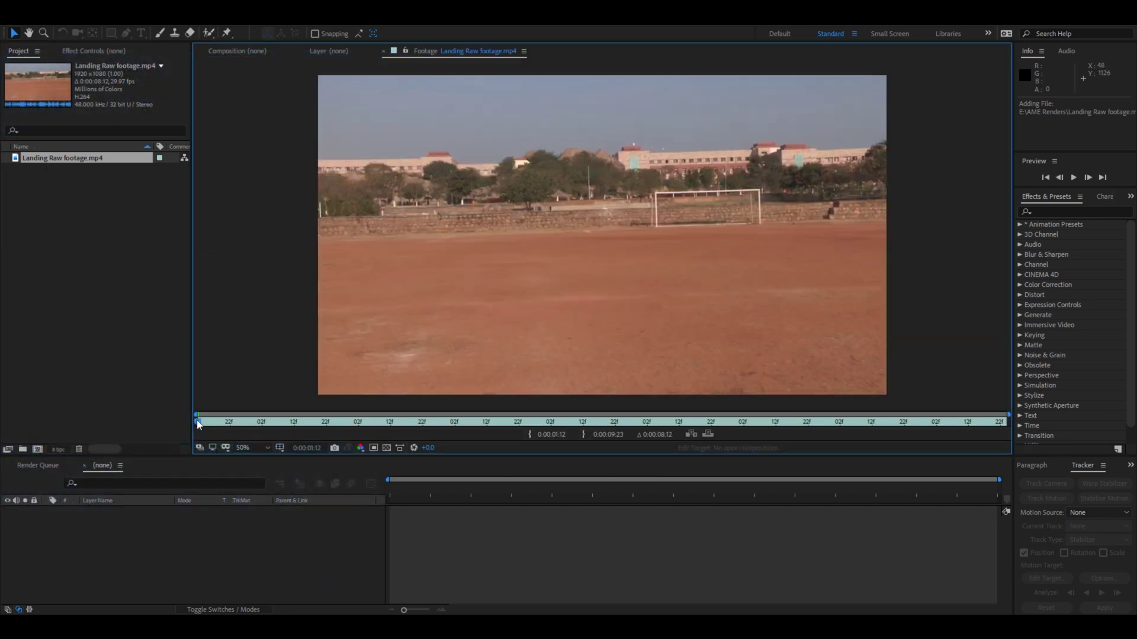
drag(198, 425, 239, 425)
click(245, 423)
drag(248, 424, 935, 424)
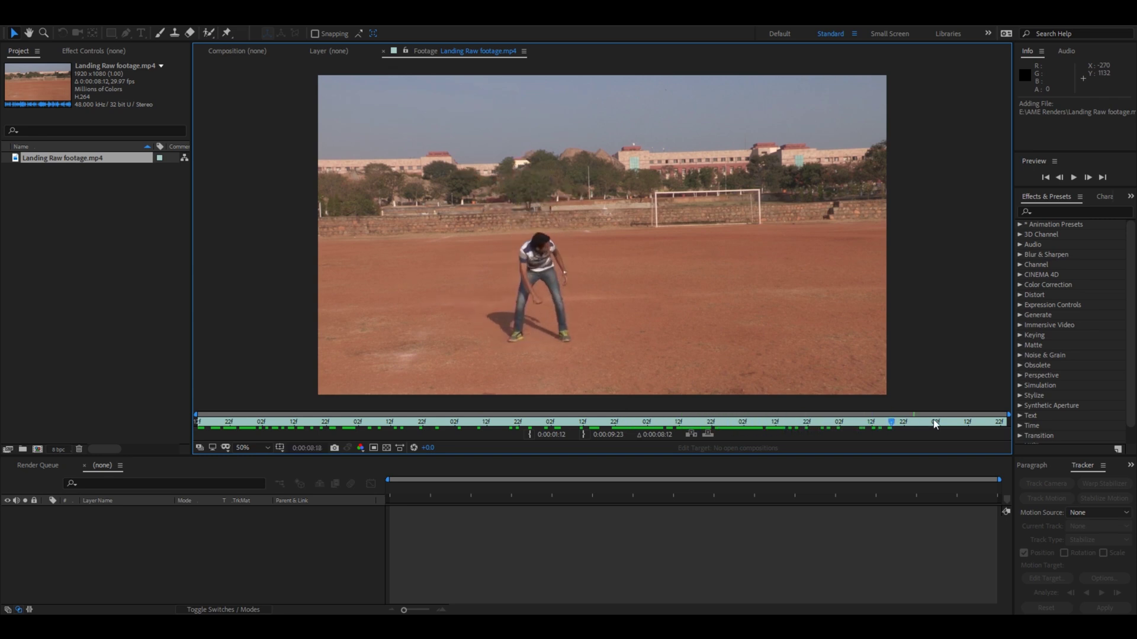
key(space)
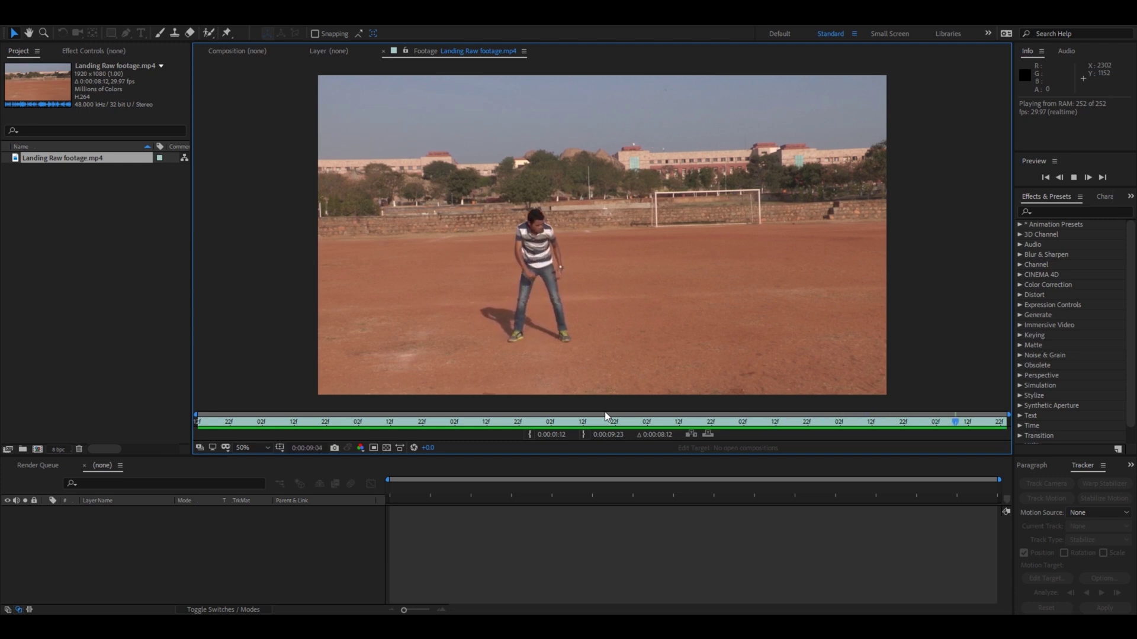
click(220, 421)
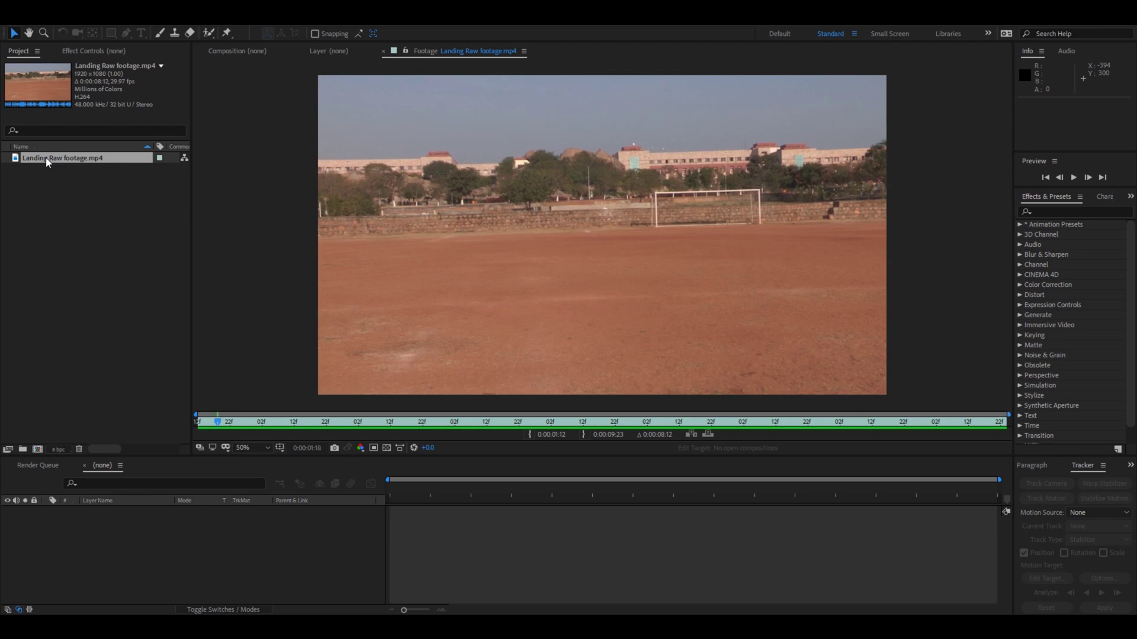
Create a composition from the Landing Raw footage and duplicate its footage layer.
drag(46, 159, 37, 447)
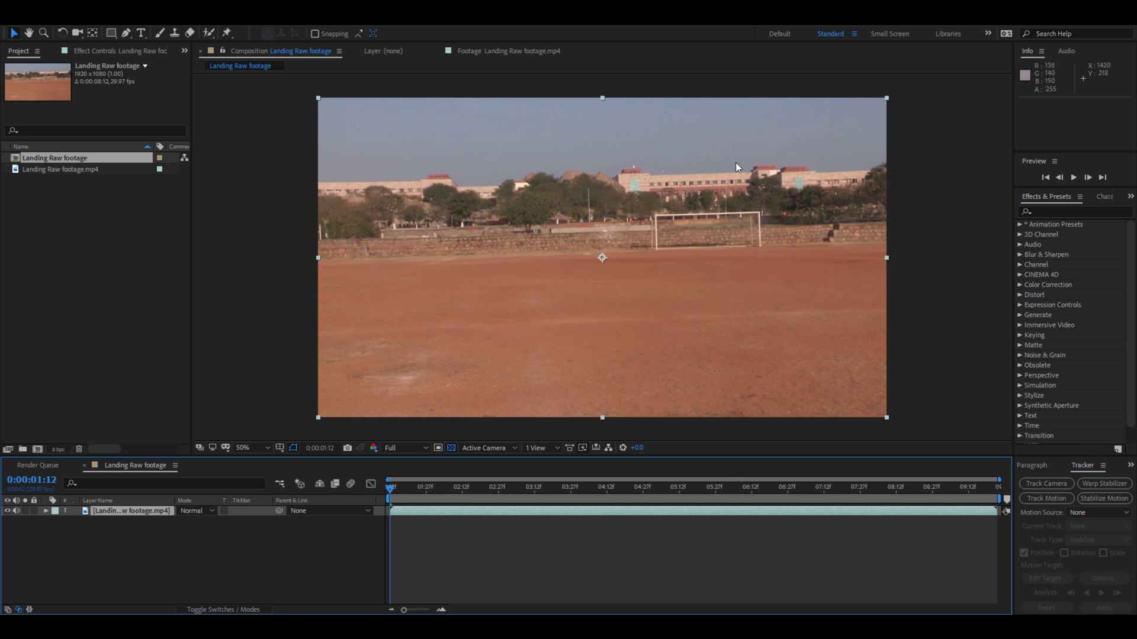
mouse_move(390, 487)
mouse_down()
mouse_move(456, 487)
mouse_move(393, 495)
mouse_up()
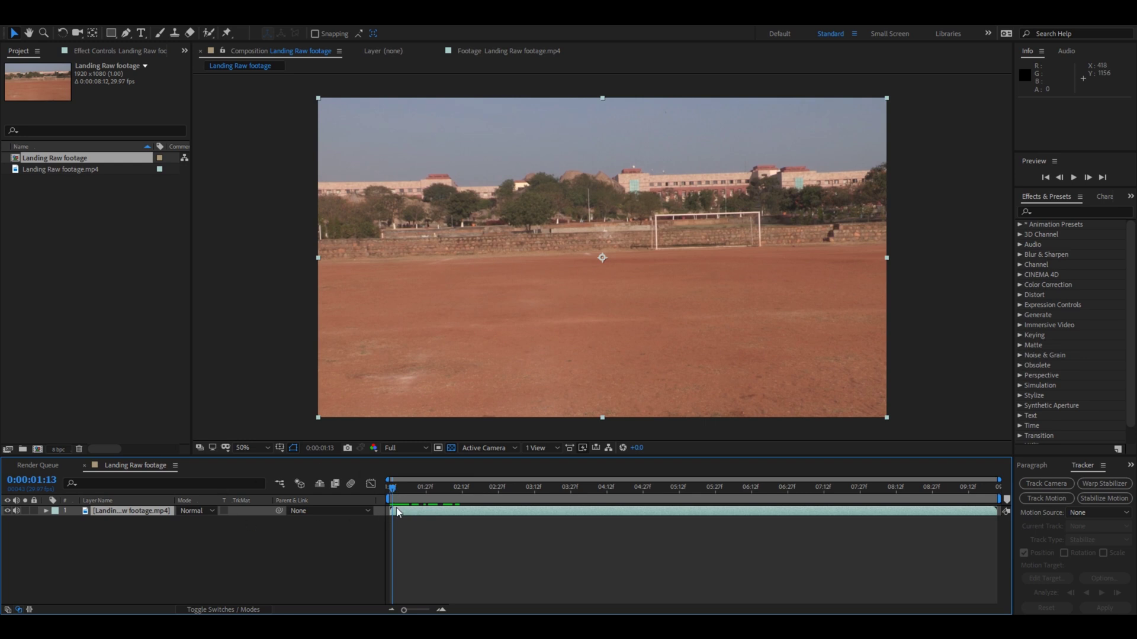
key(ctrl+d)
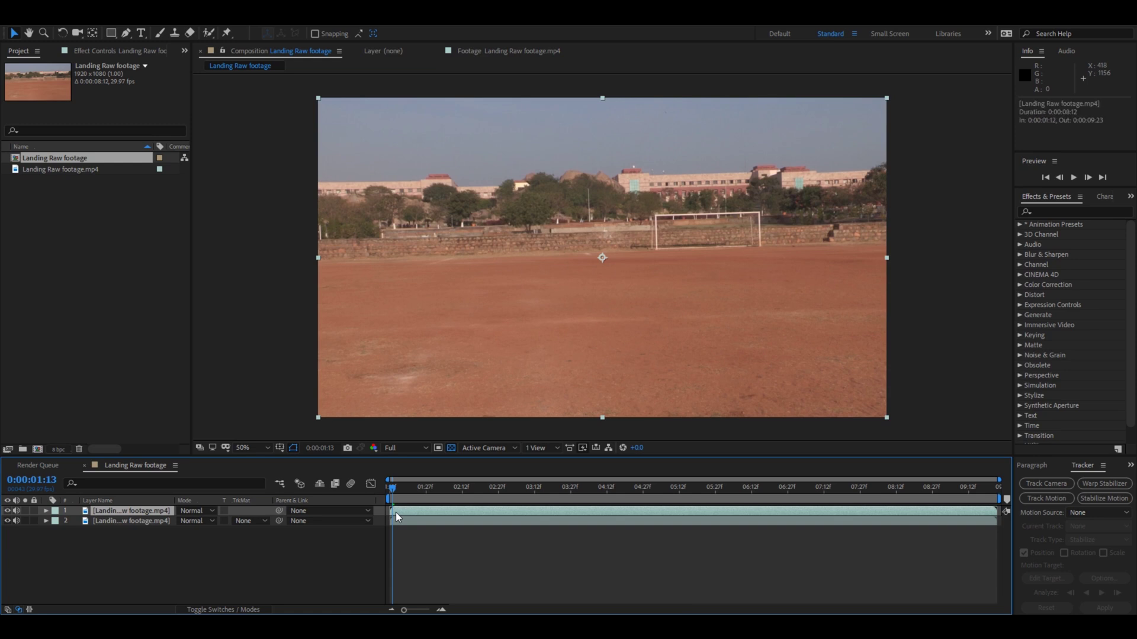
Freeze the lower duplicate layer on its current frame and rename it Background.
click(398, 523)
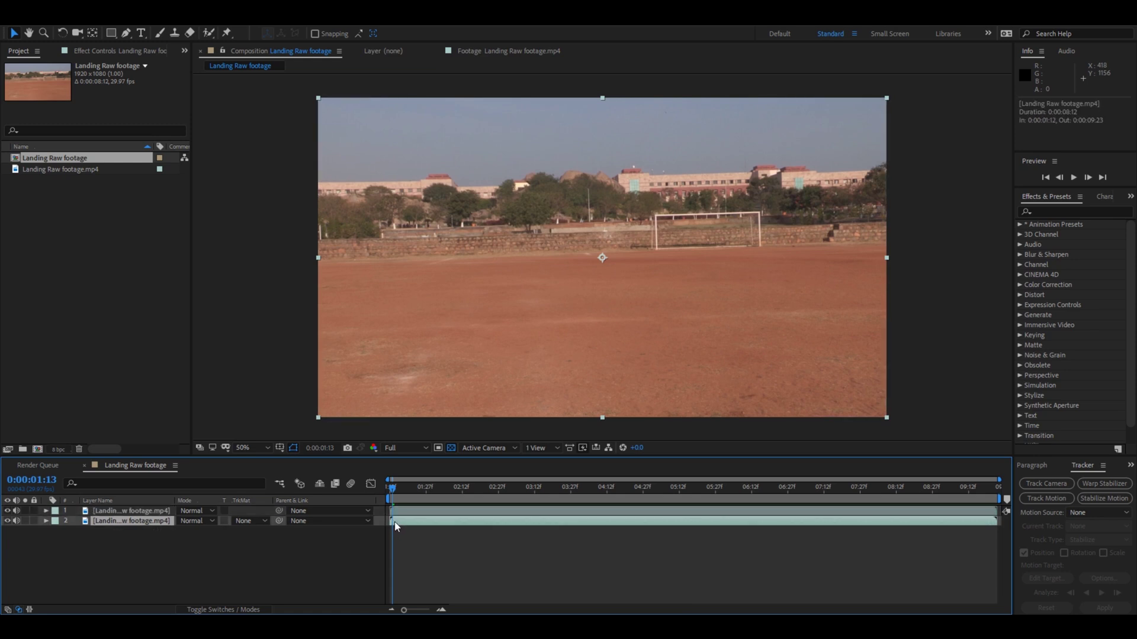
right_click(394, 523)
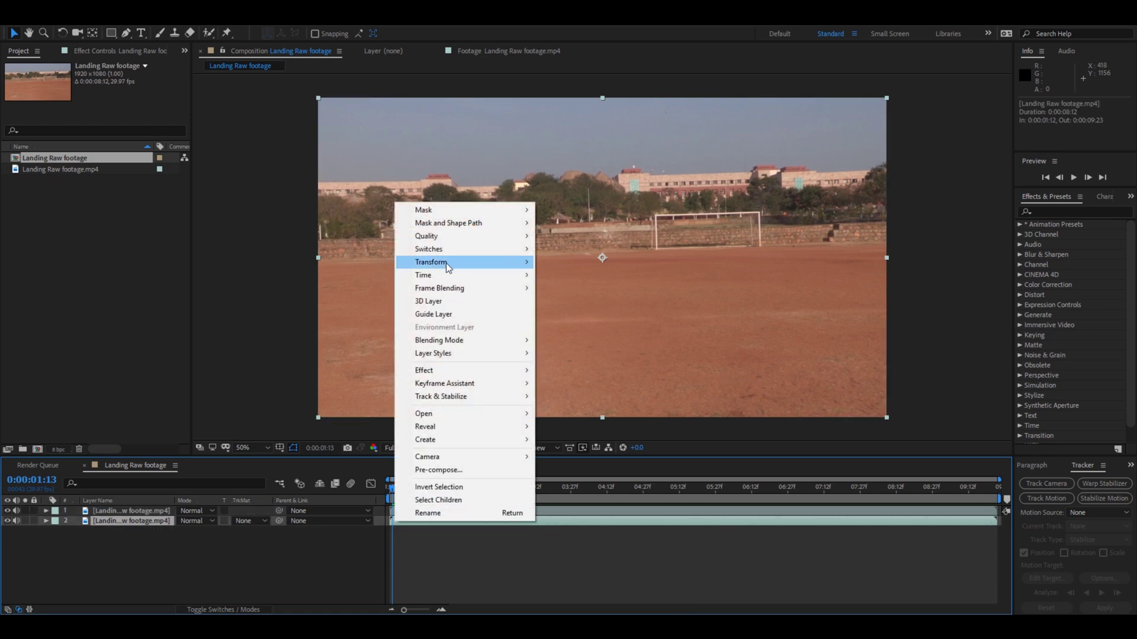
mouse_move(532, 276)
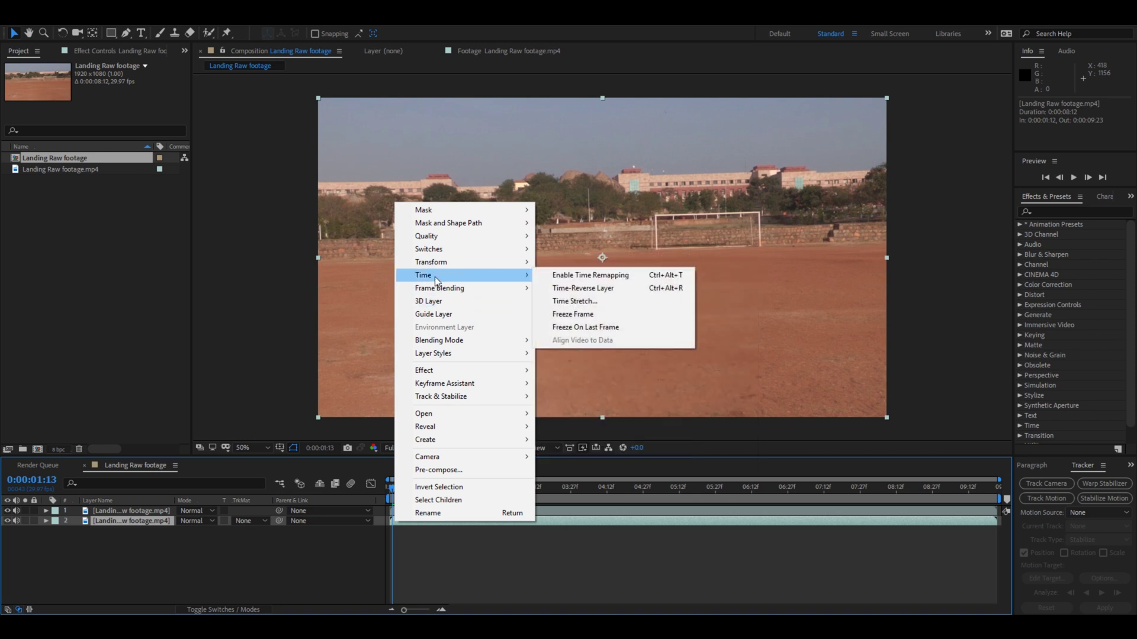
click(555, 315)
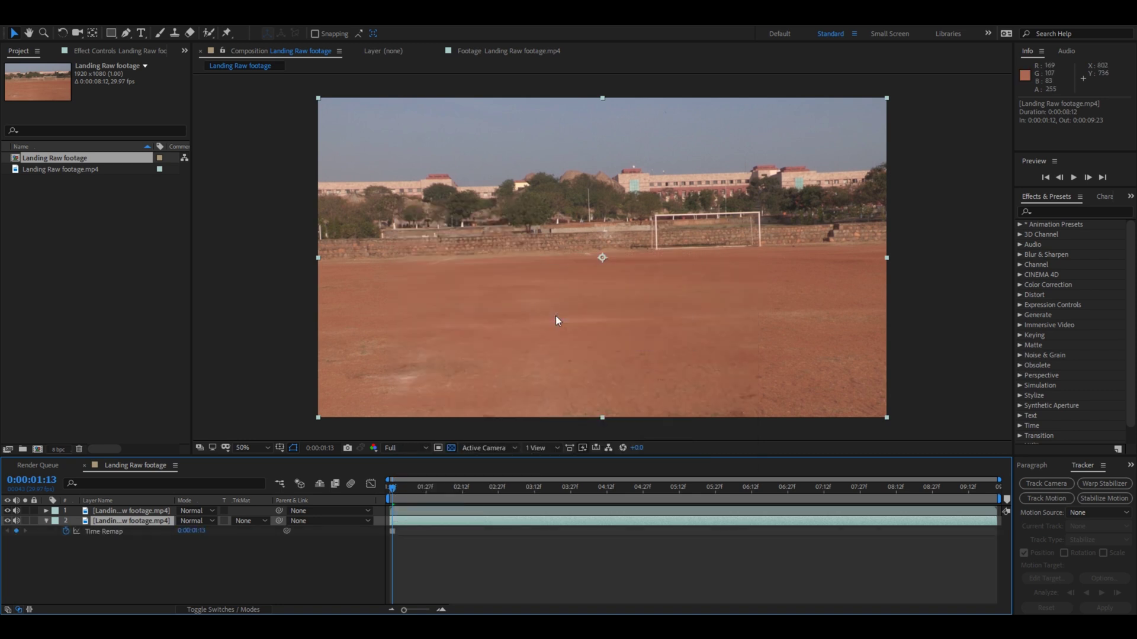
right_click(118, 530)
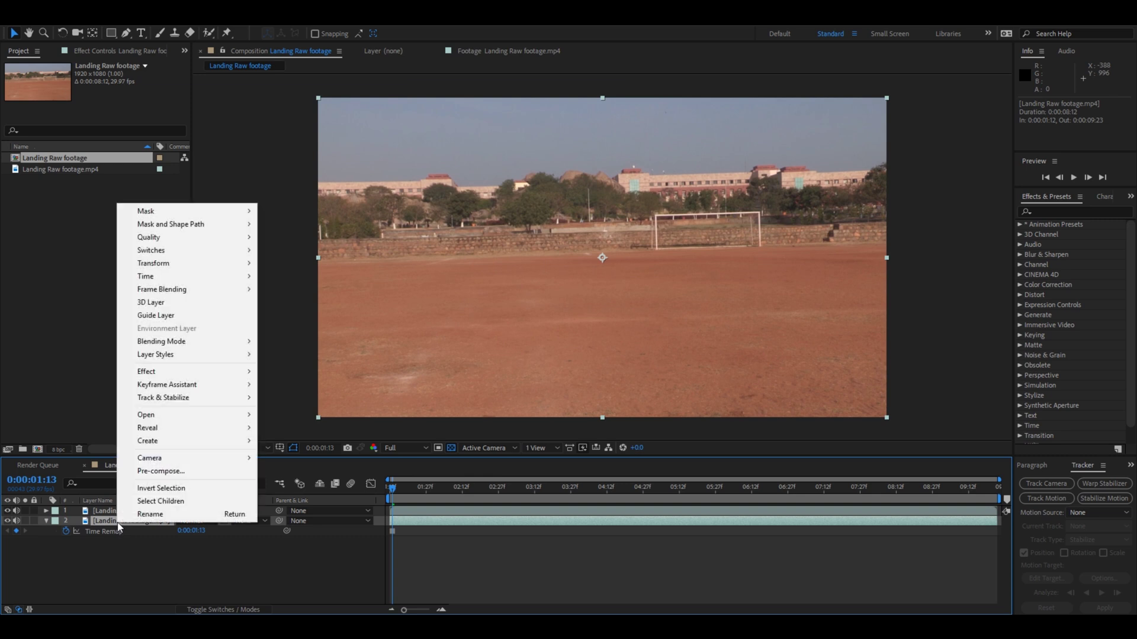
click(150, 514)
text(Background)
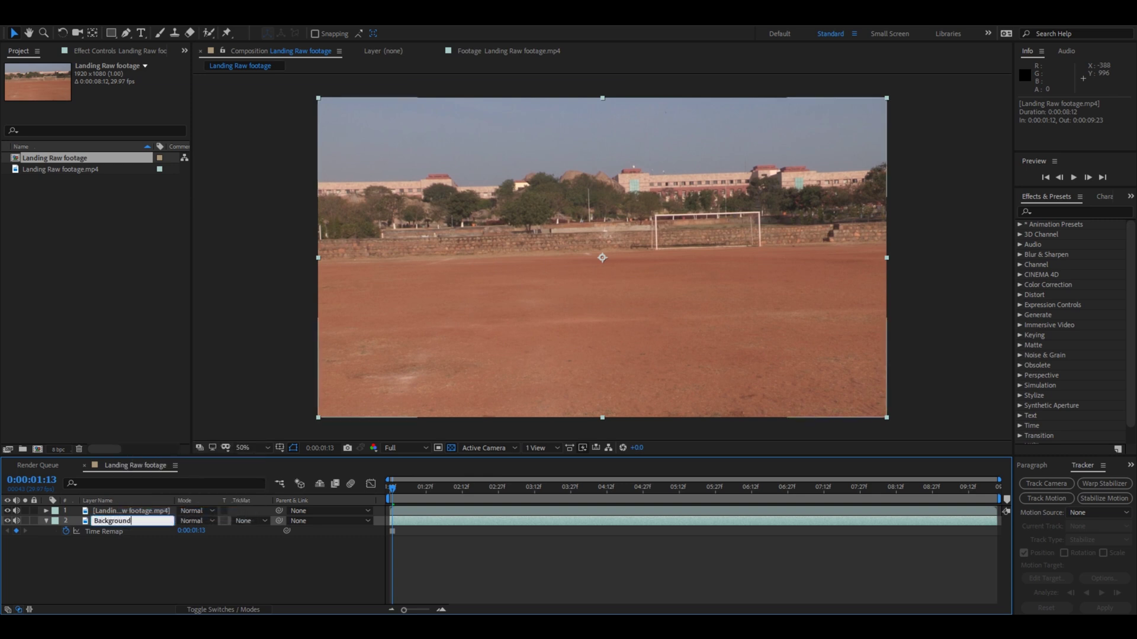
key(Return)
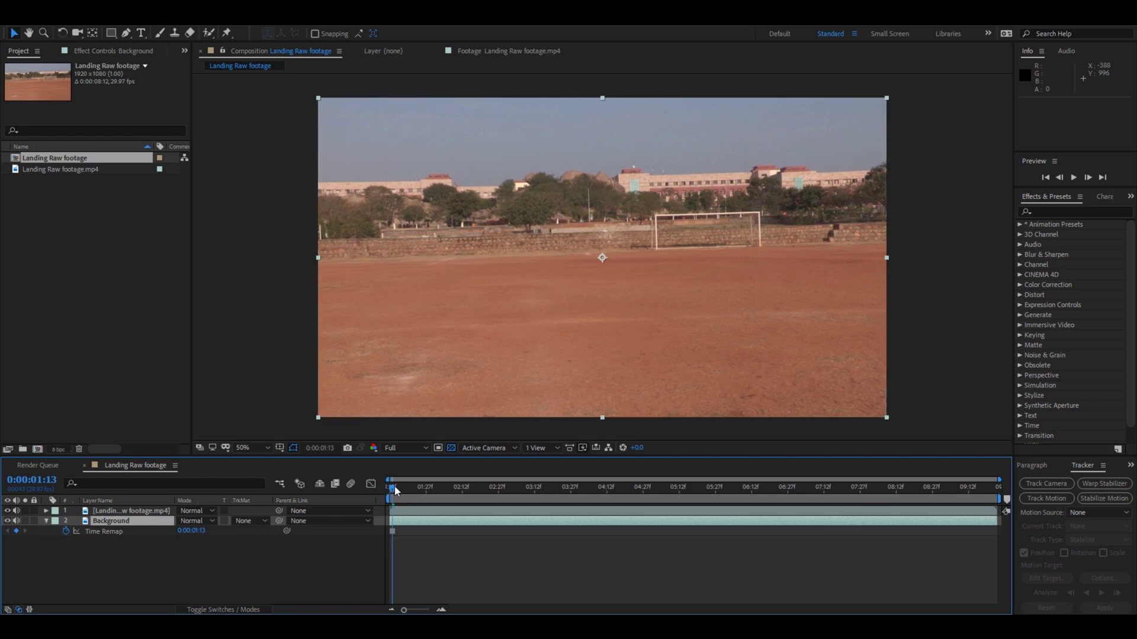
Scrub back to the start, deselect Background, and hide the top footage layer.
drag(397, 485, 334, 513)
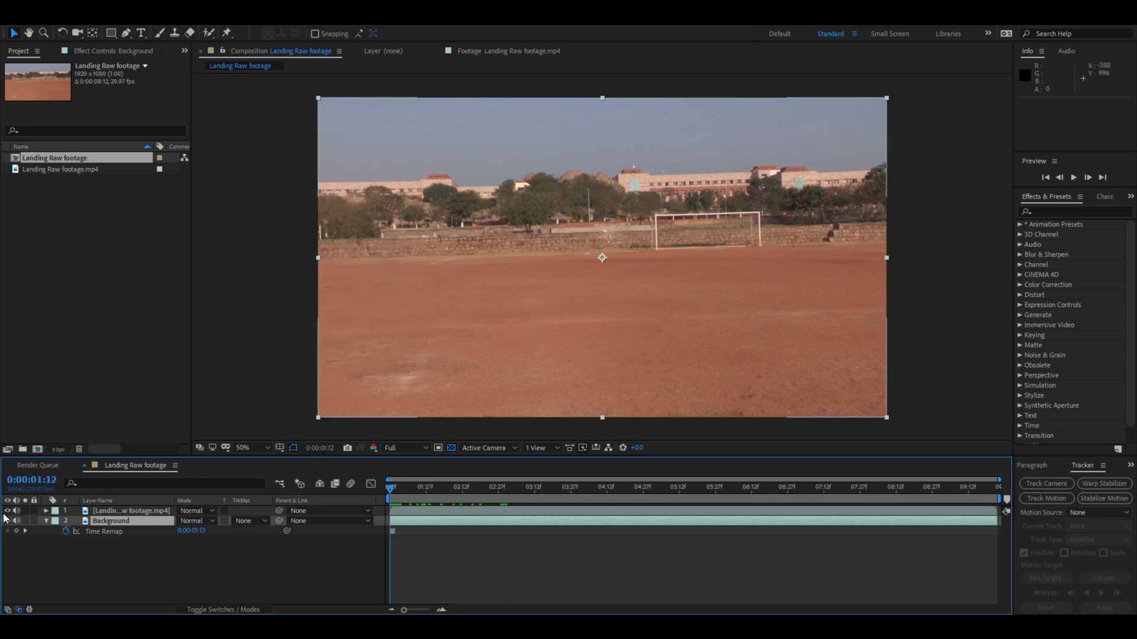
key(F2)
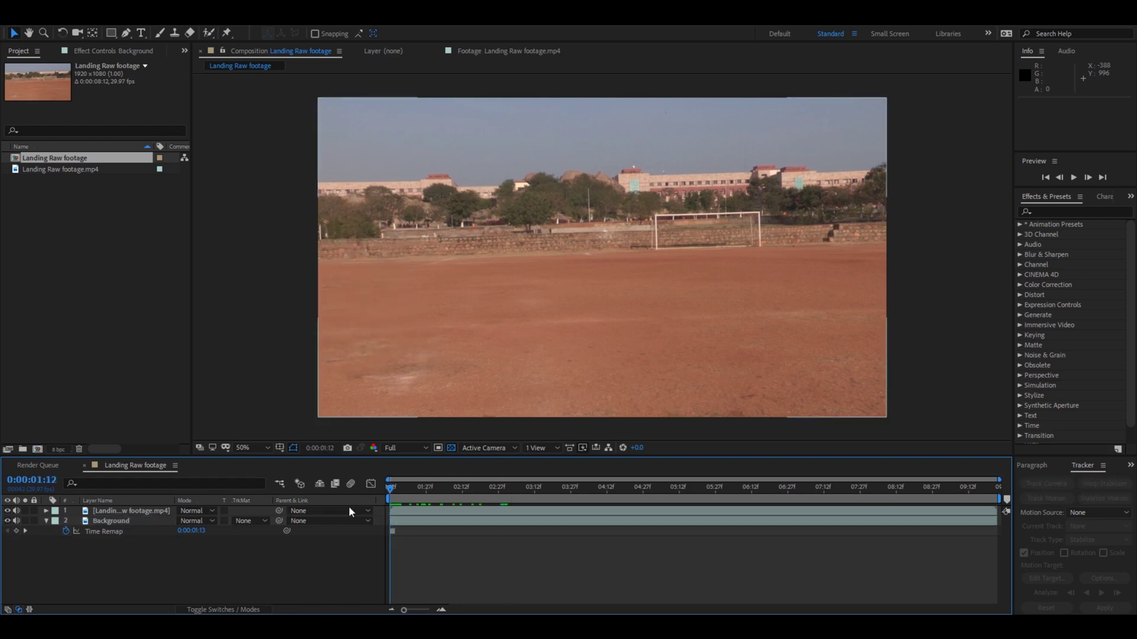
click(7, 511)
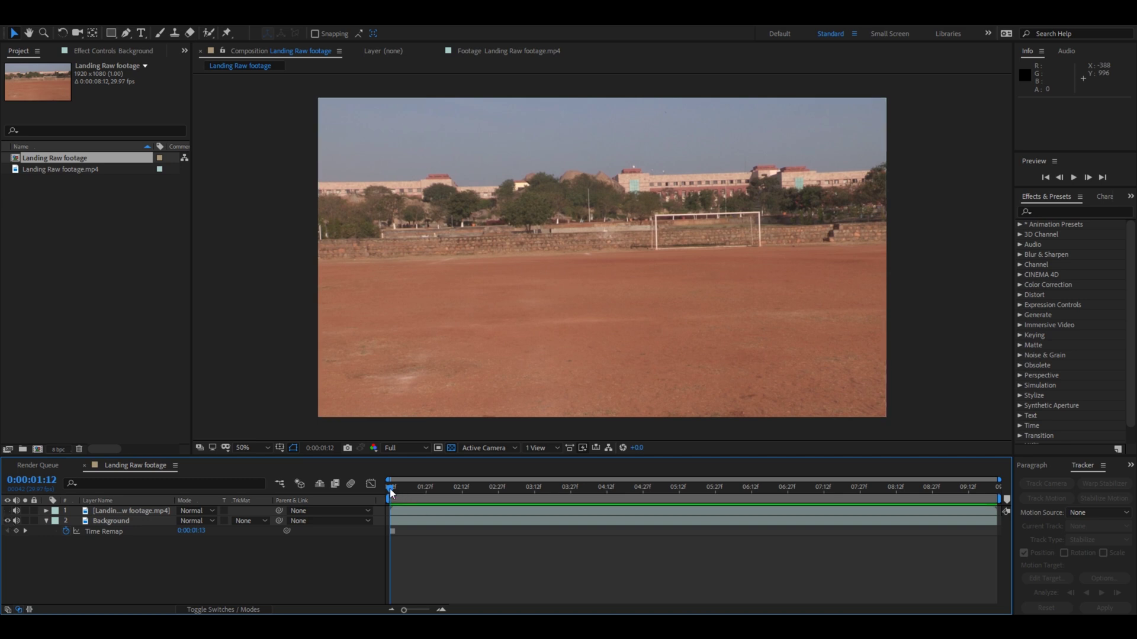
Show the top footage layer again and zoom the viewer in around the walking person.
mouse_move(389, 489)
mouse_down()
mouse_move(705, 486)
mouse_move(390, 489)
mouse_up()
click(7, 510)
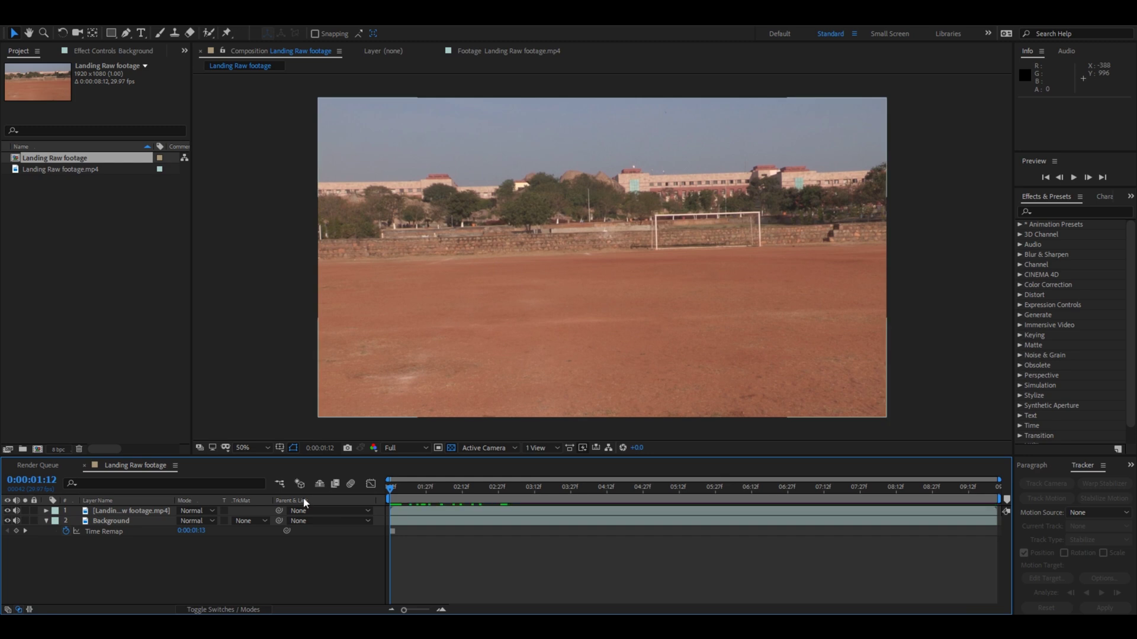
drag(391, 486, 766, 486)
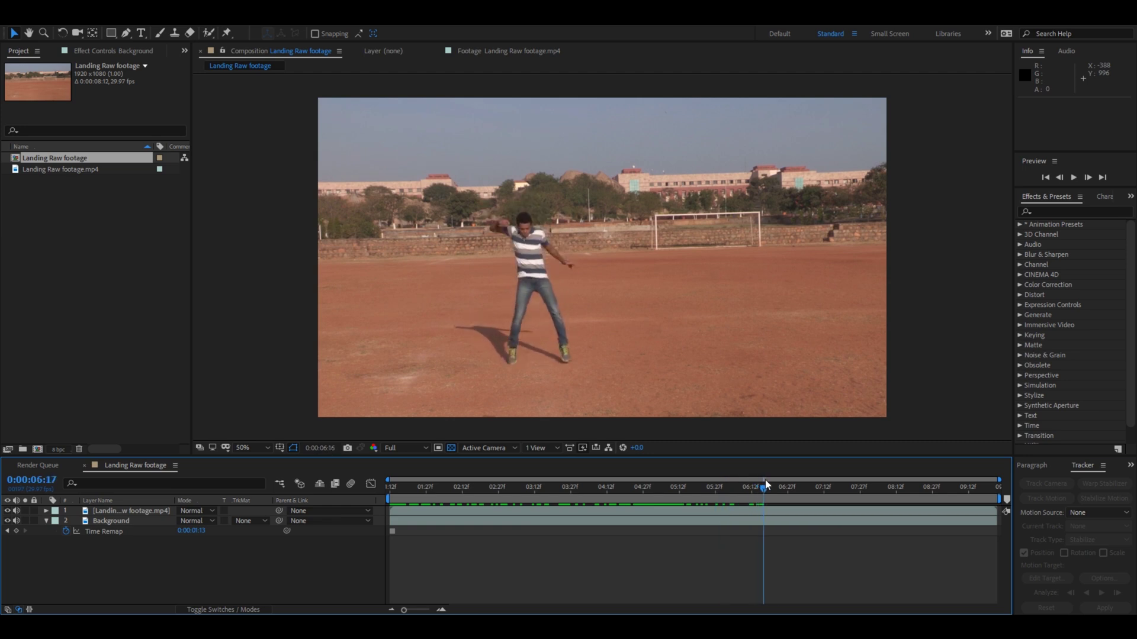
scroll(598, 400, up, 2)
drag(570, 380, 583, 236)
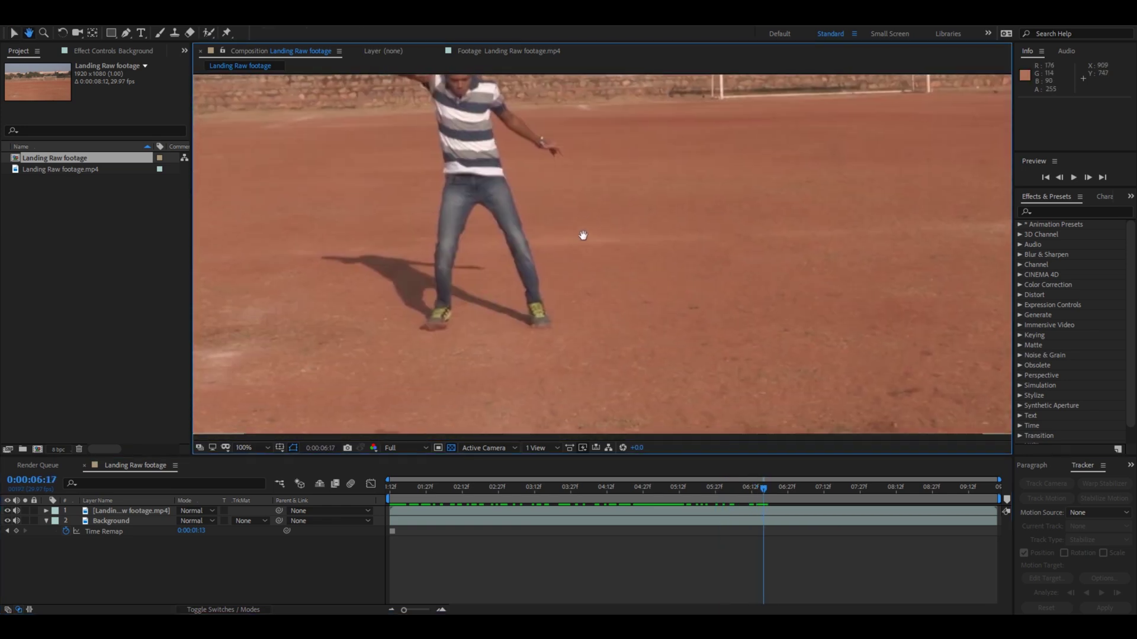
key(v)
Fine-tune the time to the 0:00:06:20 landing frame and select the top footage layer.
click(766, 488)
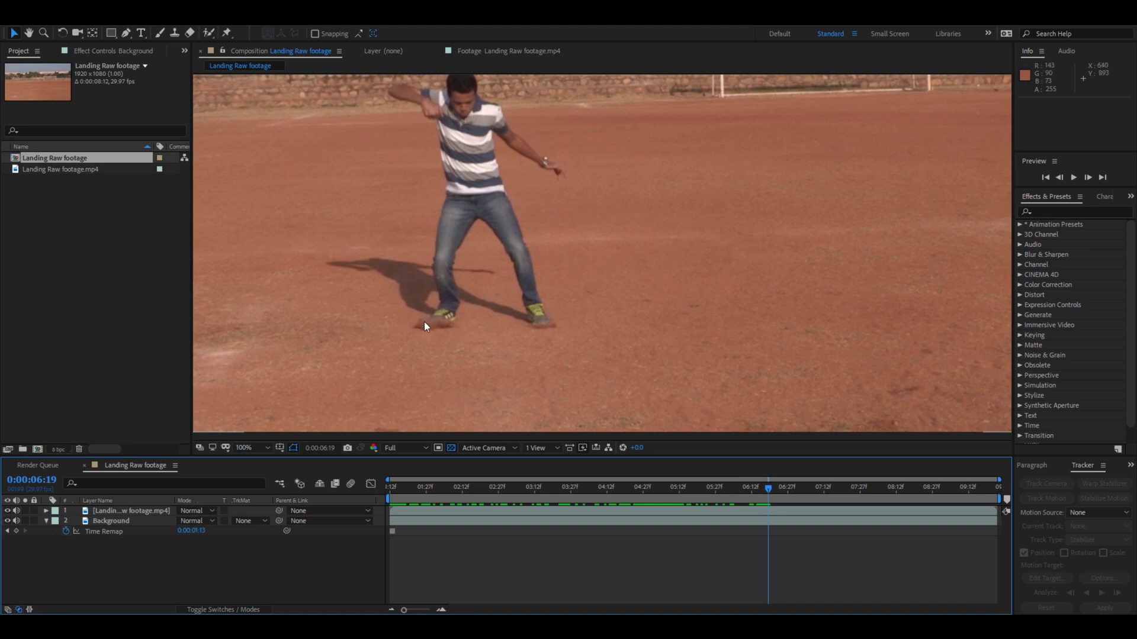
scroll(463, 284, up, 3)
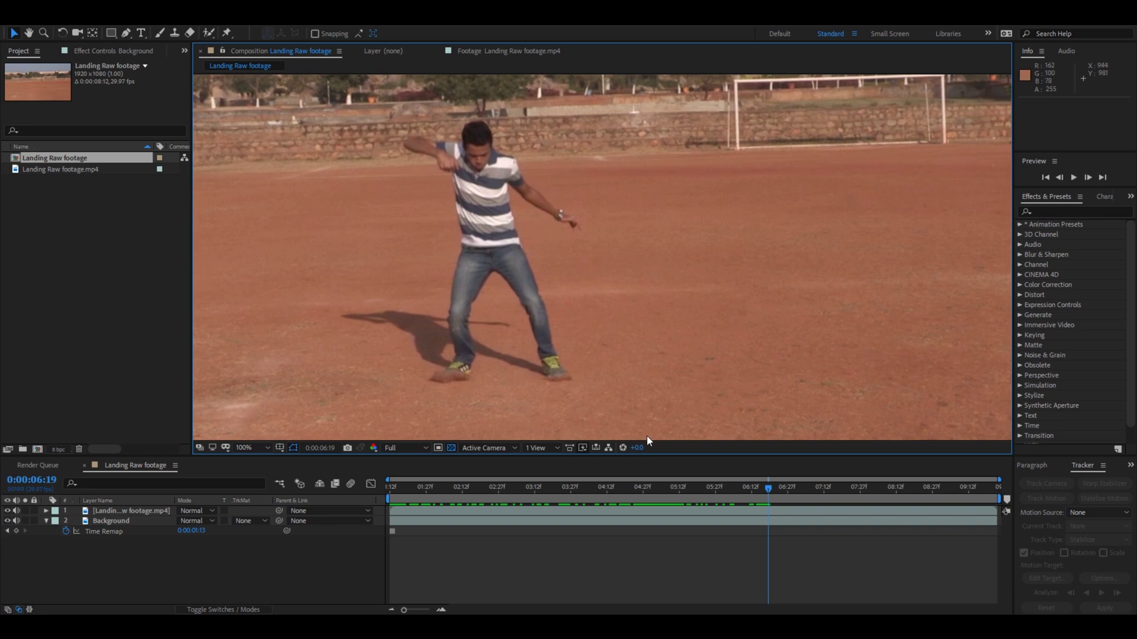
mouse_move(757, 490)
mouse_down()
mouse_move(741, 486)
mouse_move(770, 488)
mouse_up()
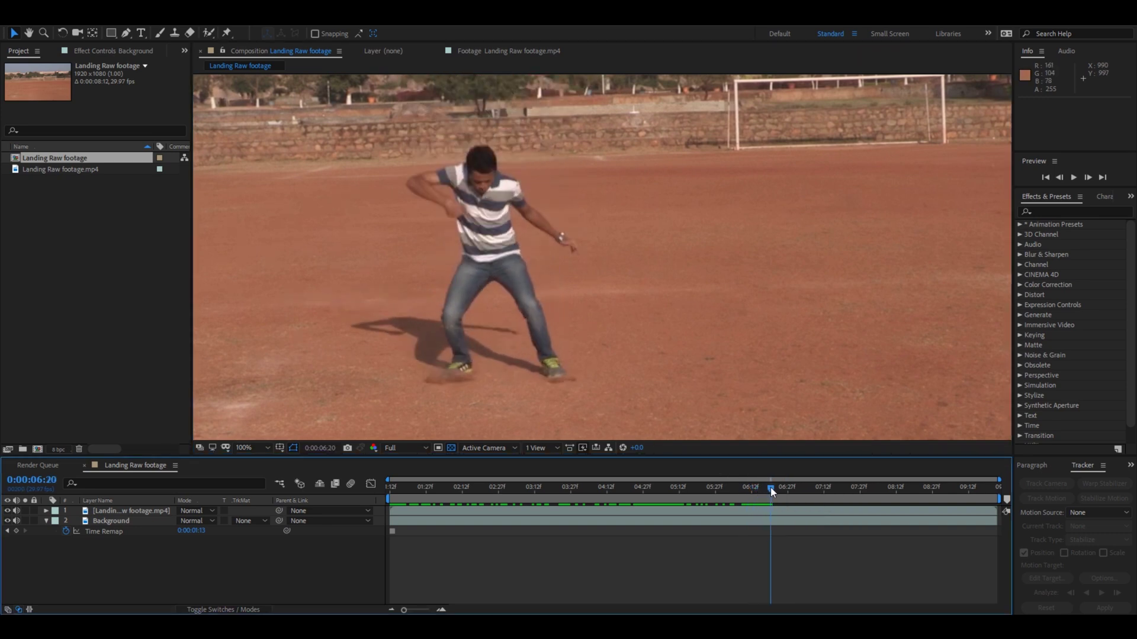
click(773, 511)
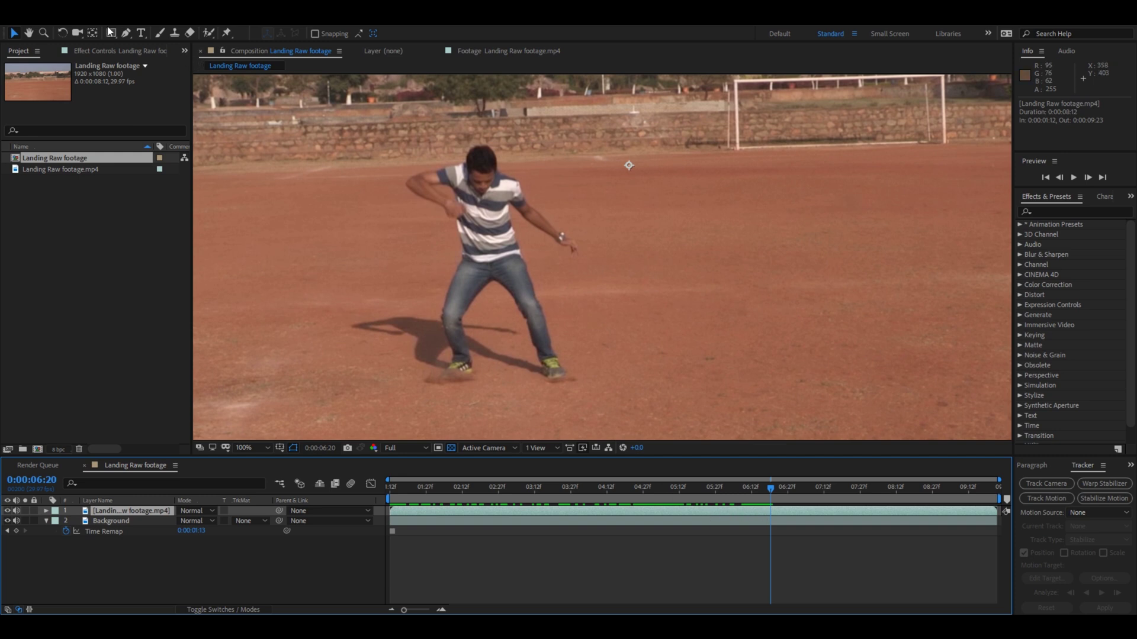
Split the footage layer at 0:00:06:20 and step back one frame to the landing moment.
click(26, 18)
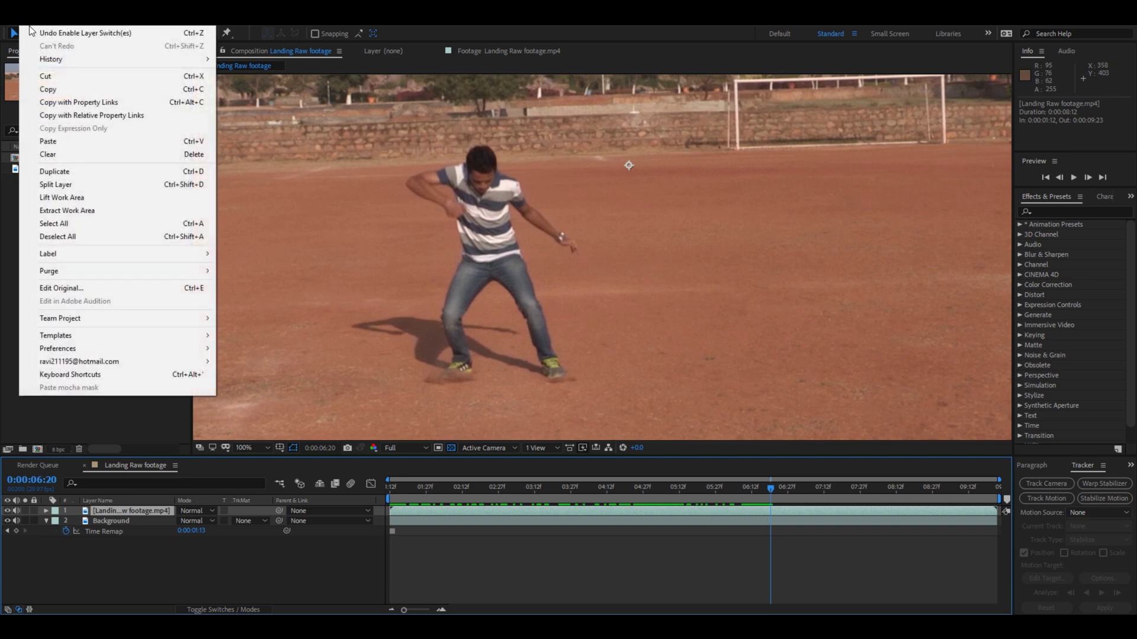
click(49, 185)
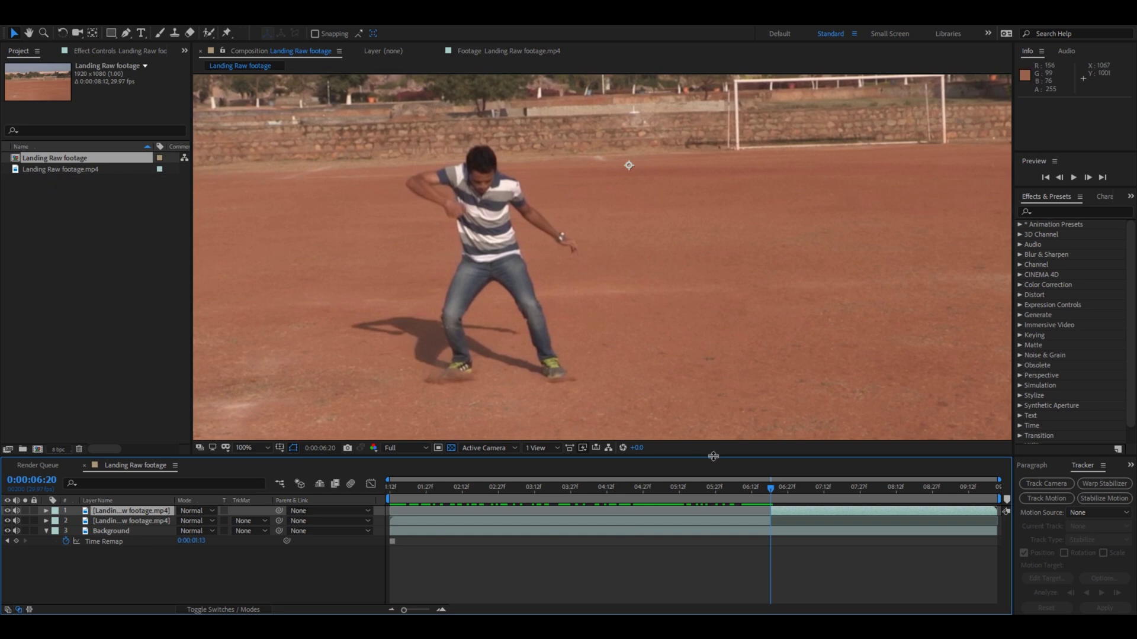
click(762, 521)
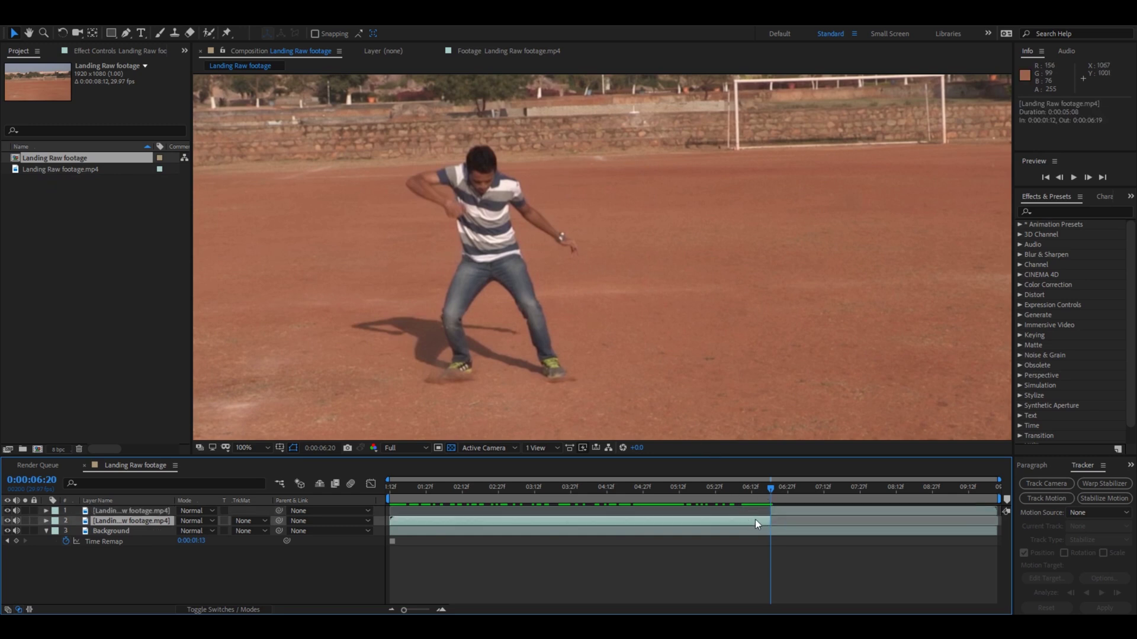
click(768, 489)
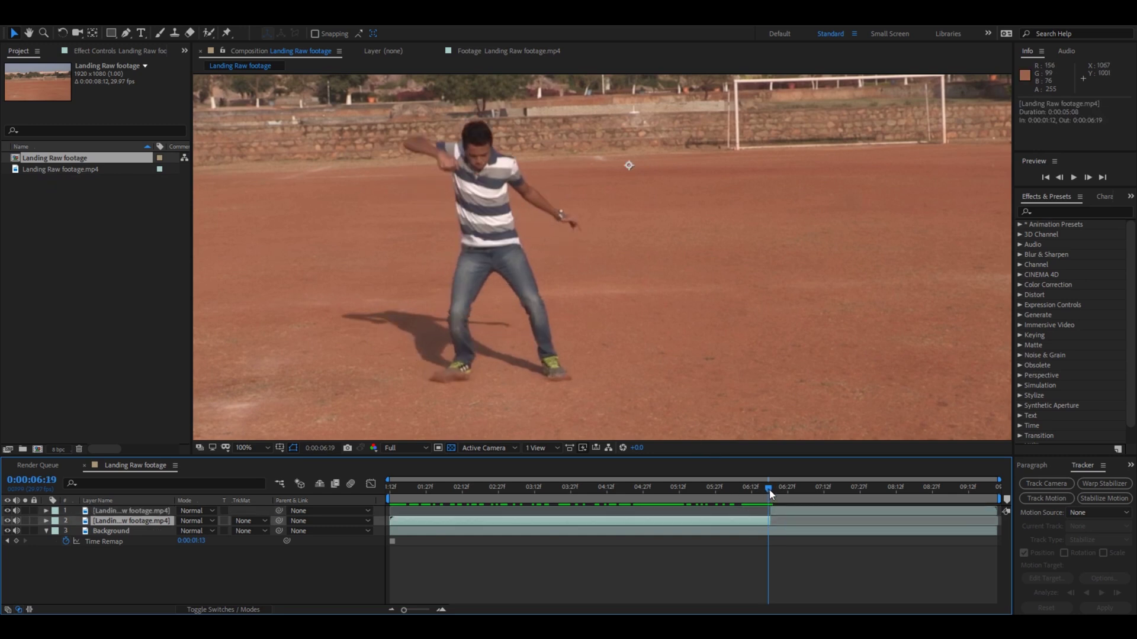
Rename the second layer to Landing.
right_click(105, 516)
click(129, 509)
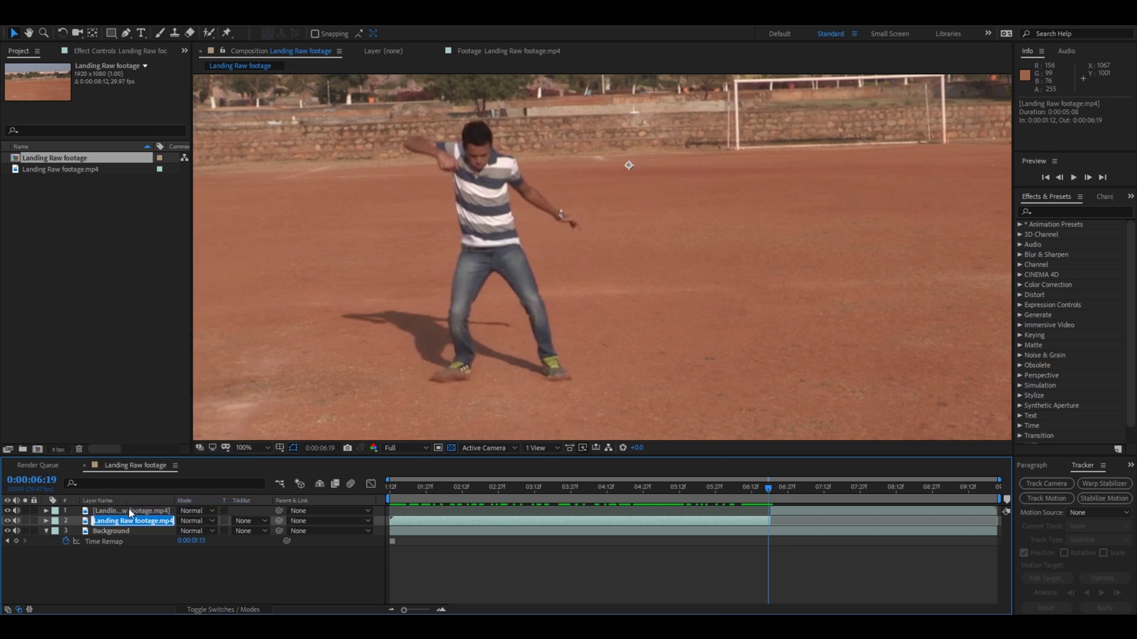
text(Landing)
key(Return)
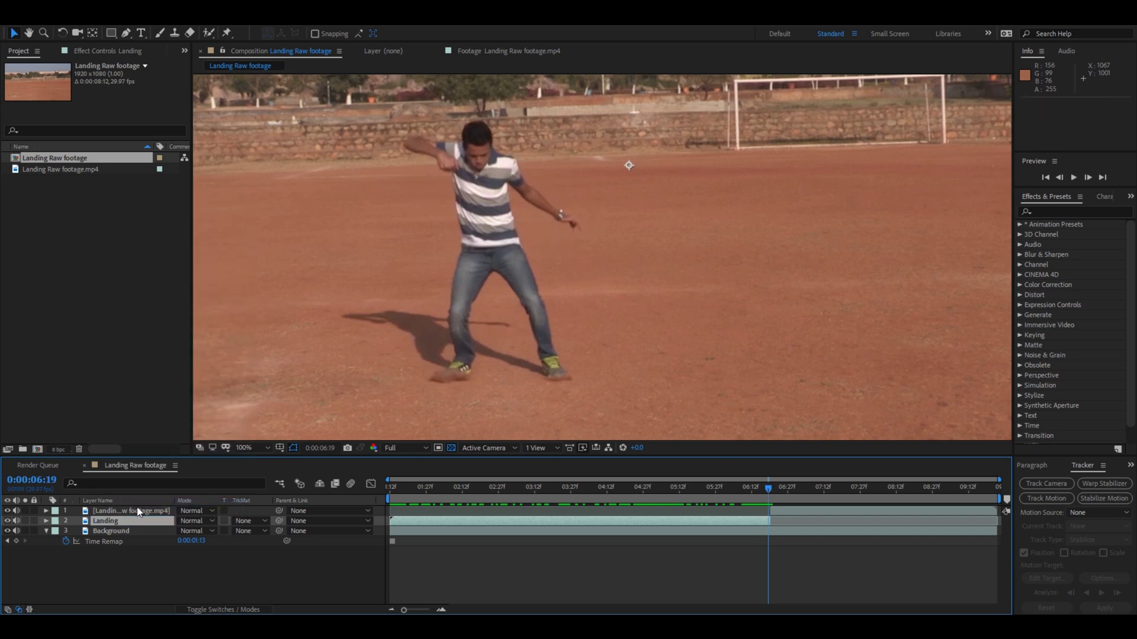
Freeze the Landing layer on the 06:19 frame and scrub to confirm it holds.
right_click(686, 521)
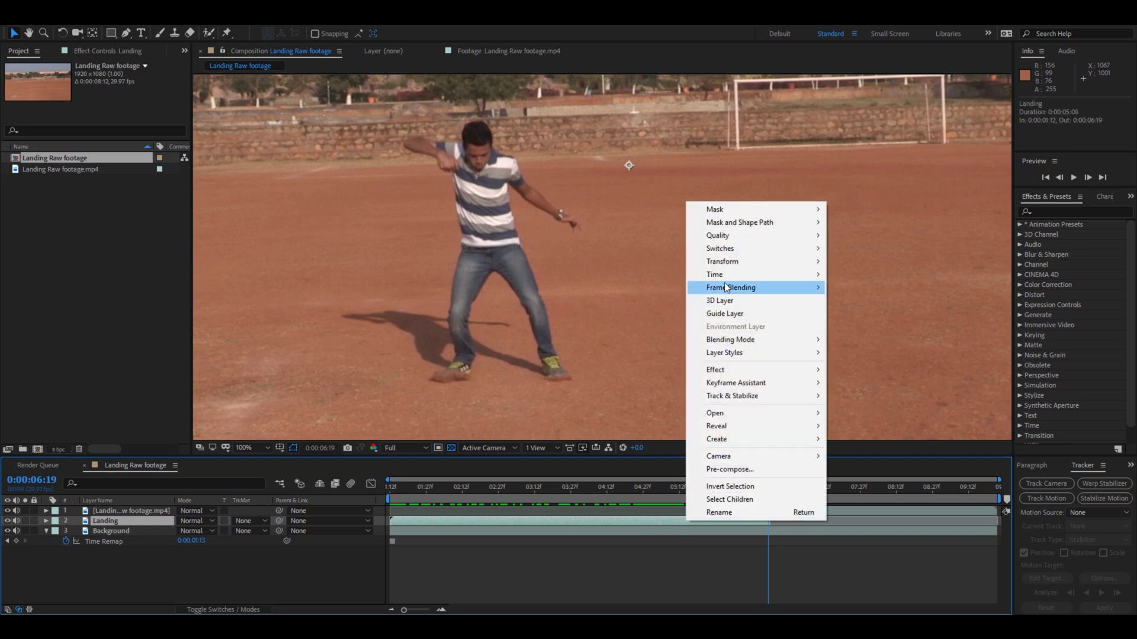
mouse_move(793, 277)
click(854, 318)
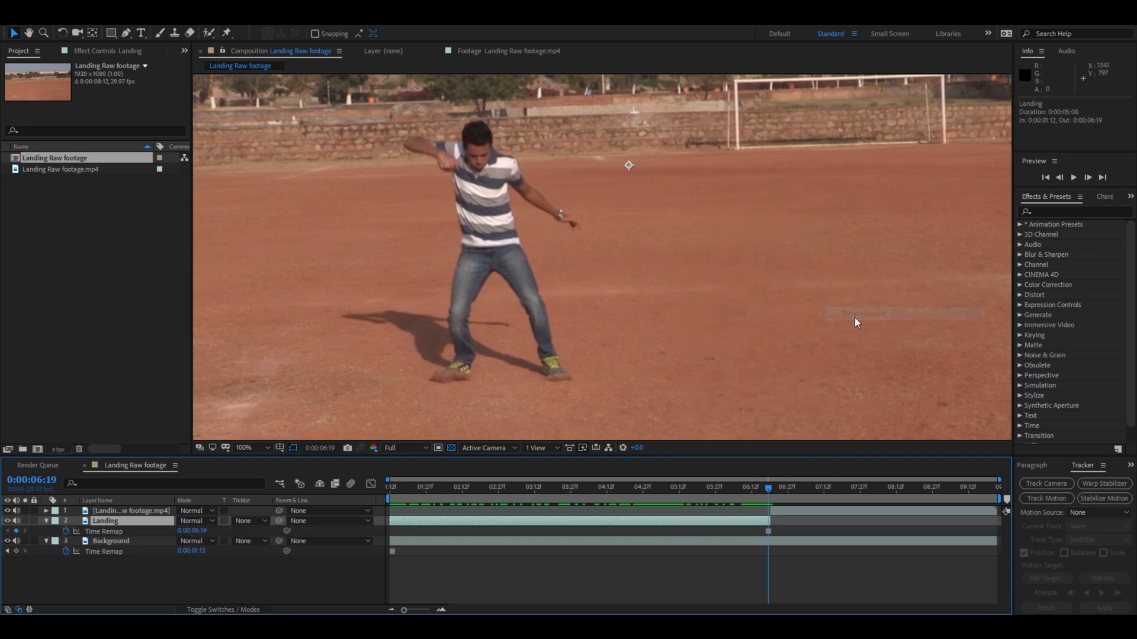
mouse_move(770, 489)
mouse_down()
mouse_move(779, 490)
mouse_move(770, 490)
mouse_up()
drag(599, 492, 765, 481)
Zoom in on the man and start a Pen mask down his left leg and around the shoe.
key(h)
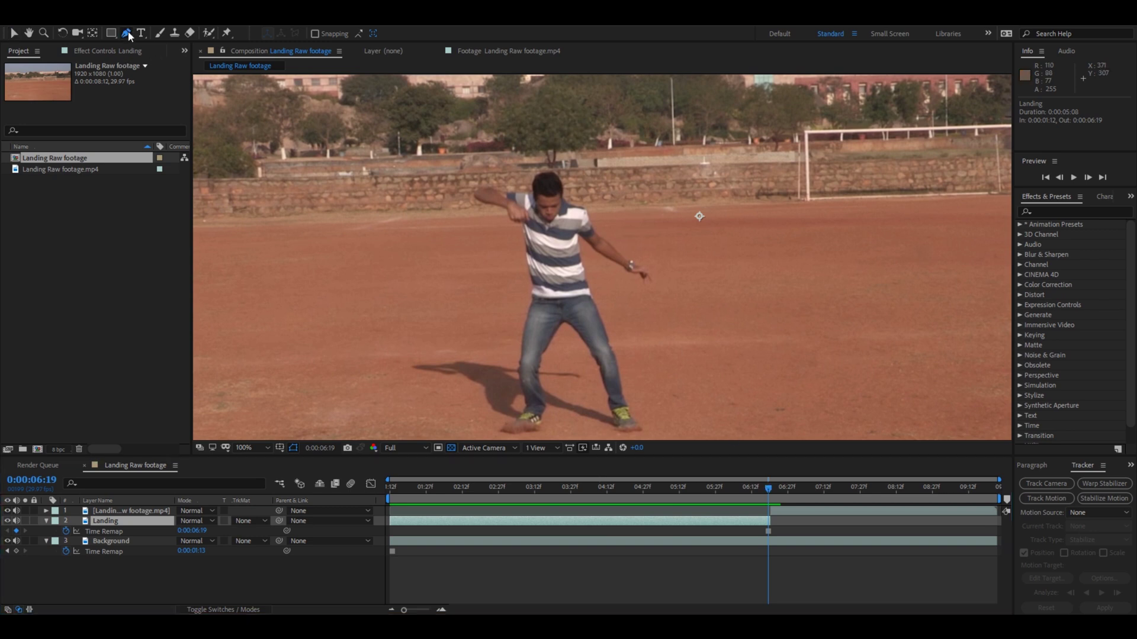
key(period)
drag(602, 322, 608, 164)
key(g)
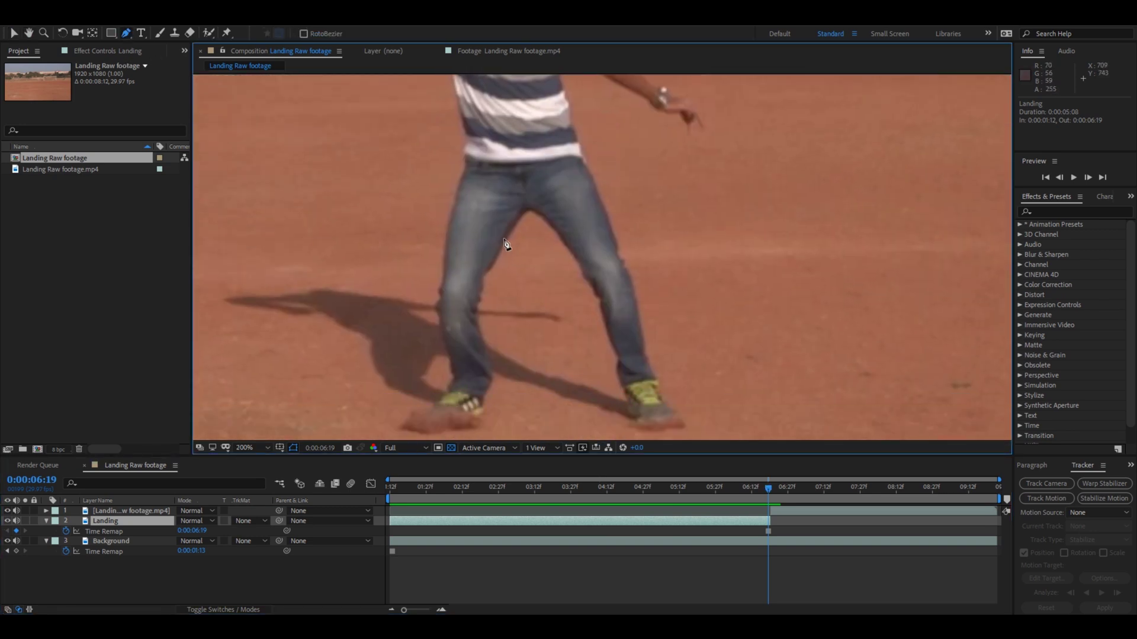
click(509, 234)
click(496, 257)
click(486, 273)
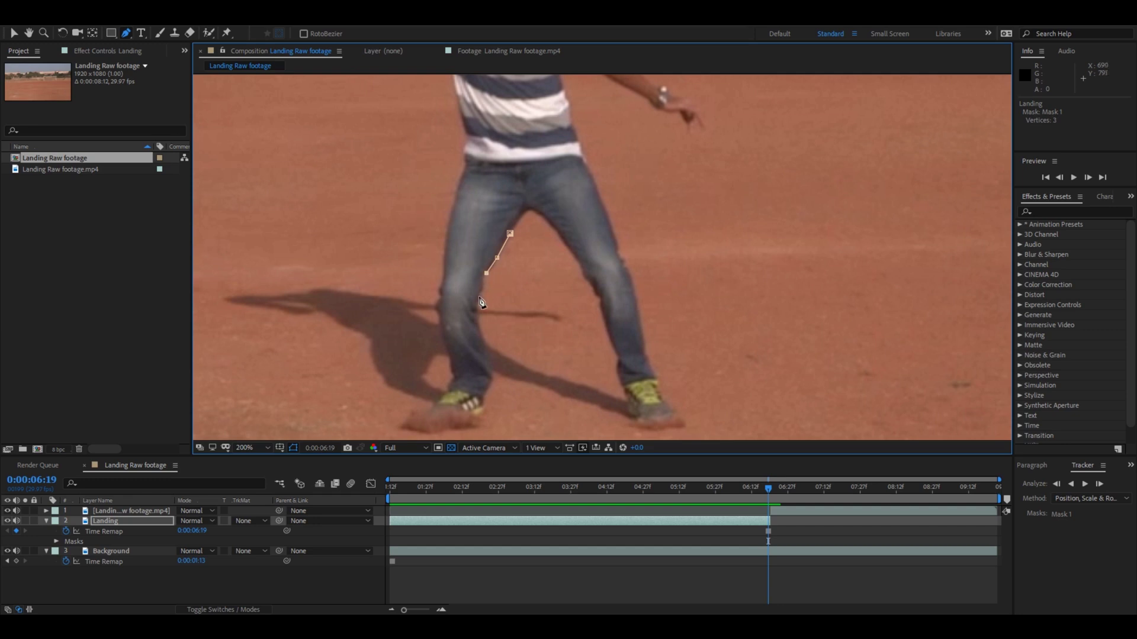
click(479, 298)
click(480, 323)
click(482, 345)
click(483, 415)
click(444, 393)
click(457, 389)
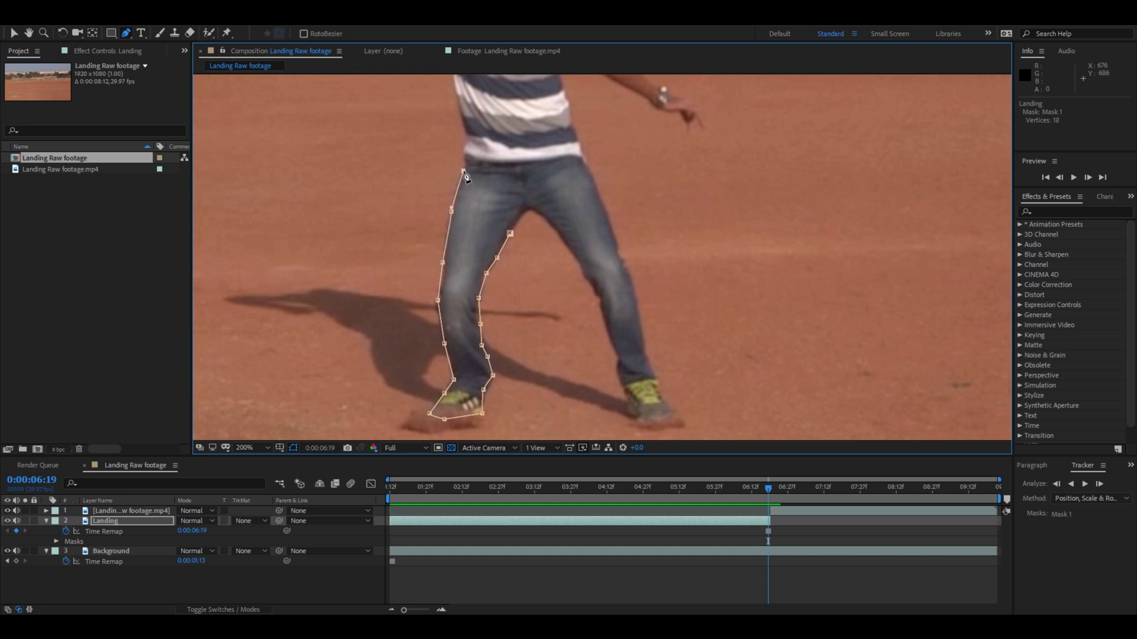
Continue the mask up the torso, along the raised arm, around the head, right arm and hand.
drag(468, 152, 520, 317)
click(509, 264)
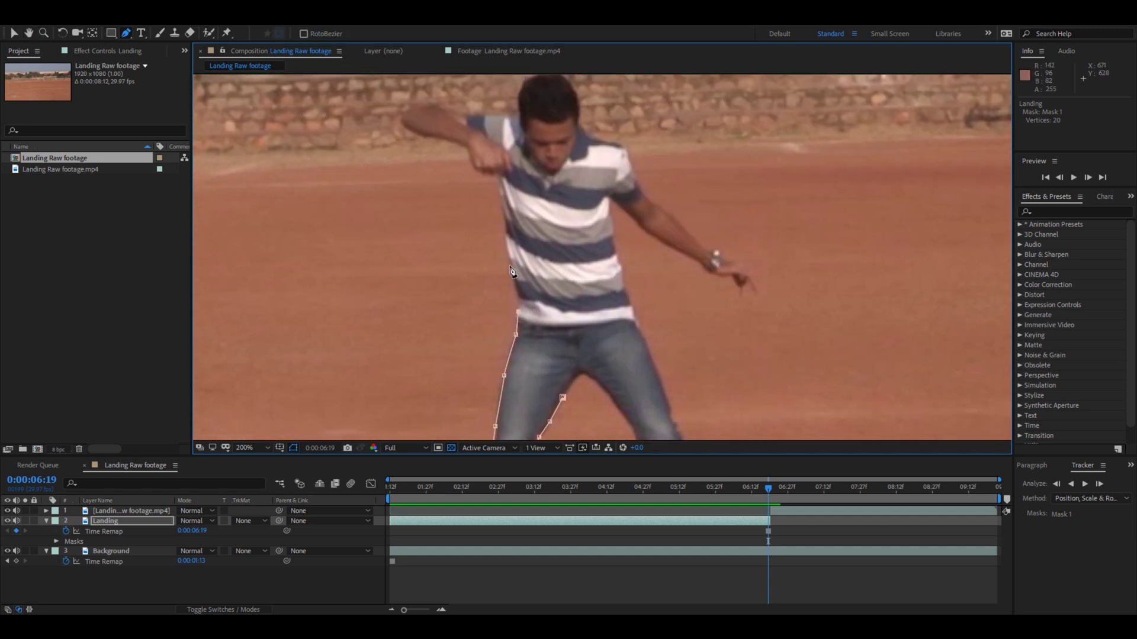
click(499, 197)
click(496, 174)
click(474, 171)
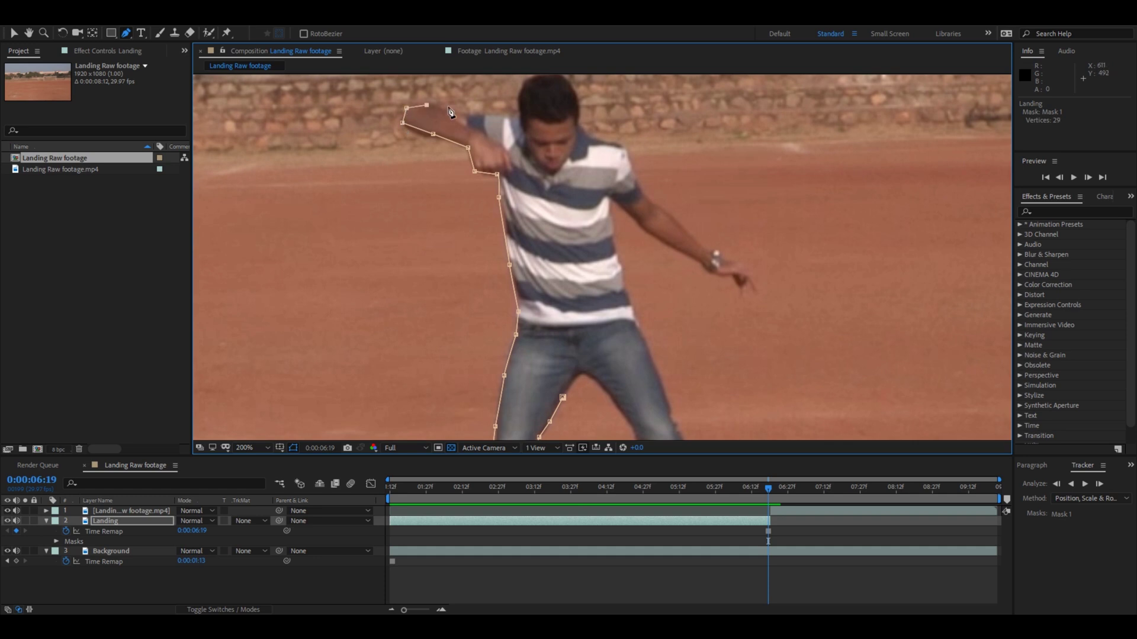
drag(517, 123, 564, 247)
click(567, 244)
click(565, 227)
click(570, 206)
click(591, 196)
click(614, 199)
click(625, 224)
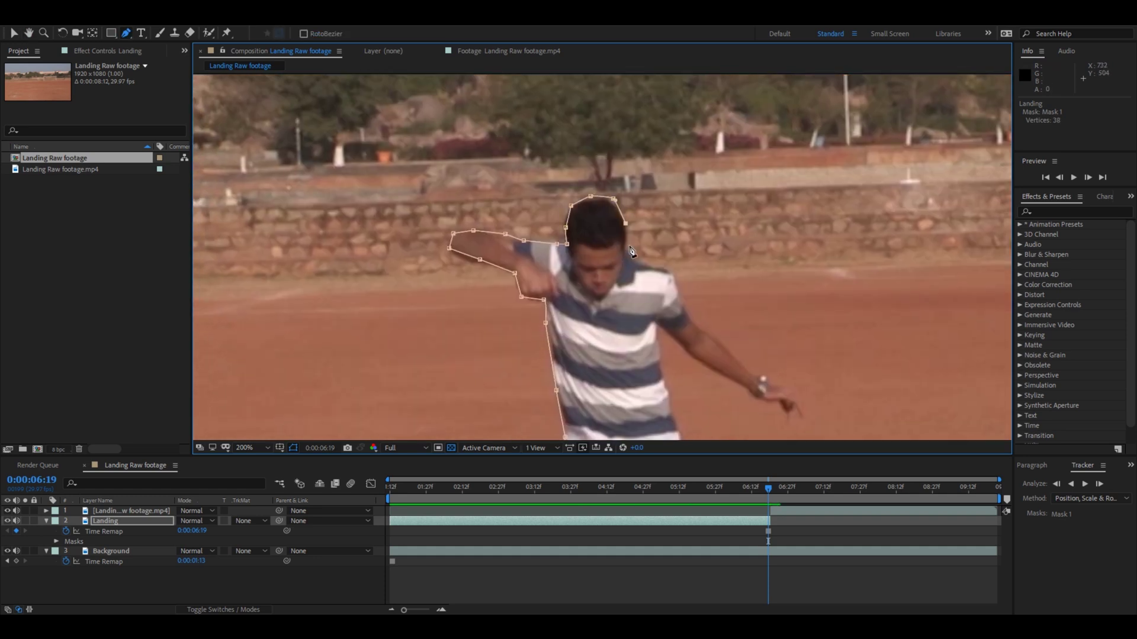
click(673, 275)
click(684, 313)
click(710, 338)
click(752, 373)
click(777, 384)
click(806, 410)
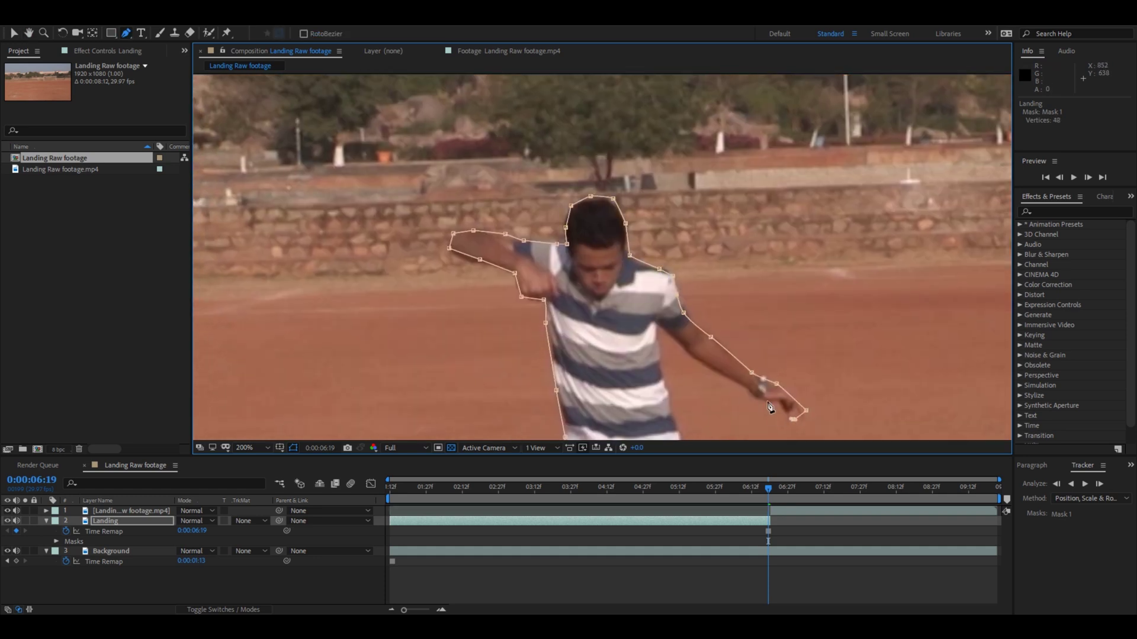
click(793, 419)
click(742, 396)
click(719, 374)
click(695, 355)
click(658, 324)
click(662, 359)
Trace the mask down the right side and leg, around the right shoe, and close it at the crotch.
drag(661, 360, 594, 172)
click(608, 226)
click(619, 272)
click(648, 364)
click(662, 395)
click(671, 422)
drag(670, 422, 611, 150)
click(616, 172)
click(629, 205)
click(650, 243)
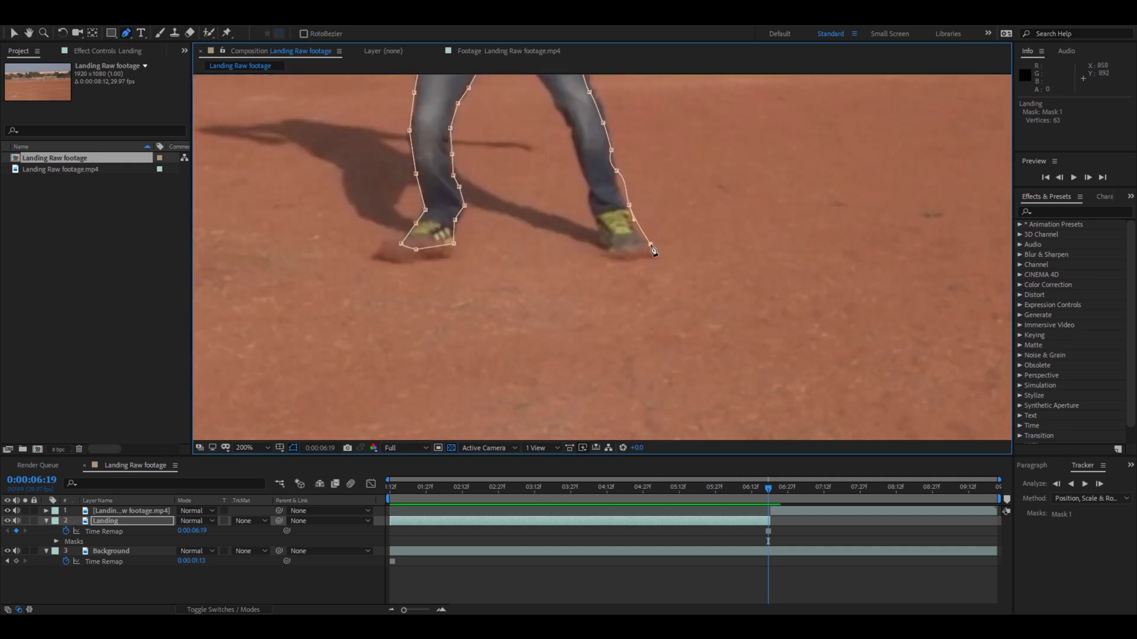
click(627, 252)
drag(556, 80, 631, 228)
click(555, 214)
click(577, 187)
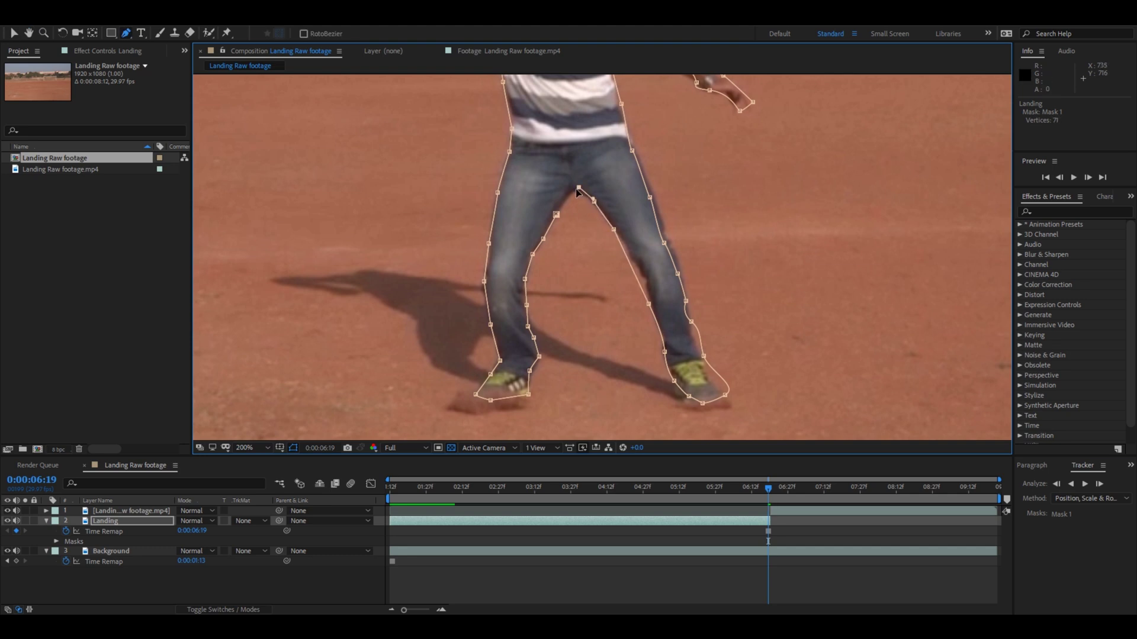
click(560, 215)
Zoom back out and drag the Landing layer's out-point left to end near 0:00:02:13.
key(comma)
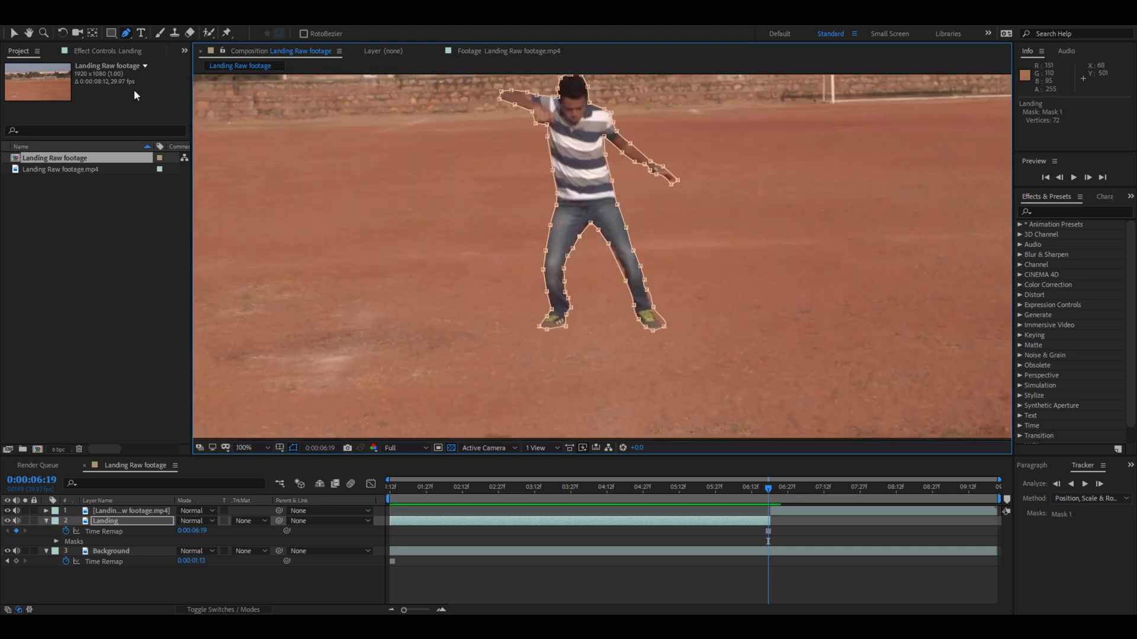
click(14, 33)
key(comma)
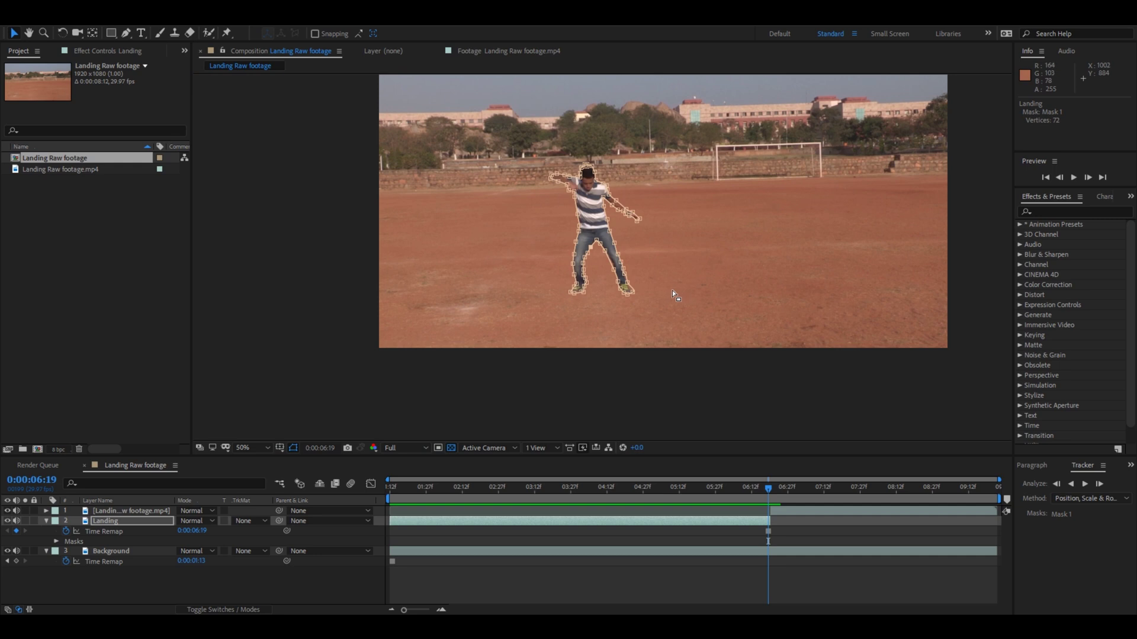
click(669, 287)
click(719, 492)
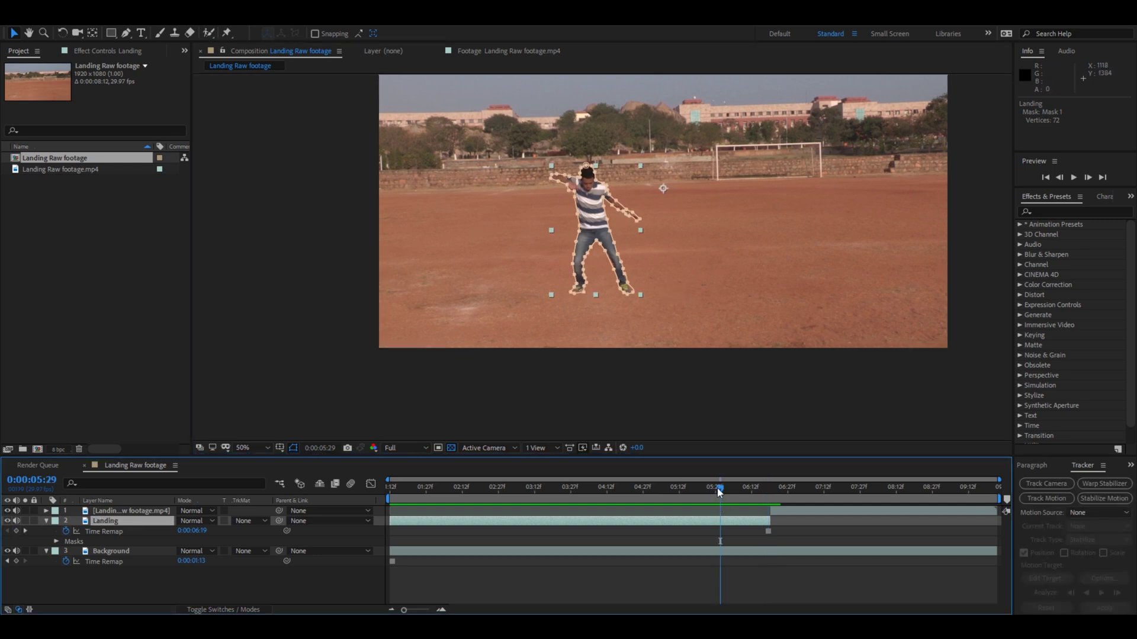
drag(716, 488, 494, 497)
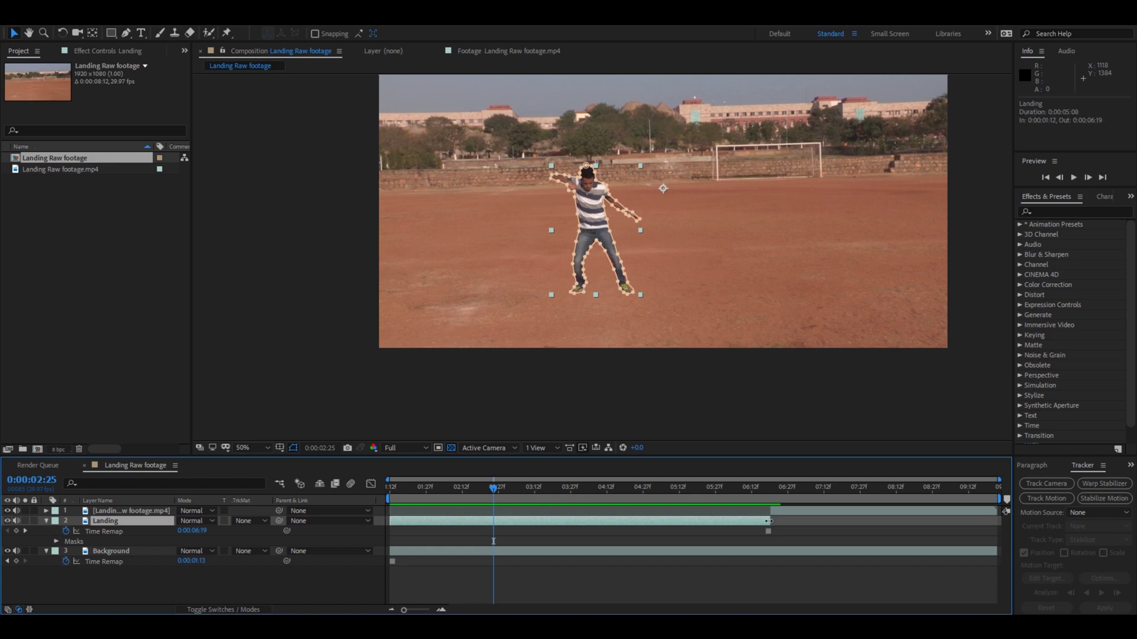
drag(752, 521, 463, 527)
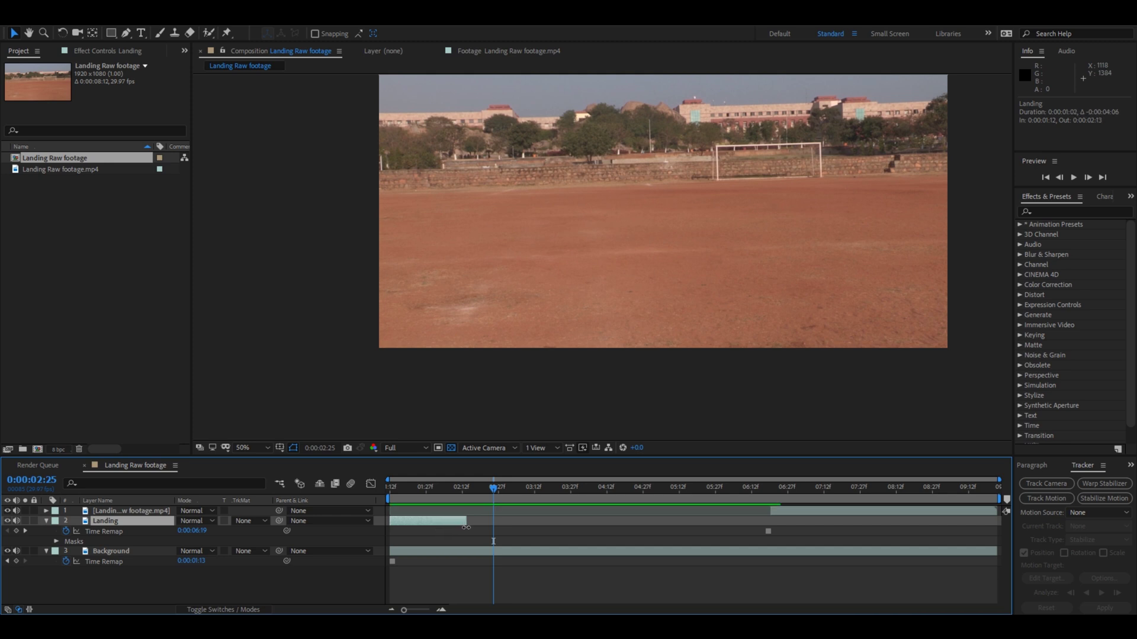
Slide the raw footage layer to start where Landing ends at 0:00:02:13, checking the join frame by frame.
drag(796, 511, 492, 512)
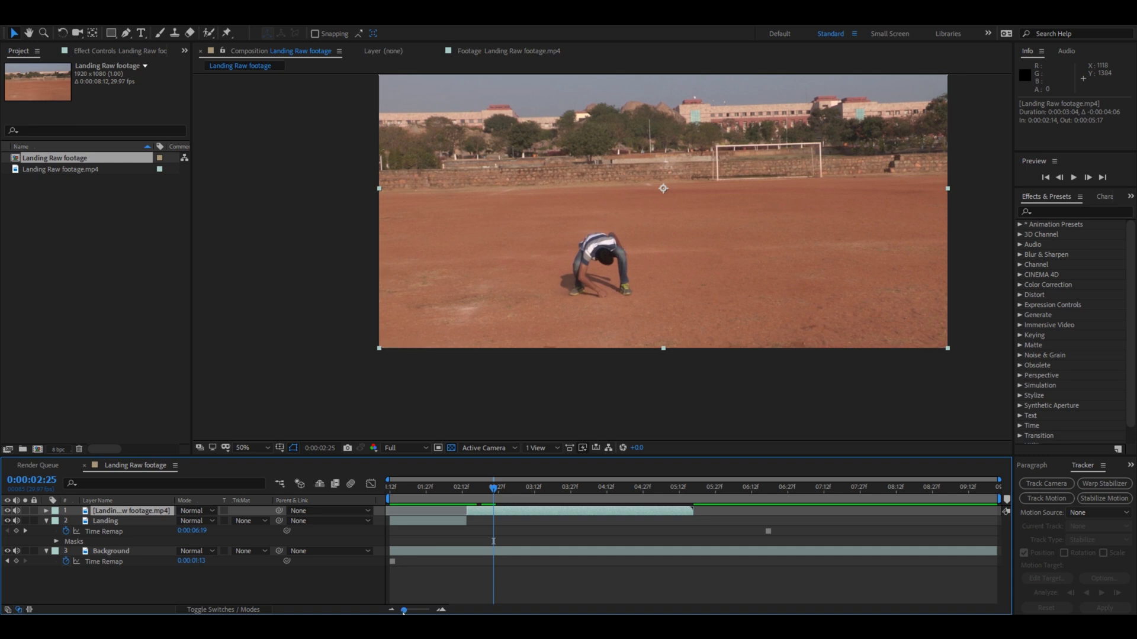
drag(403, 610, 429, 610)
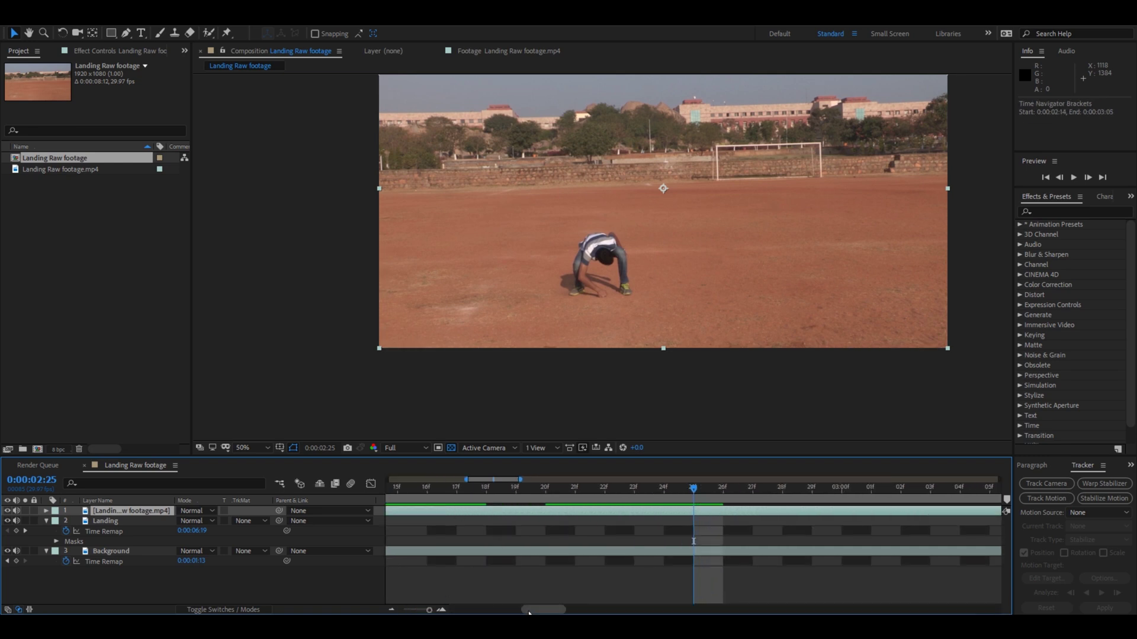
drag(542, 609, 530, 610)
click(534, 490)
mouse_move(531, 492)
mouse_down()
mouse_move(517, 489)
mouse_move(544, 491)
mouse_up()
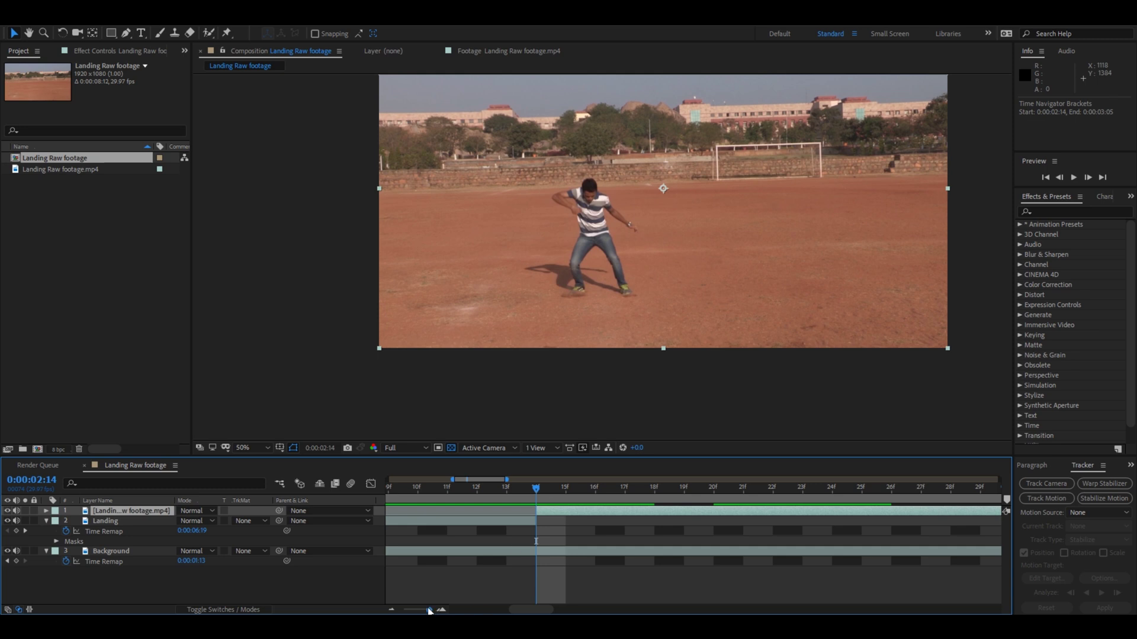
drag(429, 610, 416, 611)
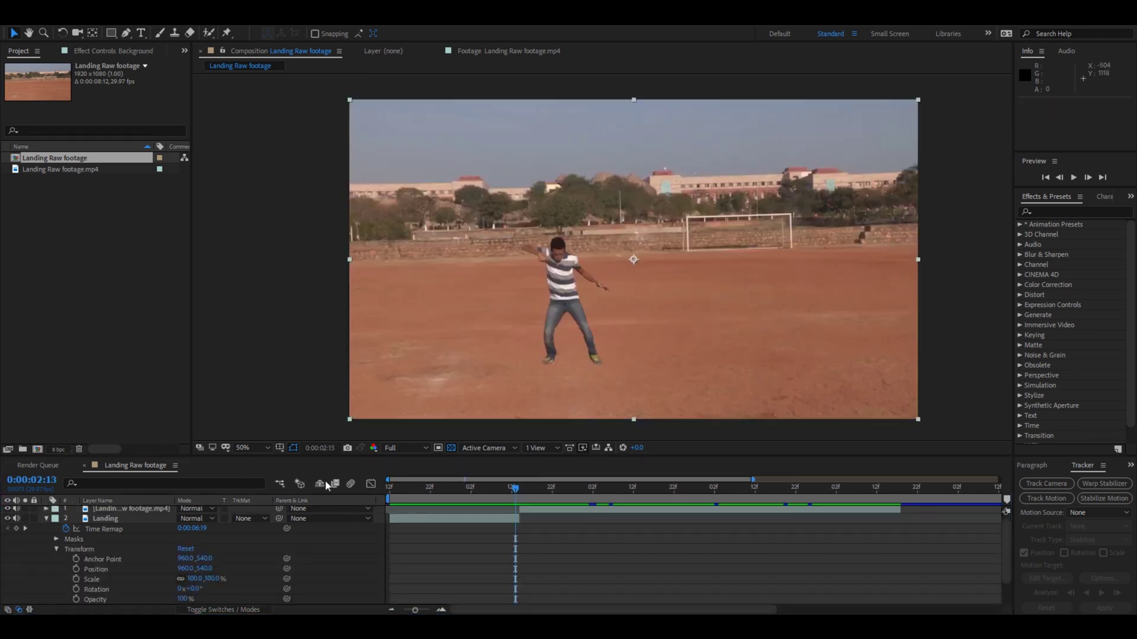
click(420, 522)
drag(406, 486, 518, 488)
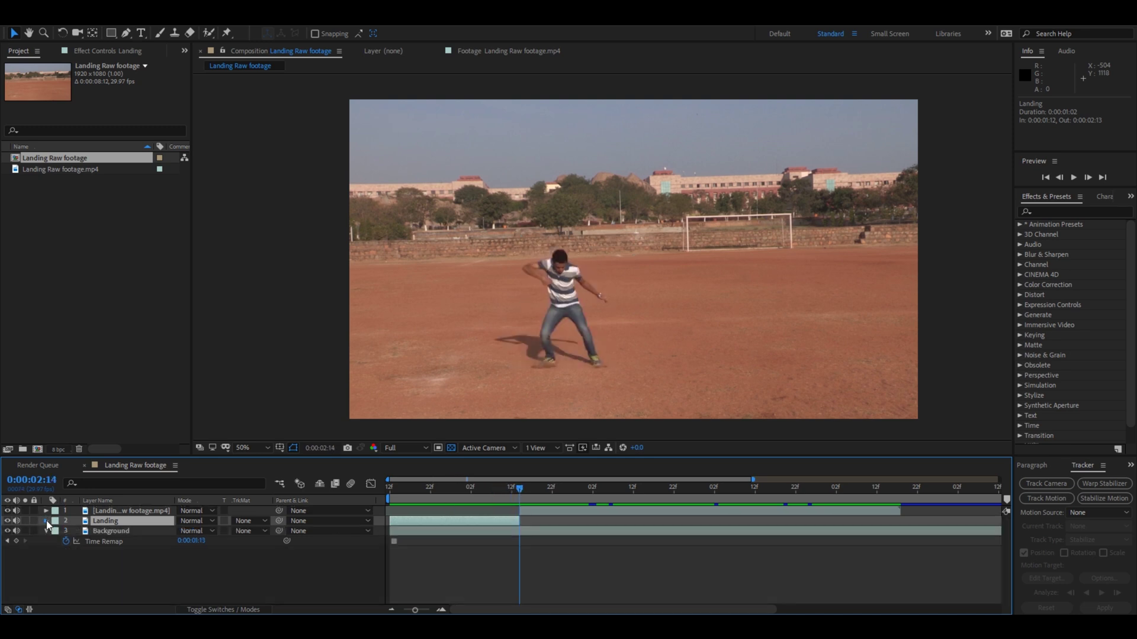
Keyframe the Landing layer's Position, raising its starting point to 960, -604 above the frame.
scroll(46, 520, down, 1)
scroll(57, 538, up, 2)
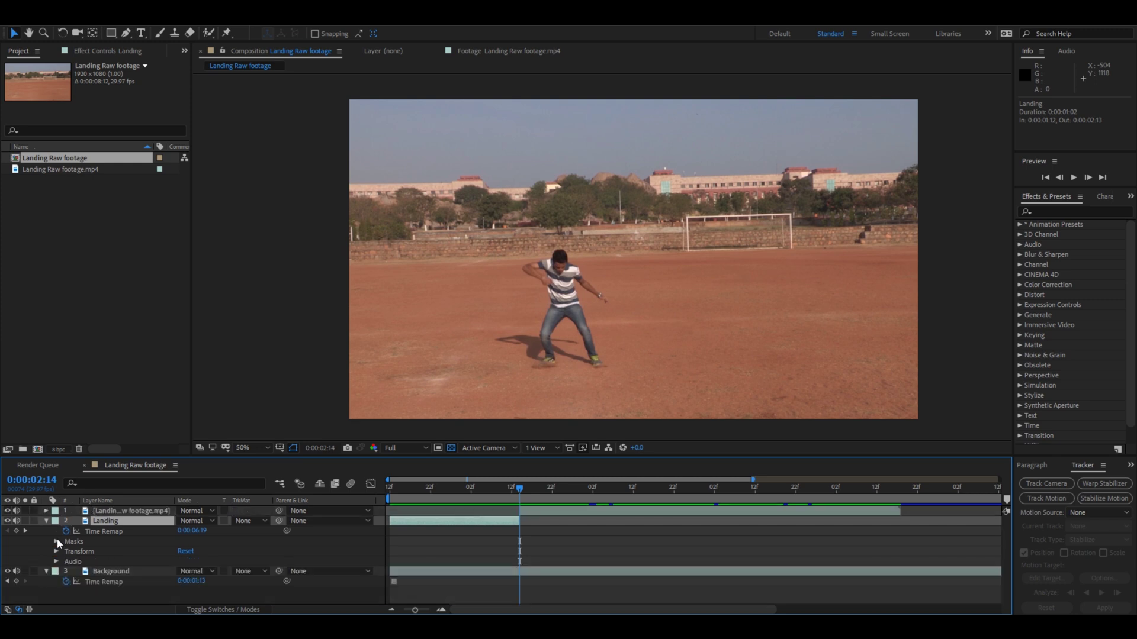
scroll(91, 539, down, 1)
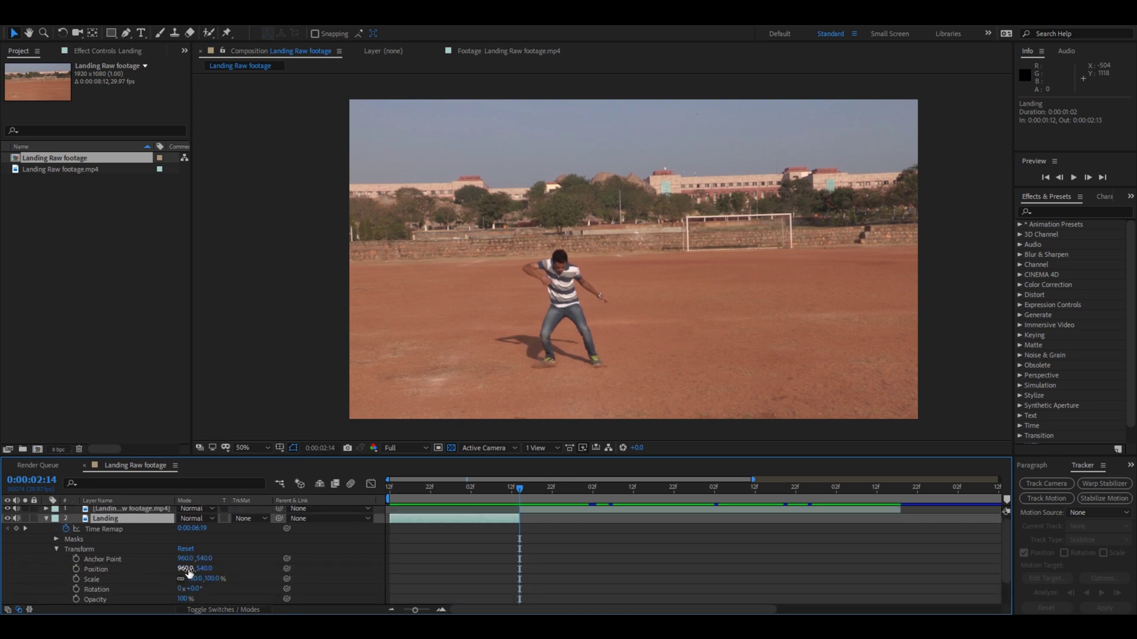
click(76, 569)
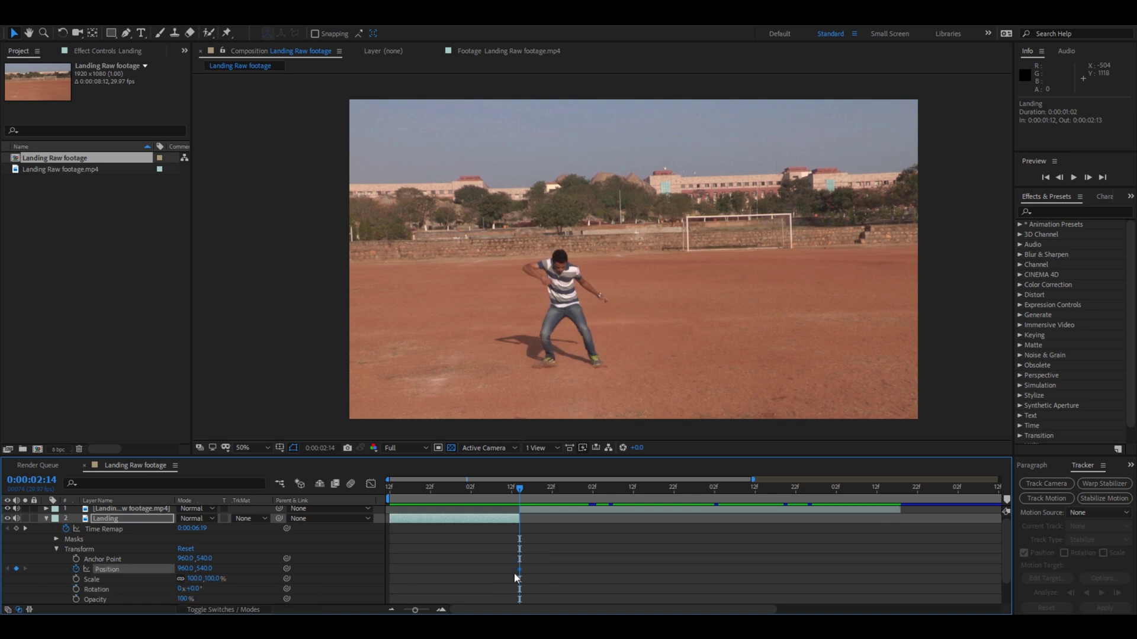
drag(512, 488, 386, 489)
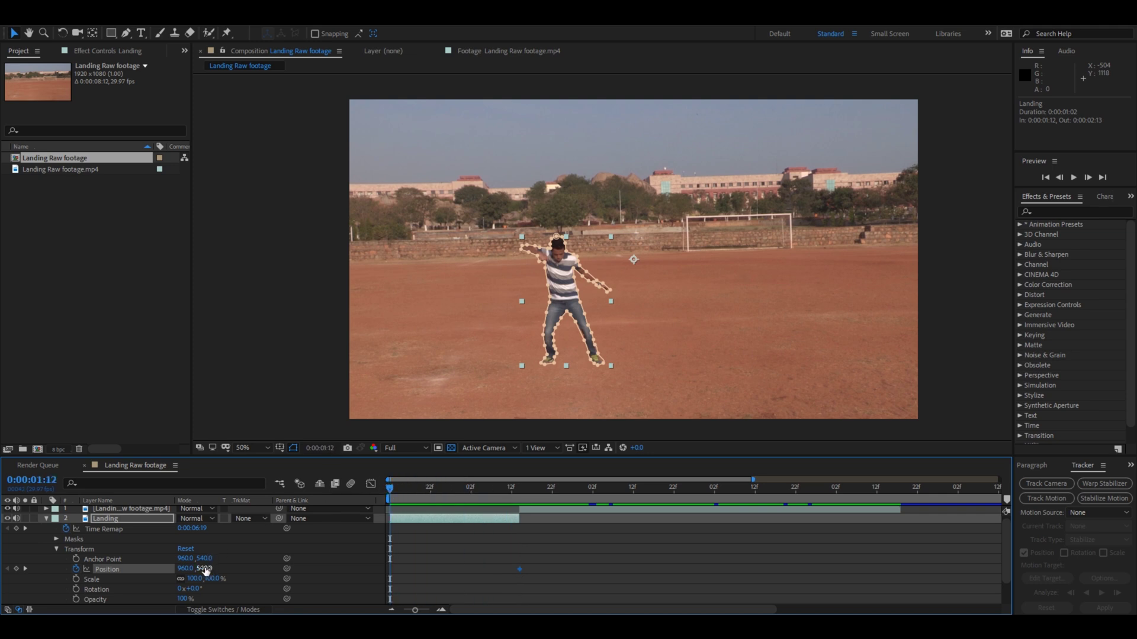
drag(204, 569, 12, 608)
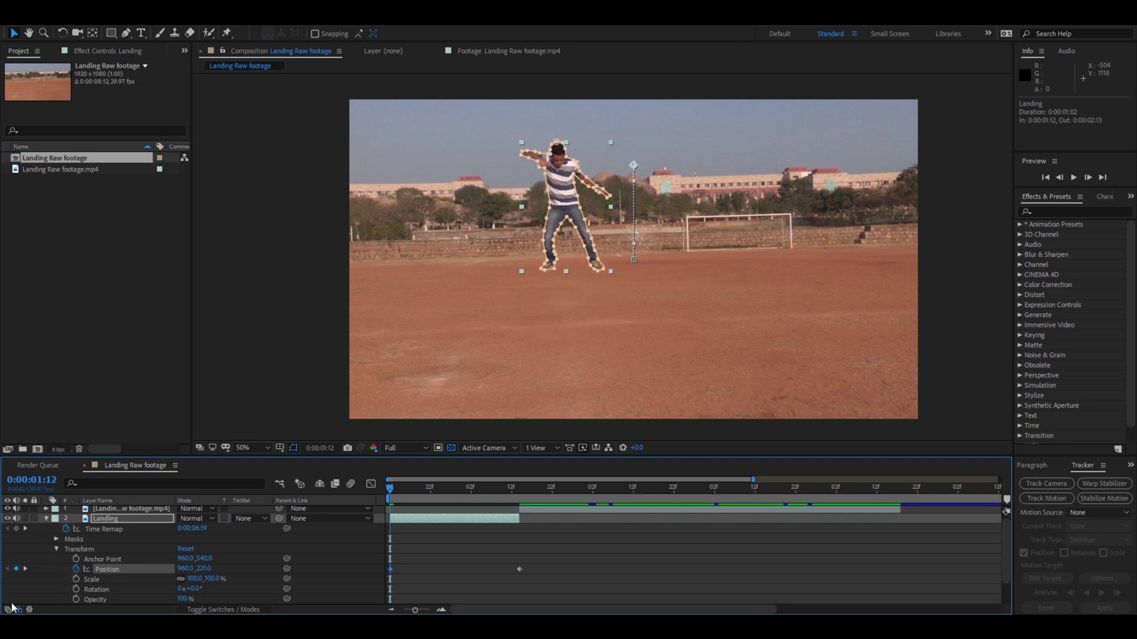
drag(202, 569, 76, 594)
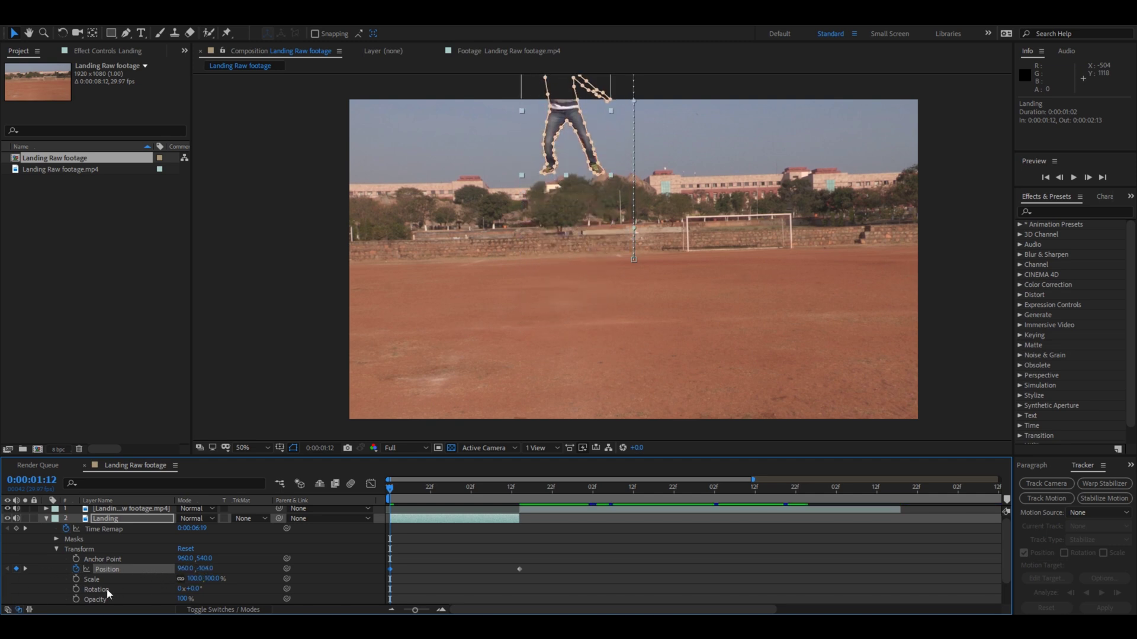
drag(204, 569, 89, 572)
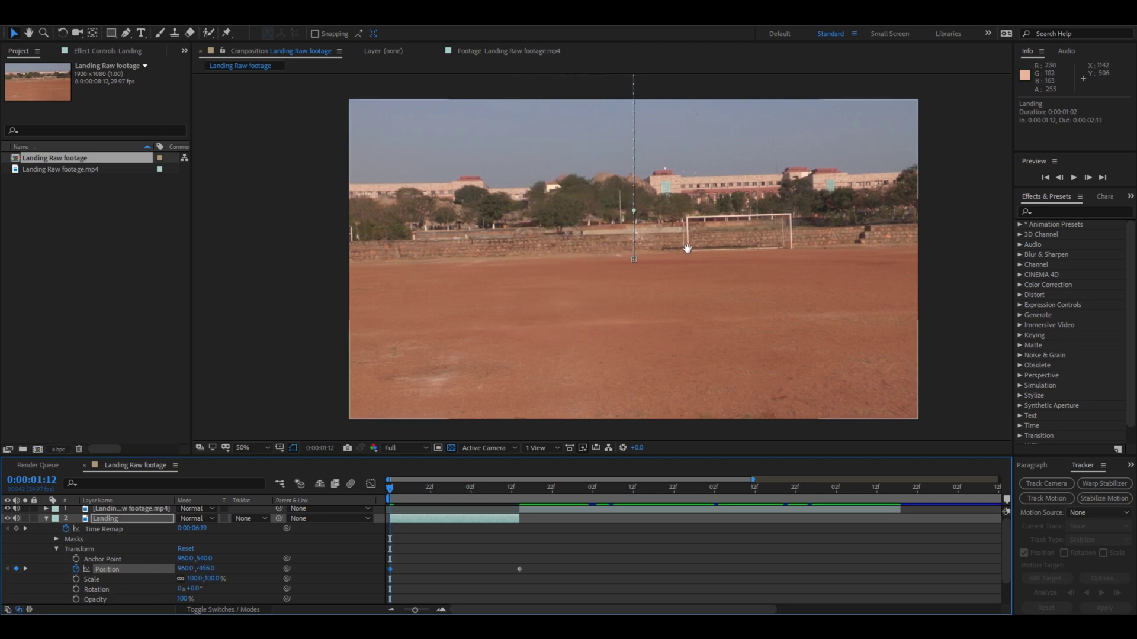
drag(688, 257, 685, 423)
key(v)
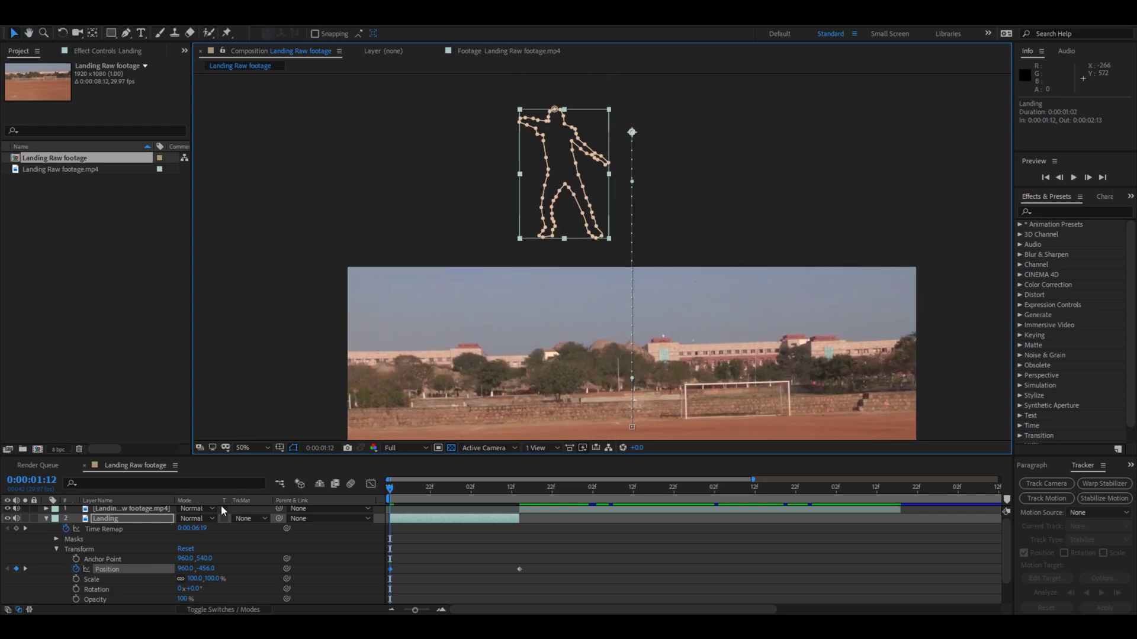
drag(212, 569, 136, 554)
key(h)
drag(784, 231, 759, 105)
Preview the fall and scrub through the airborne and landing frames.
key(v)
key(space)
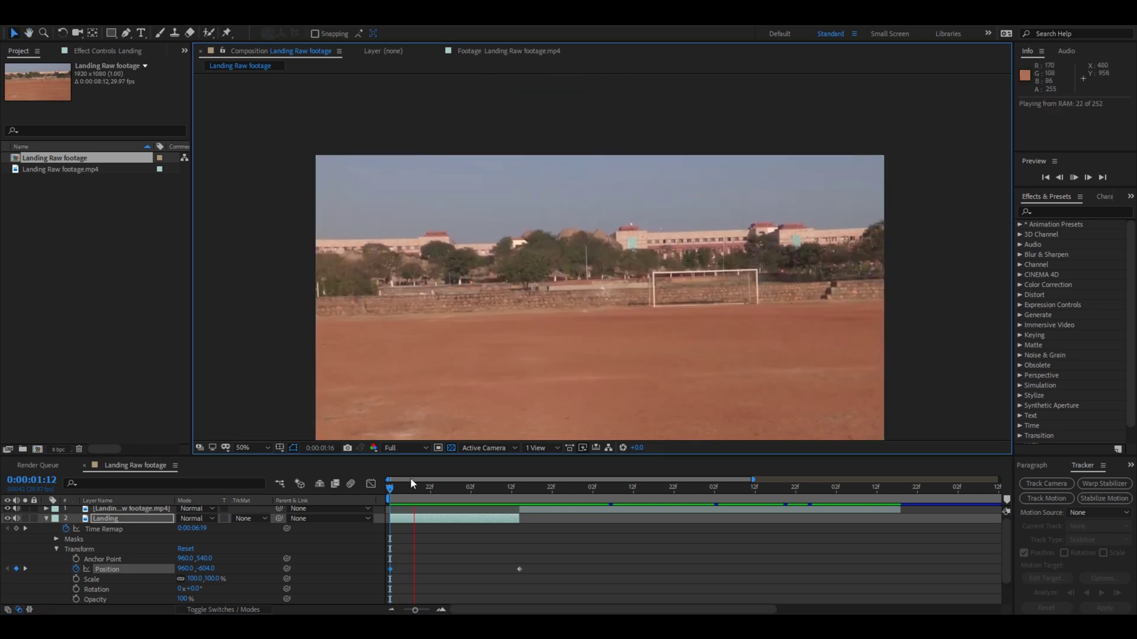
drag(399, 489, 404, 524)
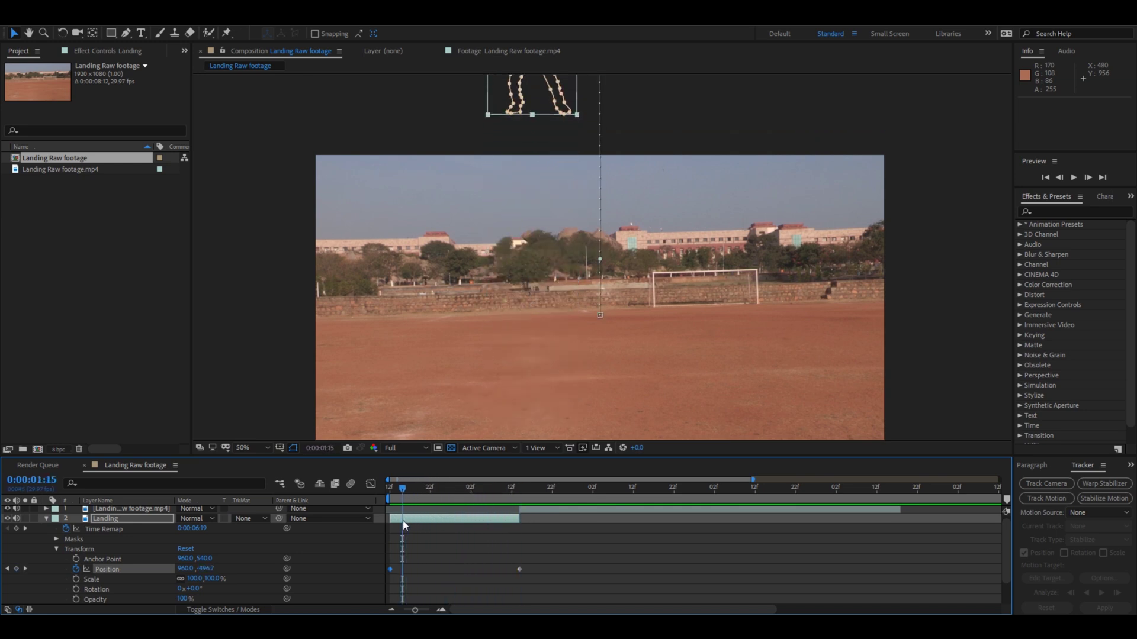
key(space)
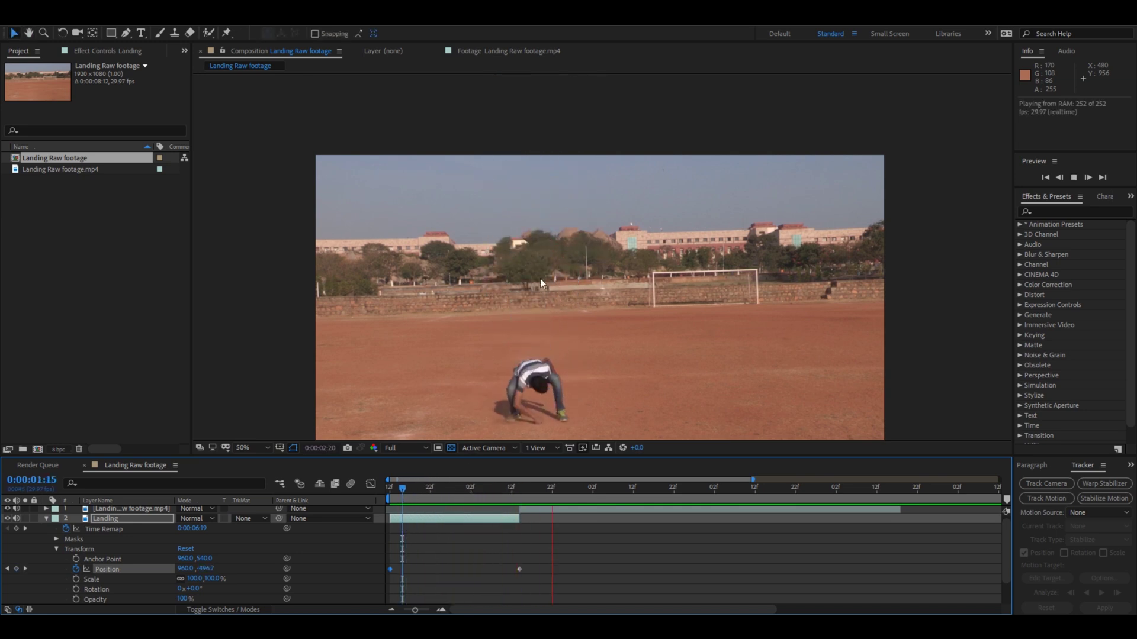
drag(442, 489, 484, 497)
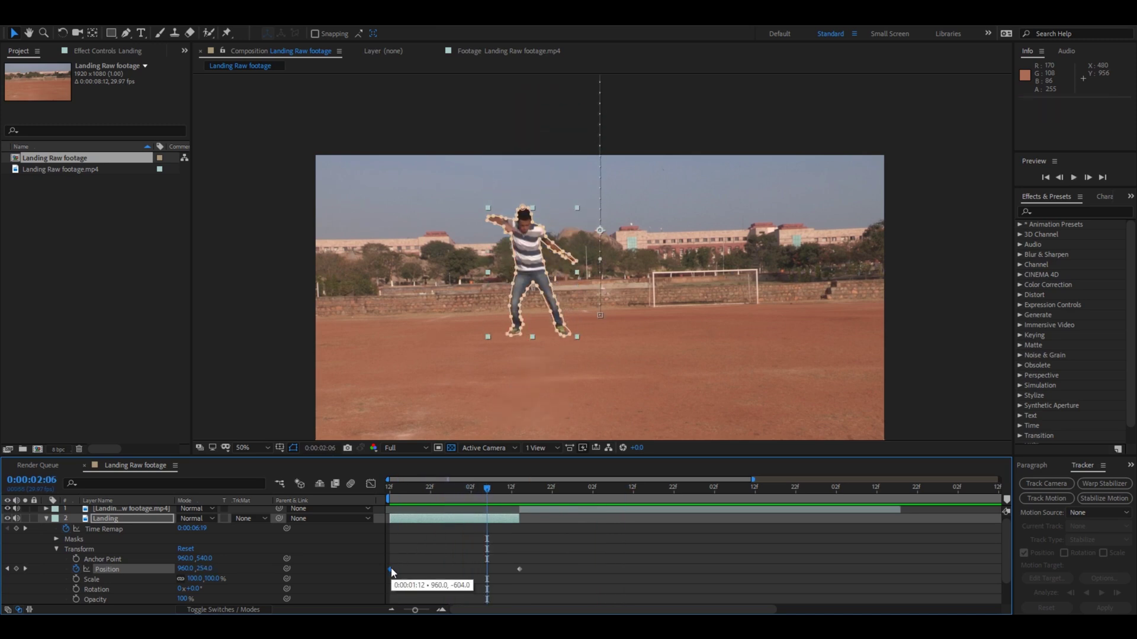
Drag the starting Position keyframe closer to the landing, preview the shorter fall, and collapse the Landing layer.
drag(391, 568, 466, 566)
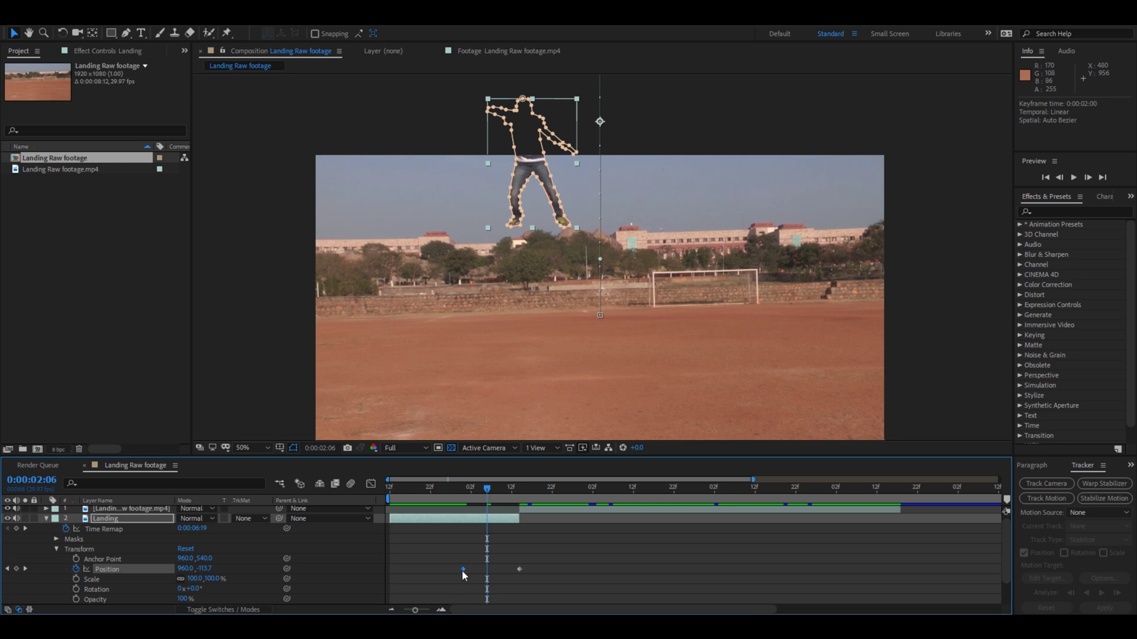
drag(462, 570, 480, 574)
click(395, 489)
key(space)
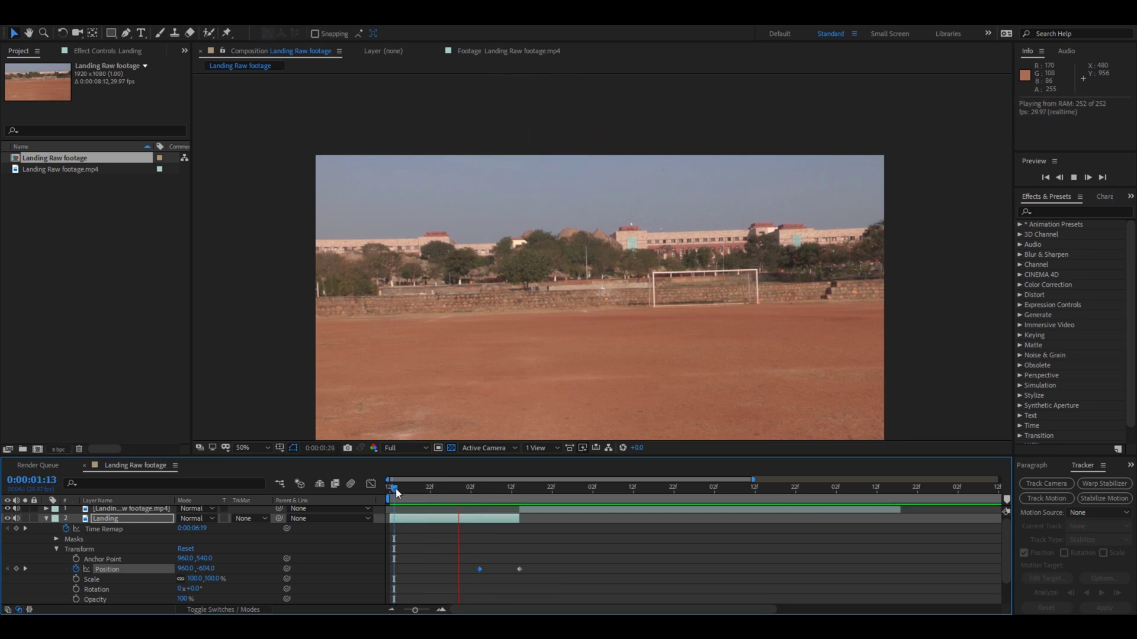
click(439, 496)
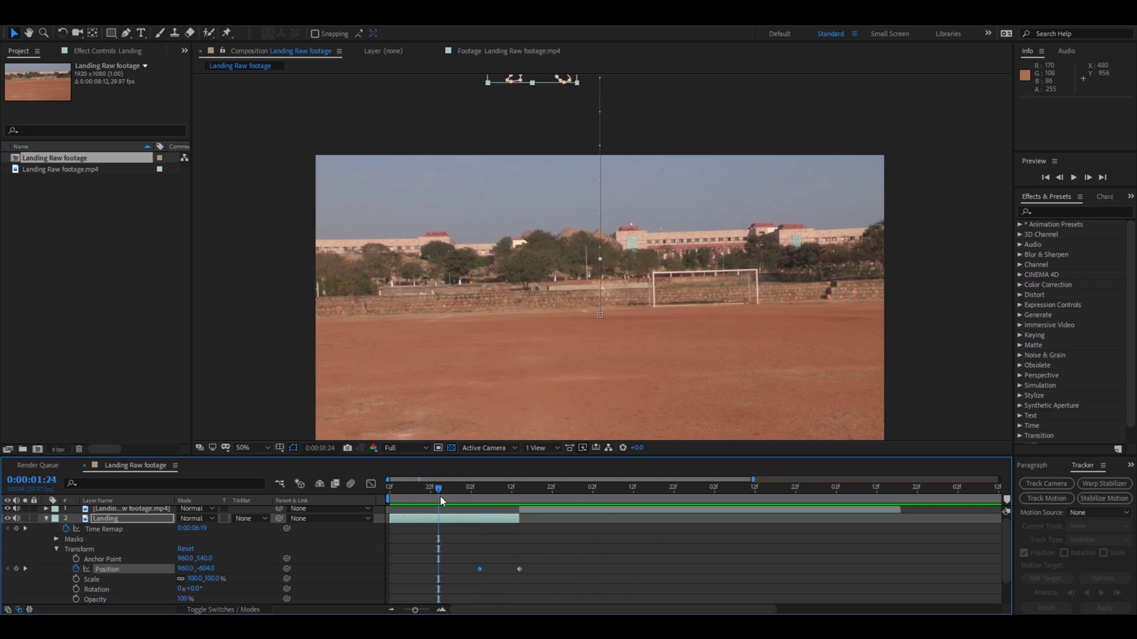
key(space)
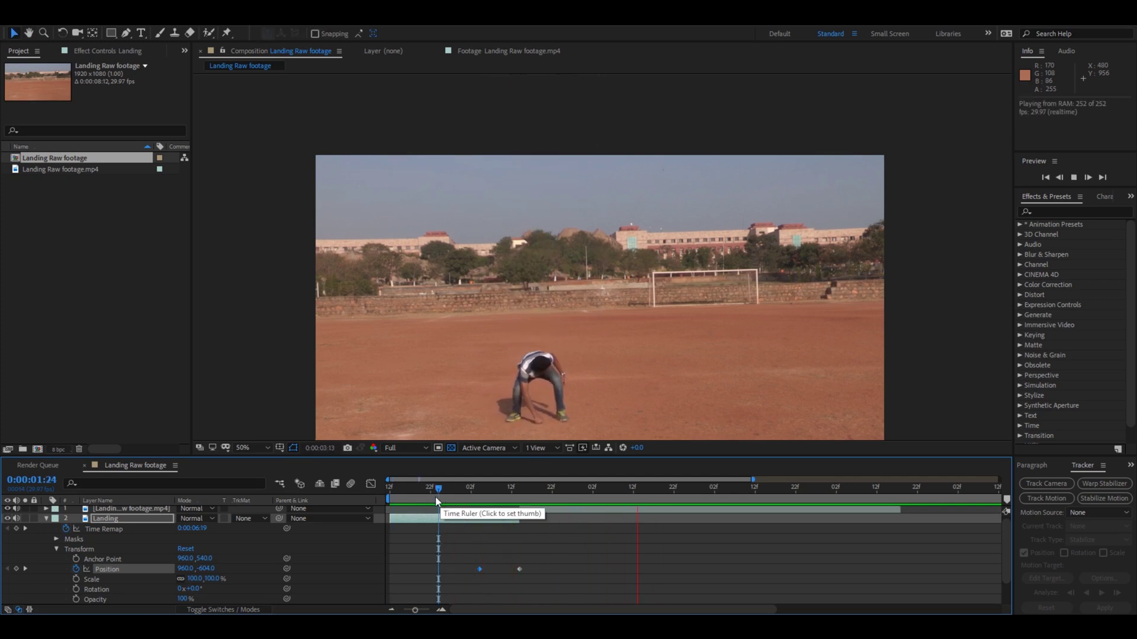
click(425, 492)
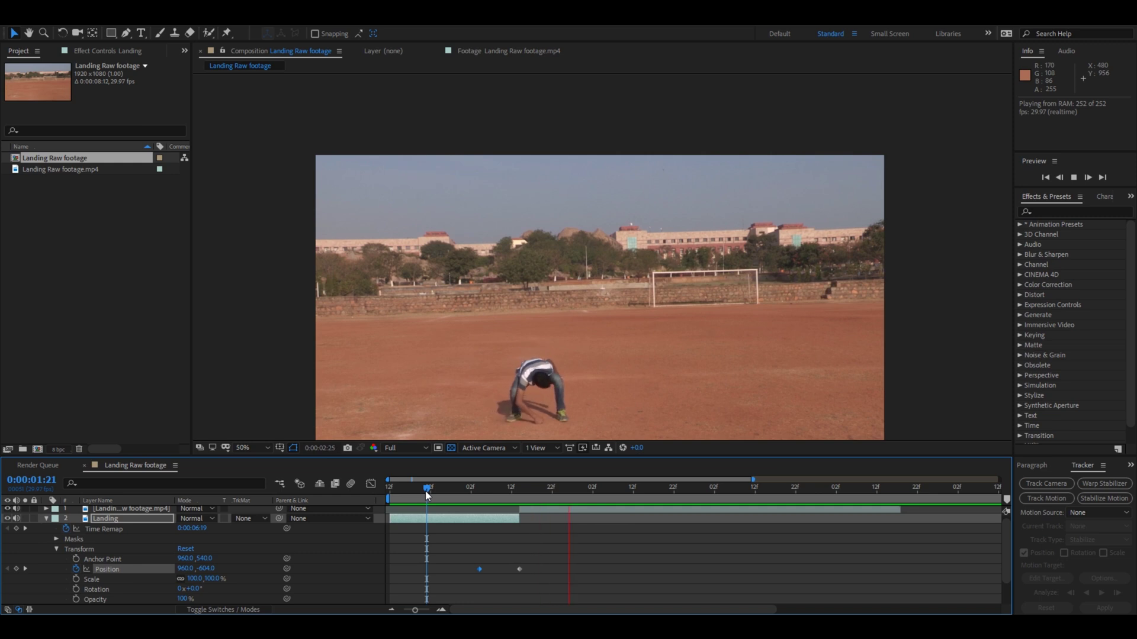
click(427, 491)
click(406, 492)
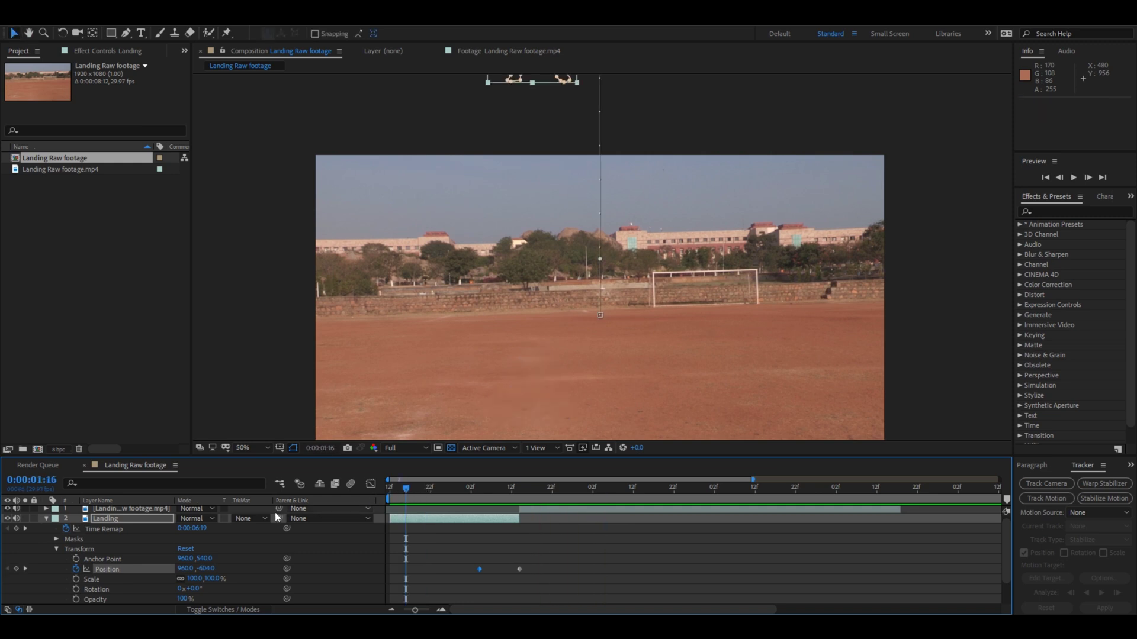
click(47, 518)
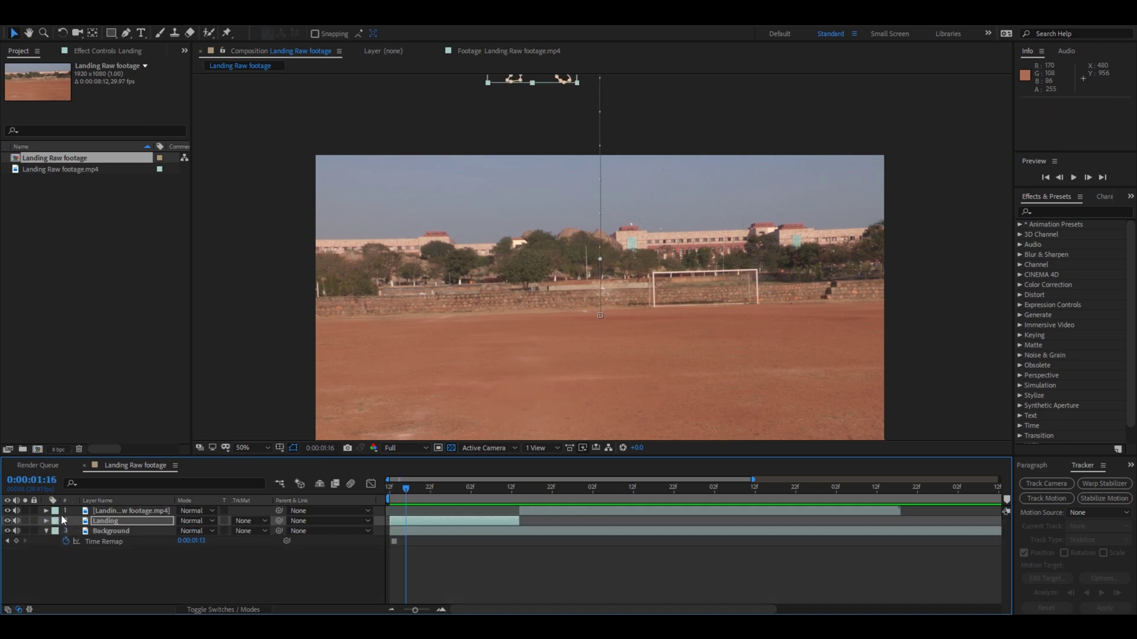
Enable motion blur on the Landing layer and turn on composition motion blur rendering.
click(219, 609)
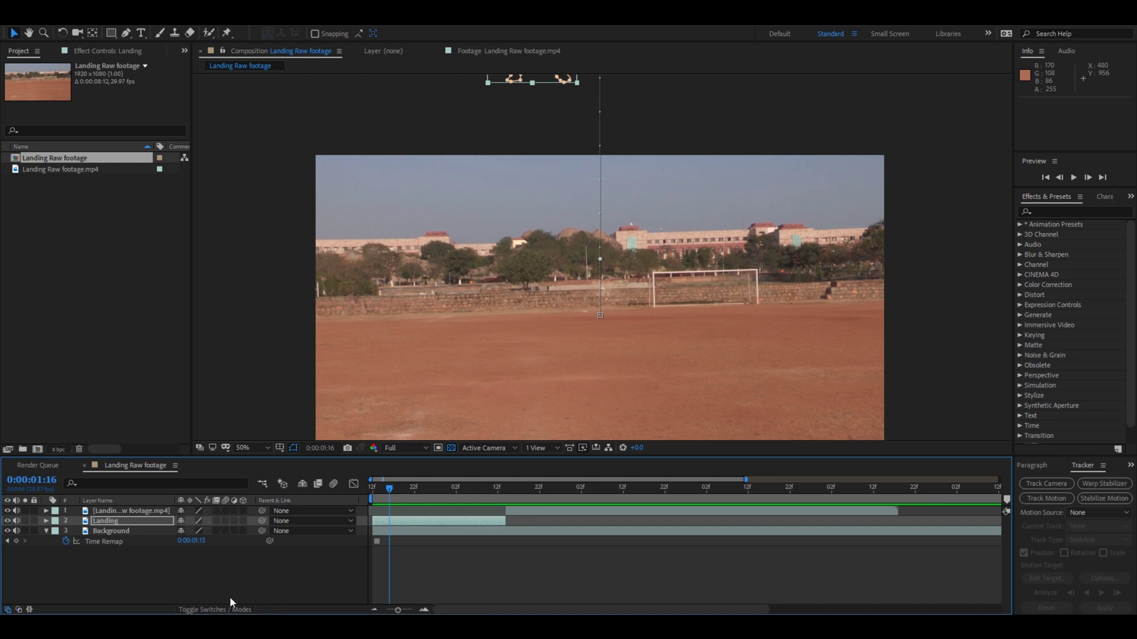
click(225, 520)
click(104, 525)
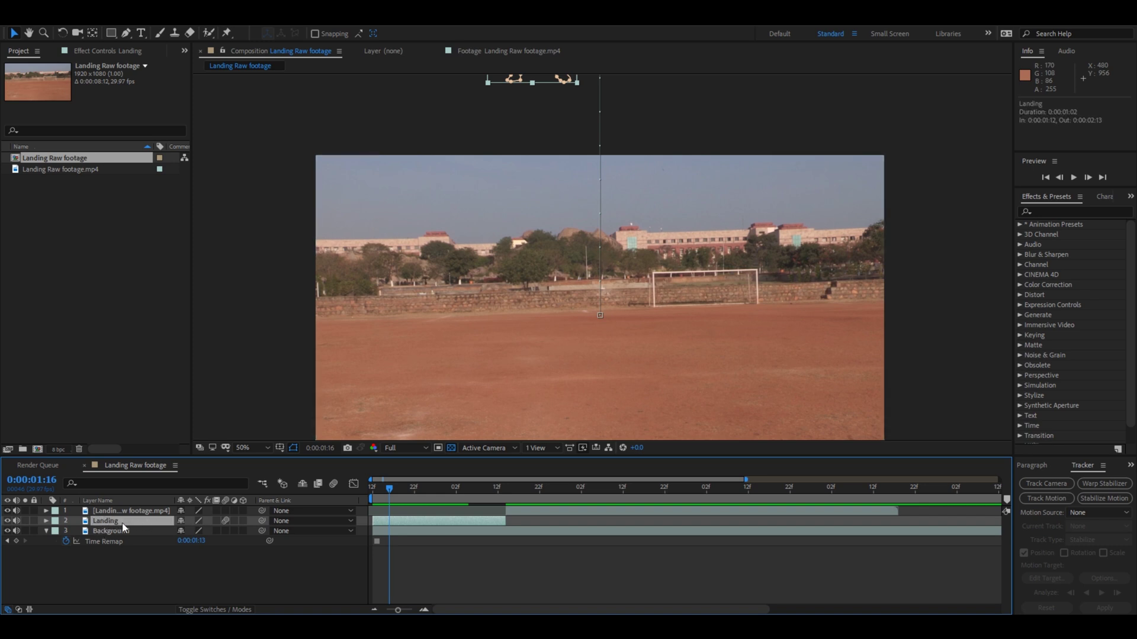
click(334, 484)
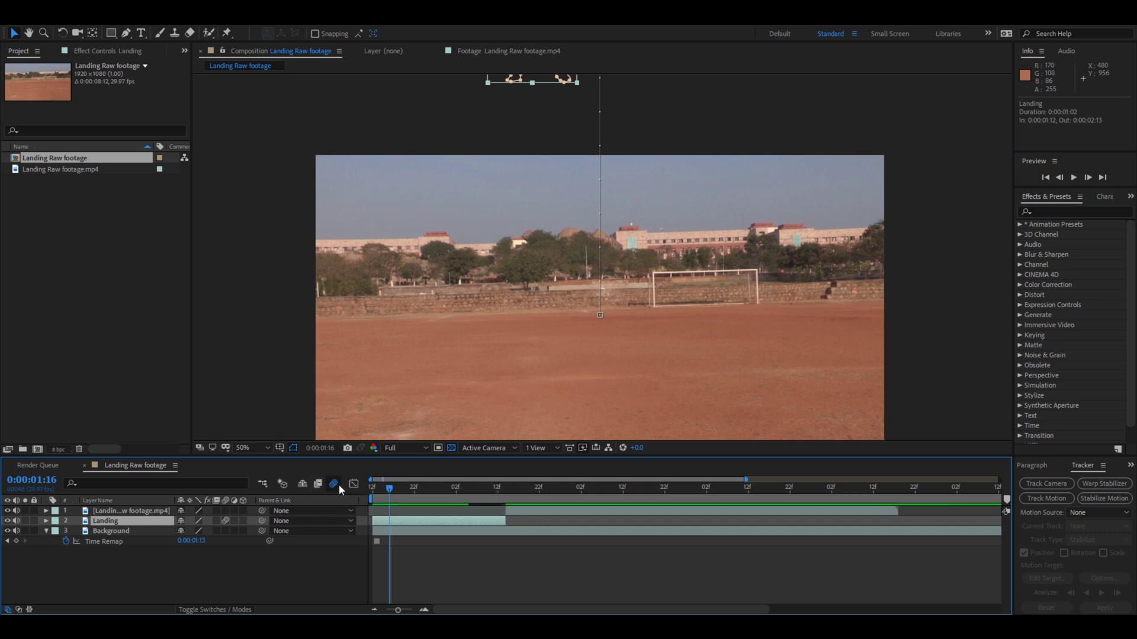
Preview the blurred fall from 0:00:01:12 and from the start, scrubbing mid-fall to inspect it.
click(372, 487)
key(space)
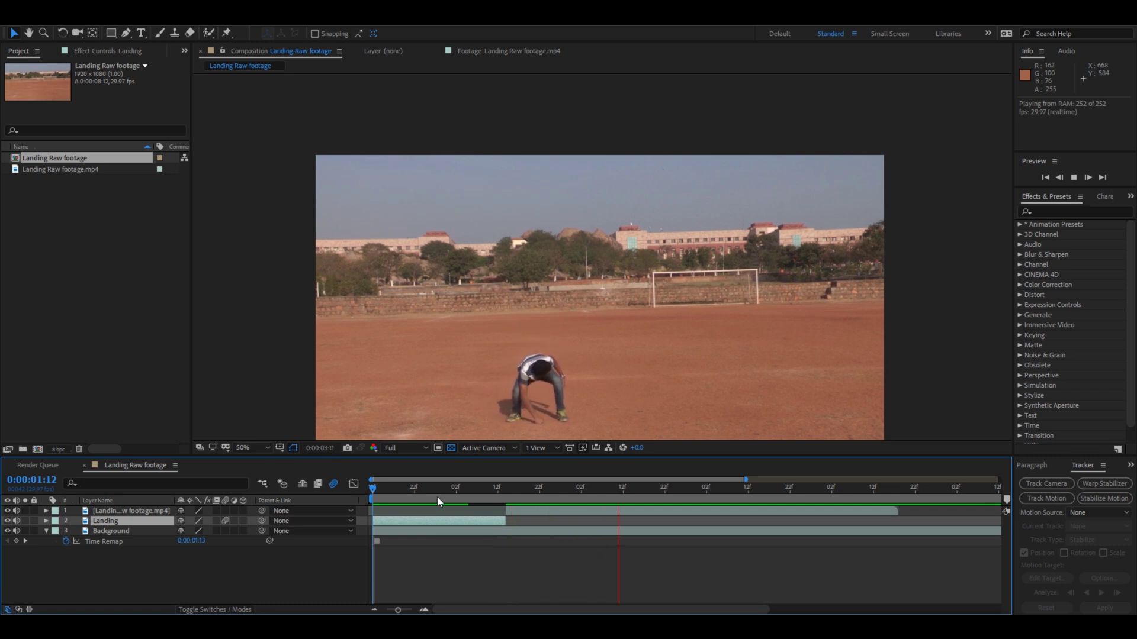
drag(436, 494, 495, 496)
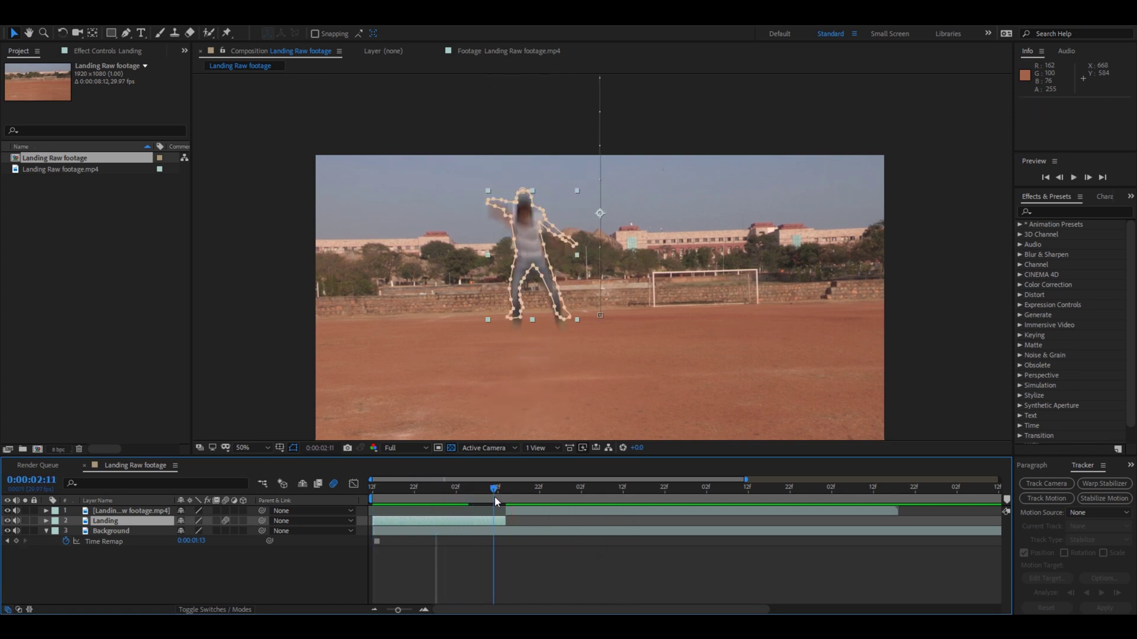
click(375, 487)
key(space)
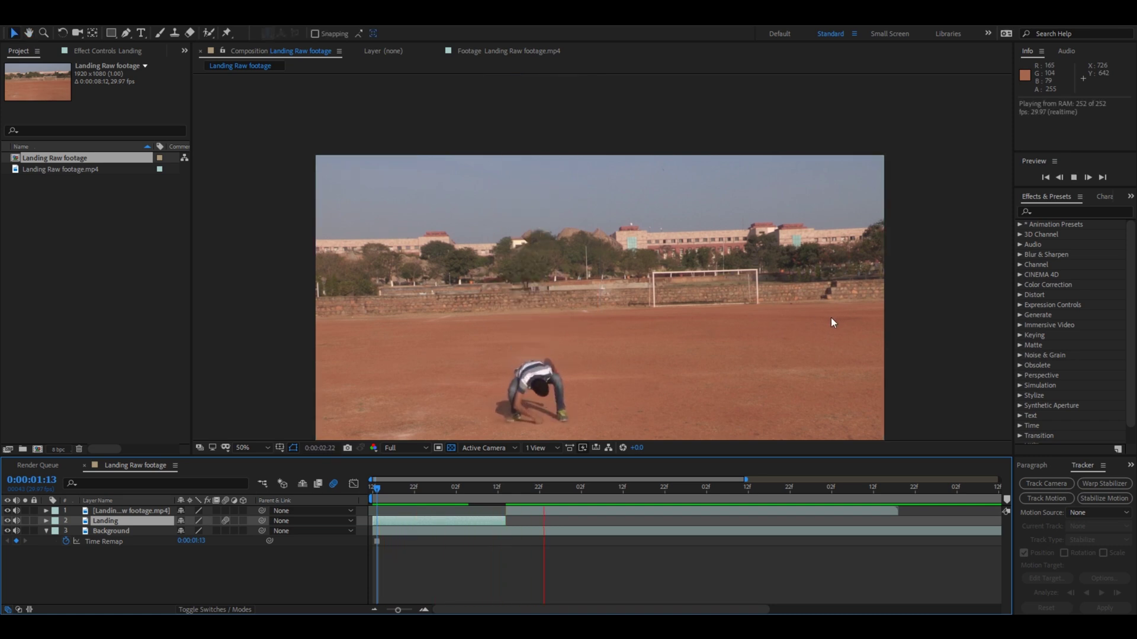
drag(437, 488, 409, 493)
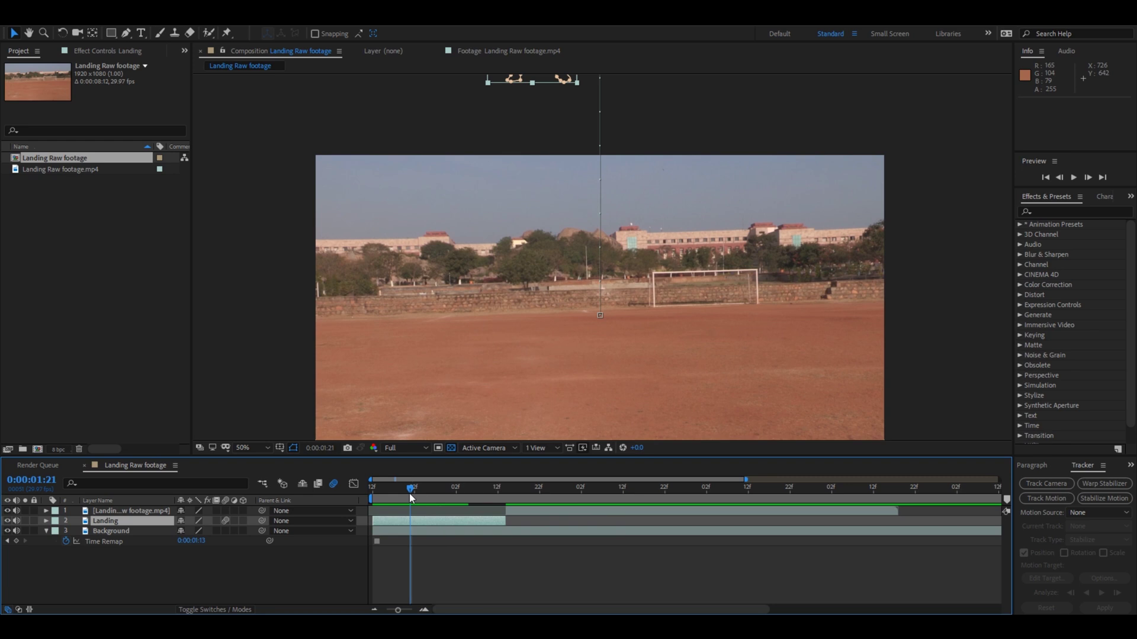
key(space)
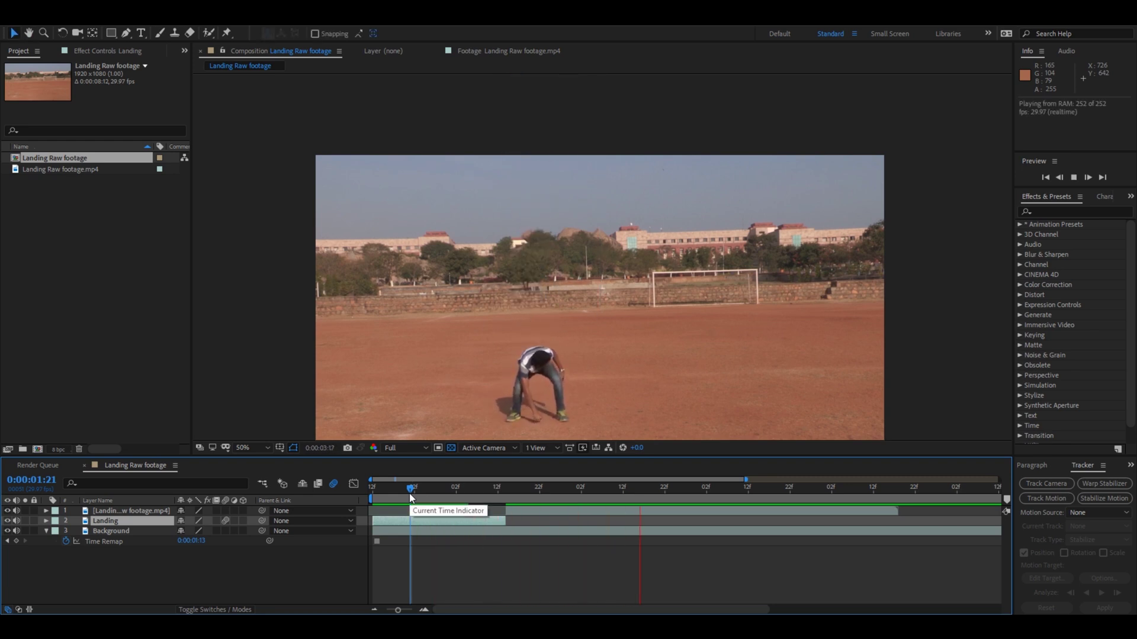
key(space)
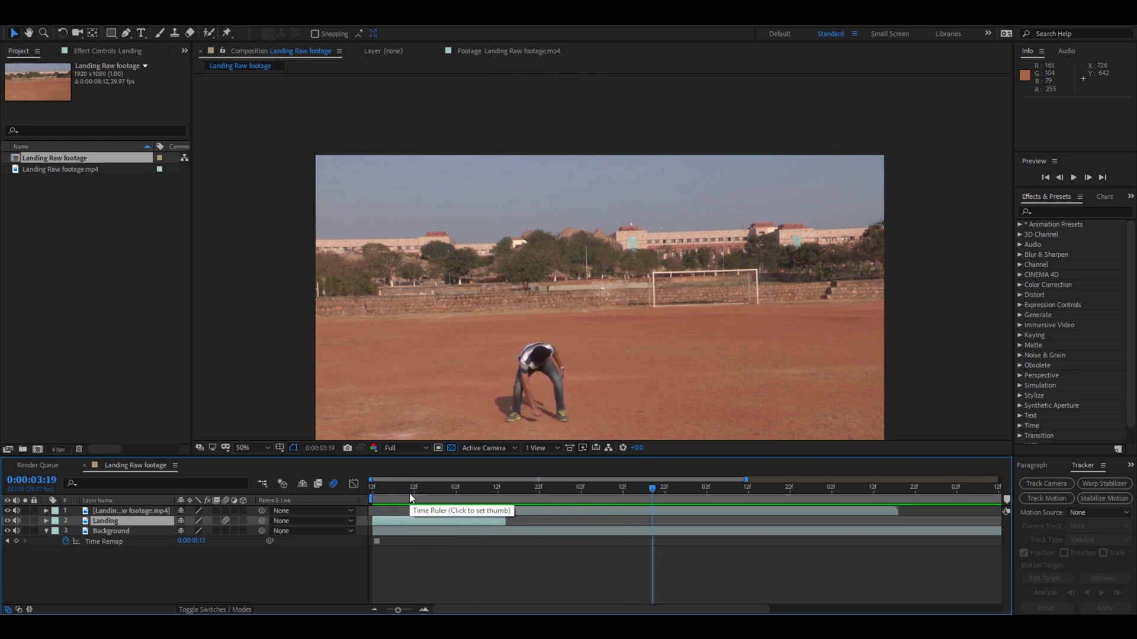
Recenter the composition frame in the viewer and replay the fall from 0:00:01:22.
key(h)
drag(909, 239, 891, 187)
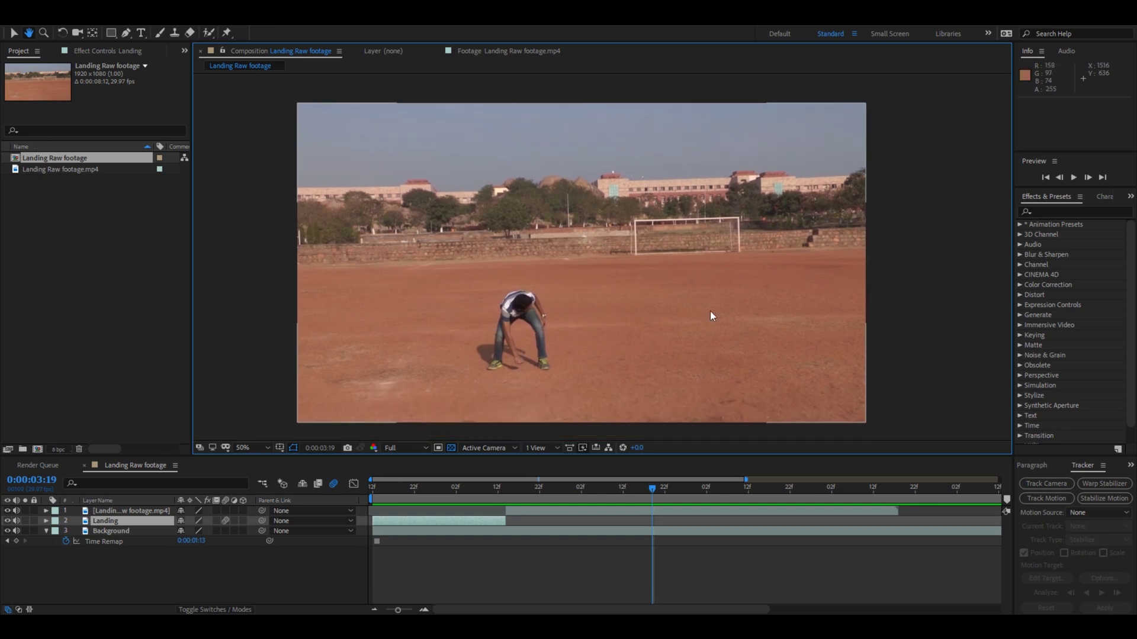
key(v)
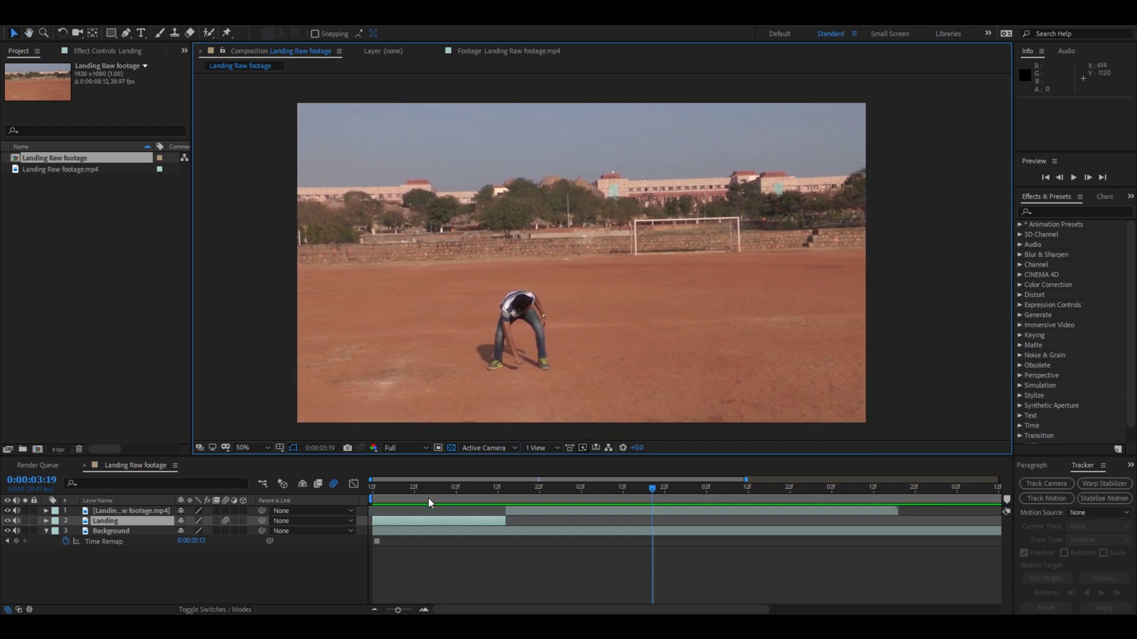
click(415, 488)
key(space)
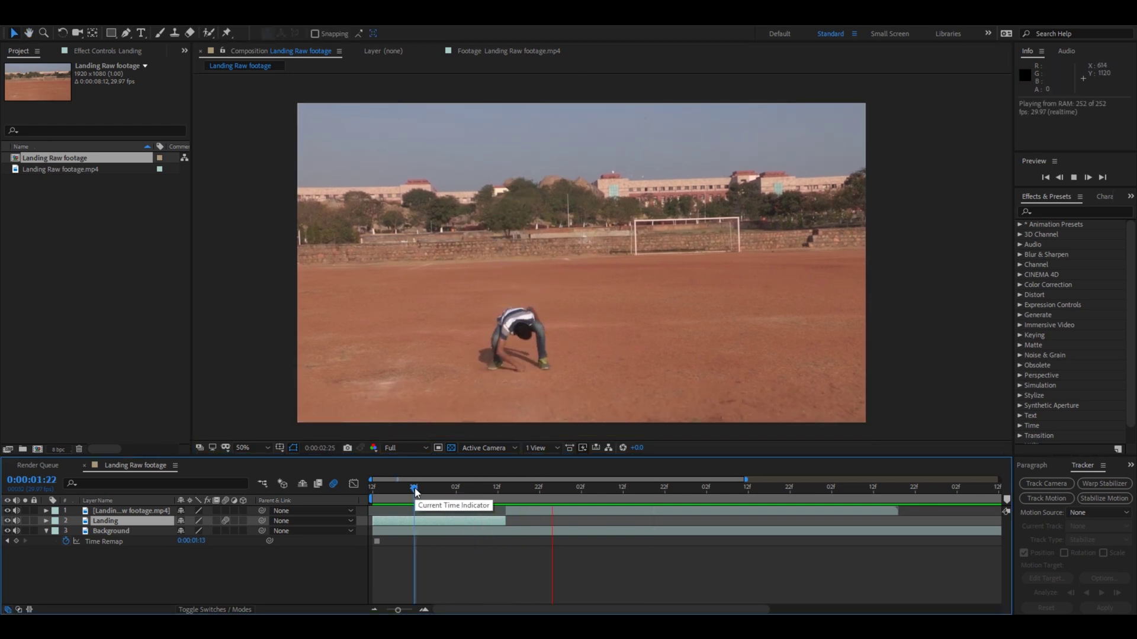
click(440, 489)
drag(453, 489, 431, 498)
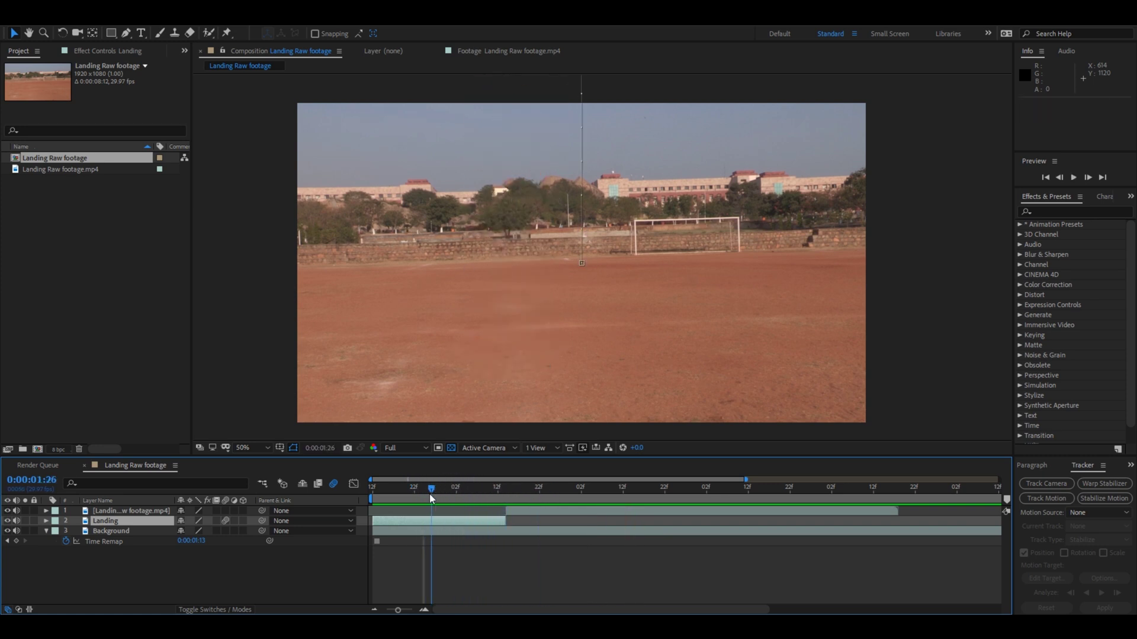
key(space)
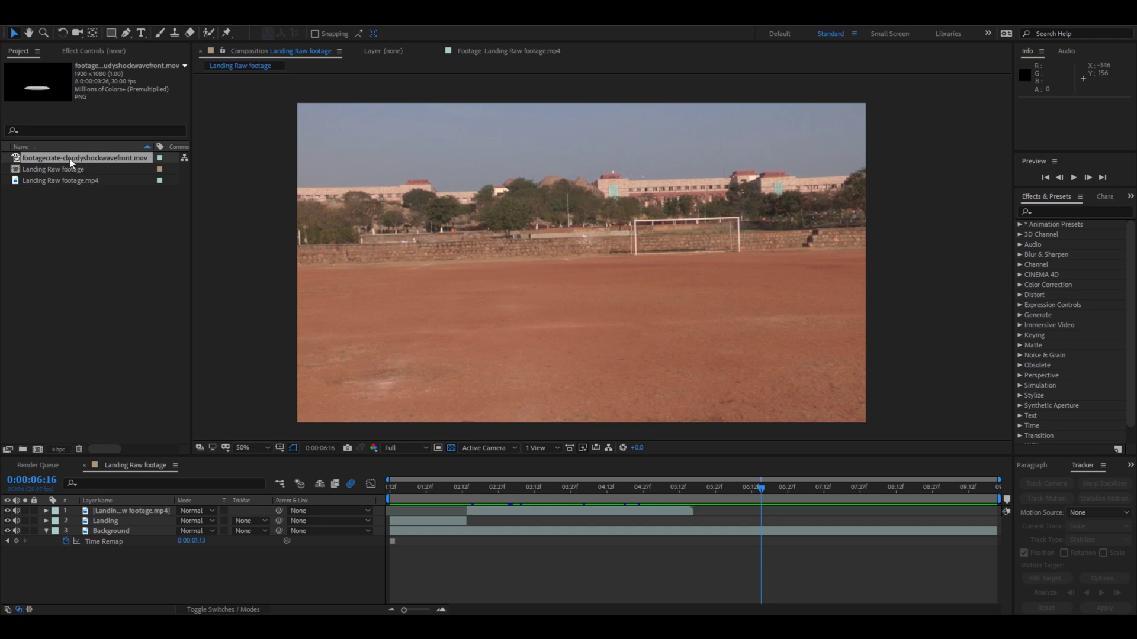
Drop the shockwave clip into the composition and find the frame just before the landing.
drag(70, 161, 481, 275)
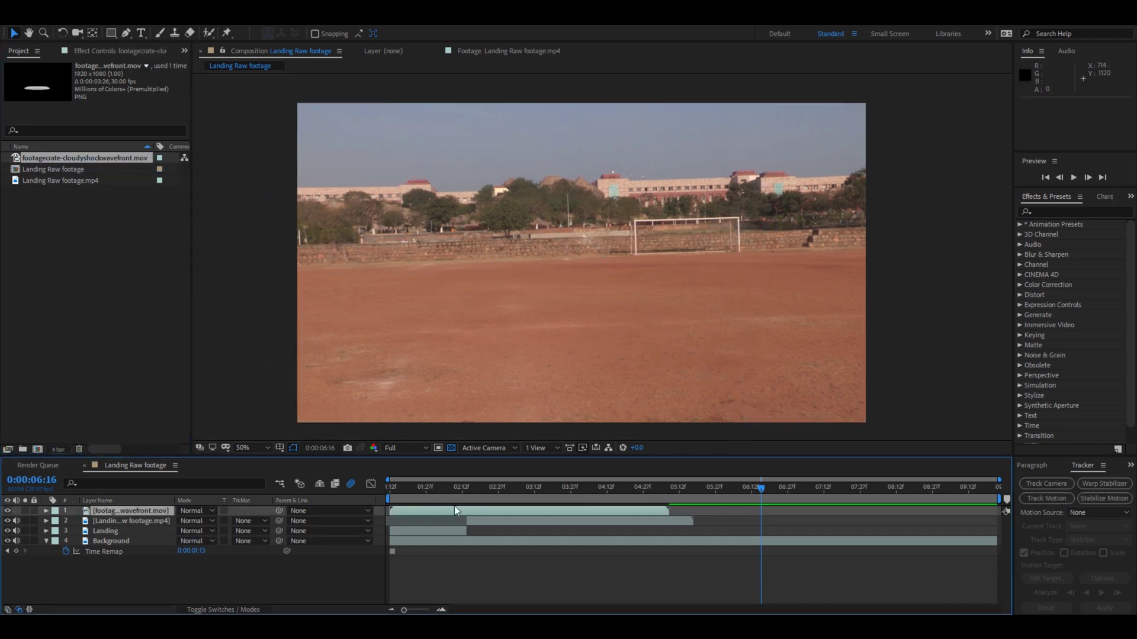
click(448, 492)
mouse_move(448, 491)
mouse_down()
mouse_move(474, 491)
mouse_move(457, 491)
mouse_up()
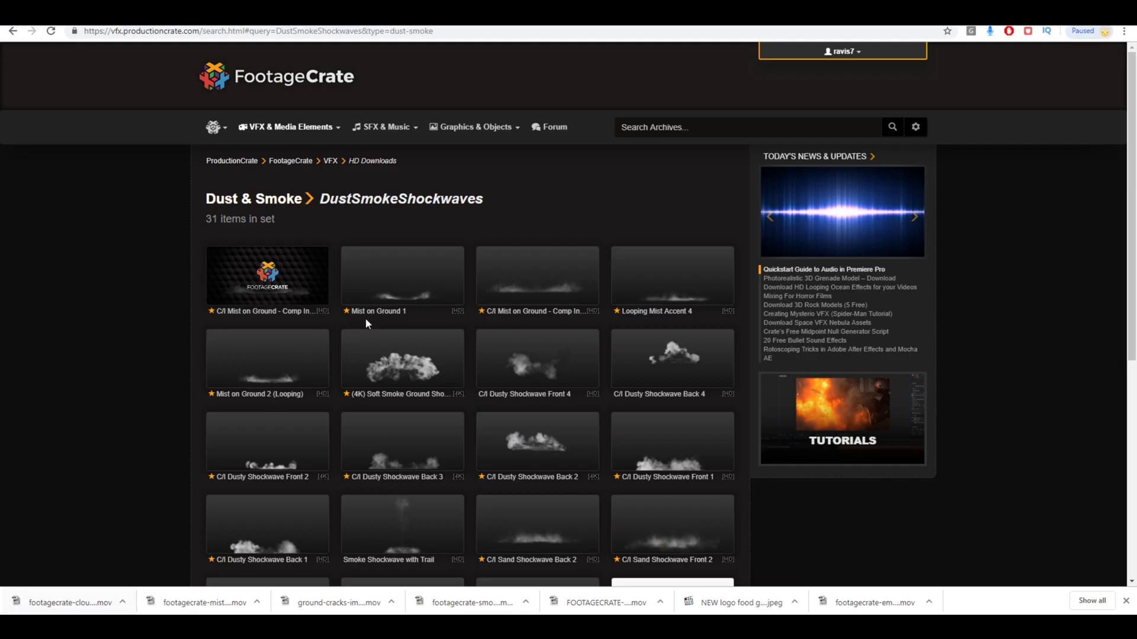
scroll(536, 389, down, 3)
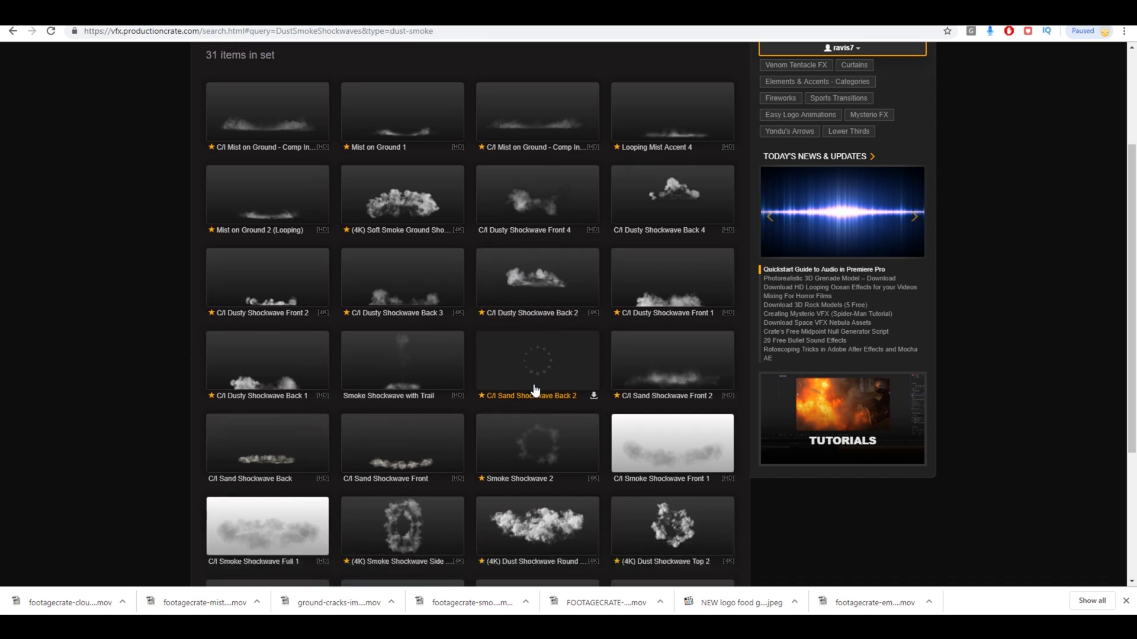
scroll(542, 391, up, 3)
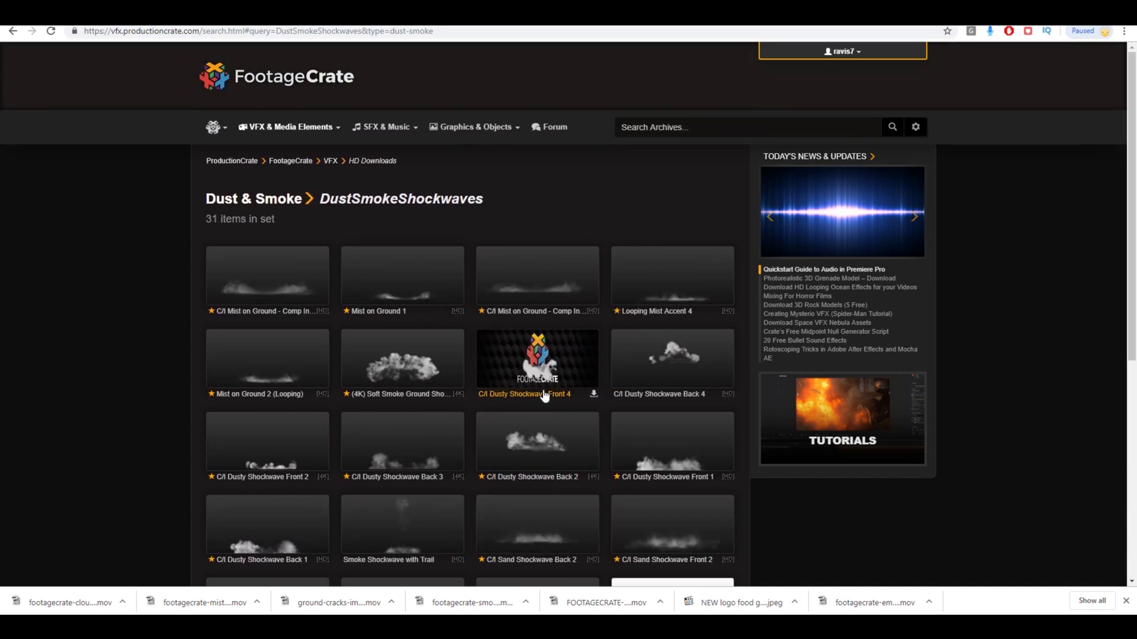
scroll(541, 394, down, 2)
scroll(542, 402, up, 2)
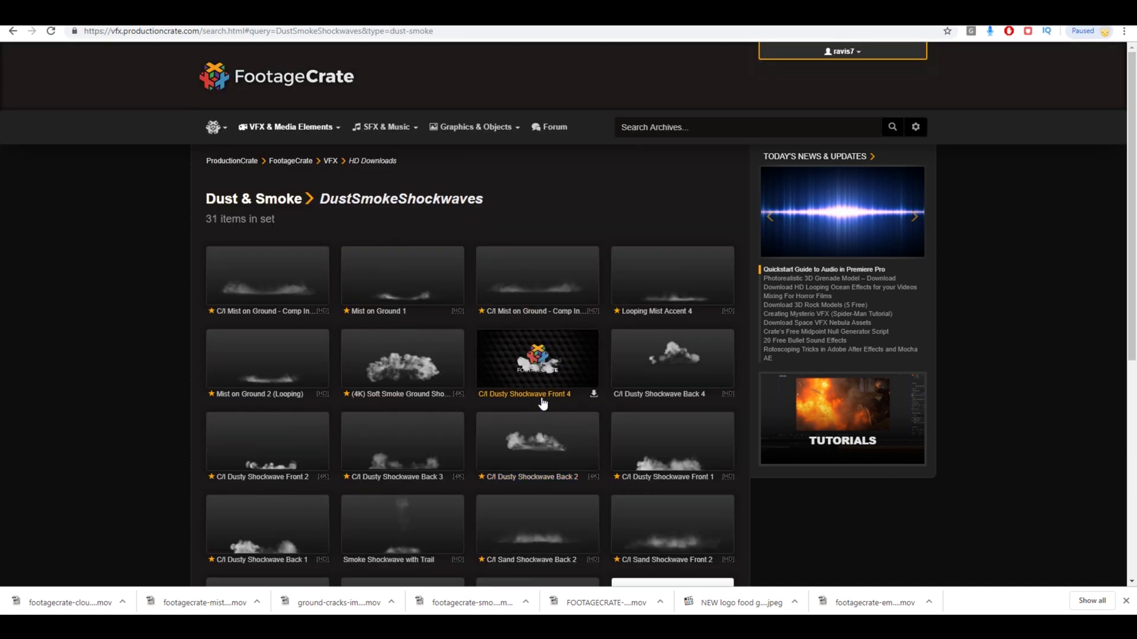
scroll(424, 339, down, 1)
scroll(424, 339, up, 1)
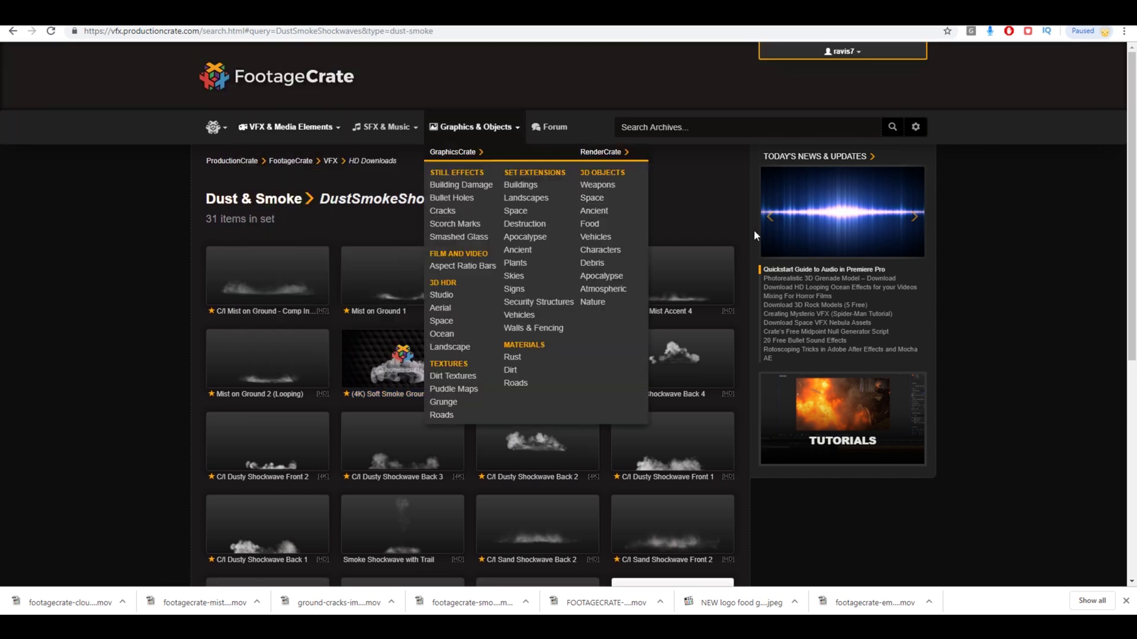
scroll(748, 463, down, 2)
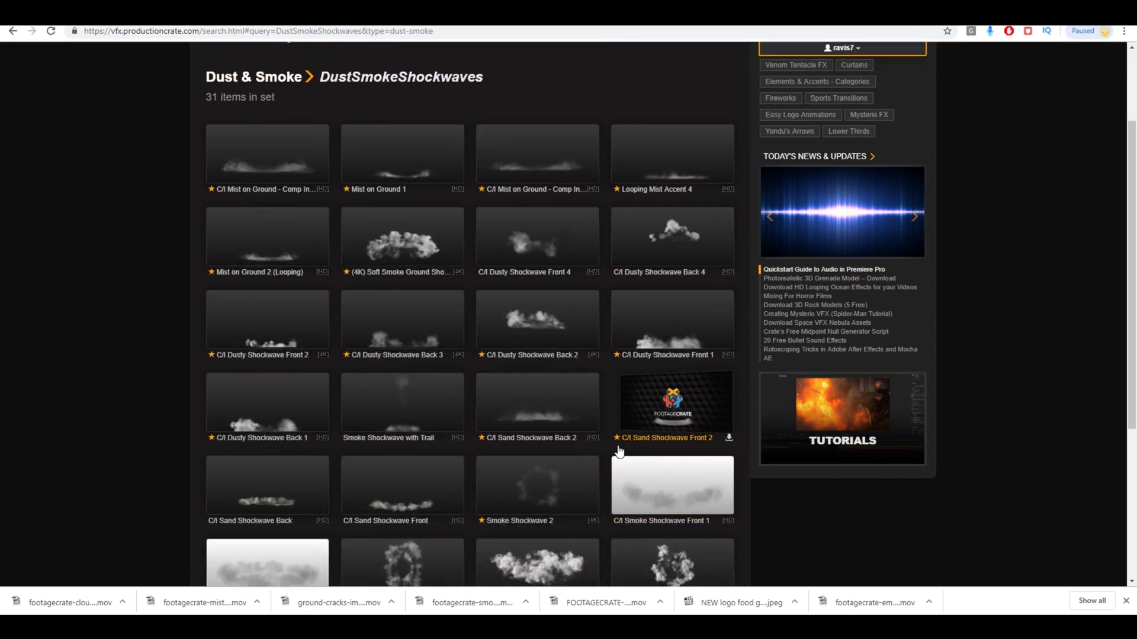
scroll(619, 451, down, 4)
scroll(616, 446, up, 5)
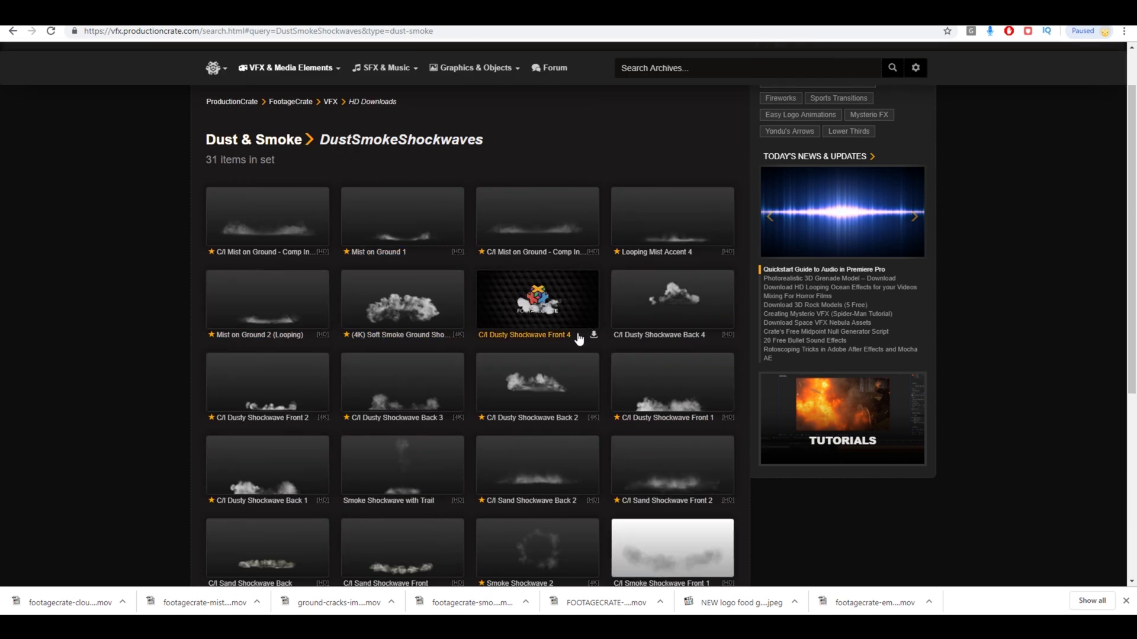
scroll(575, 341, down, 1)
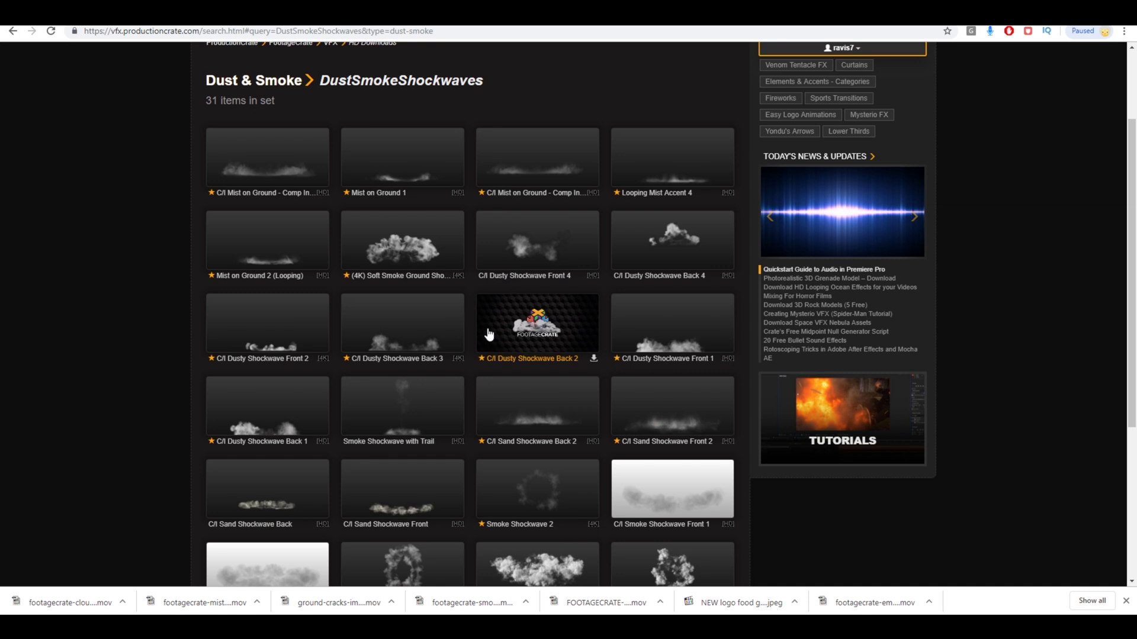
scroll(485, 333, up, 2)
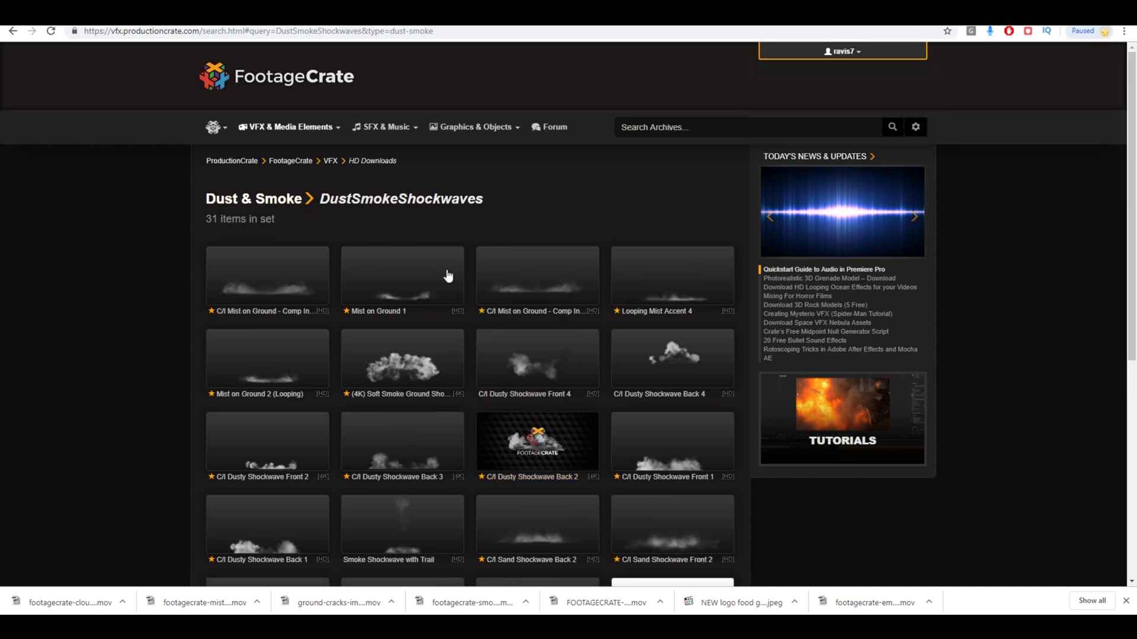
scroll(732, 301, down, 6)
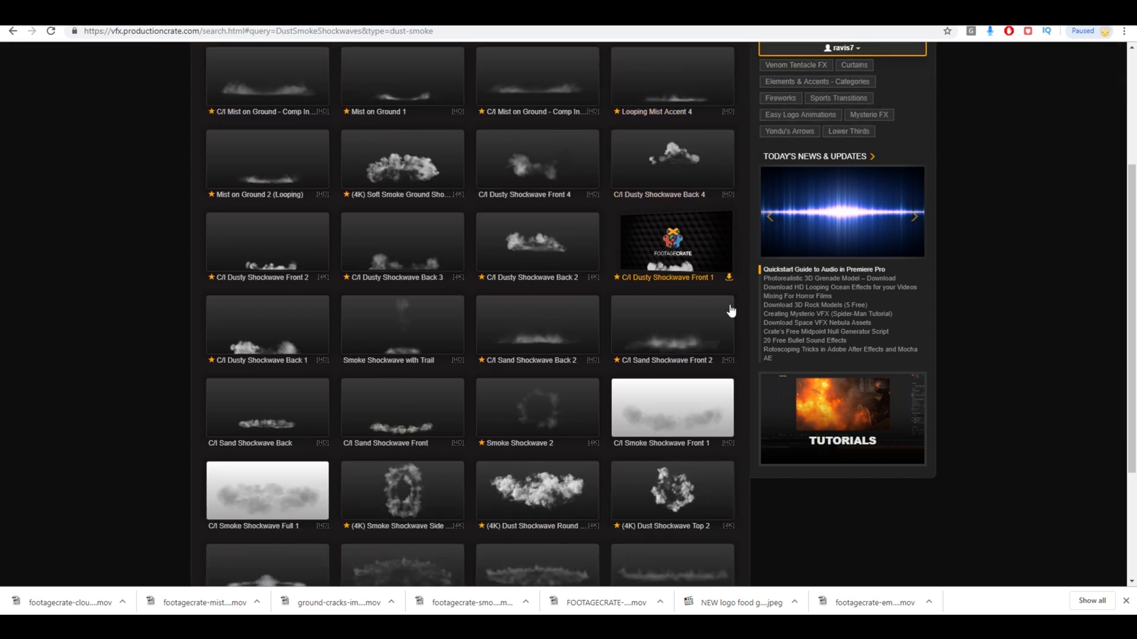
scroll(719, 304, down, 1)
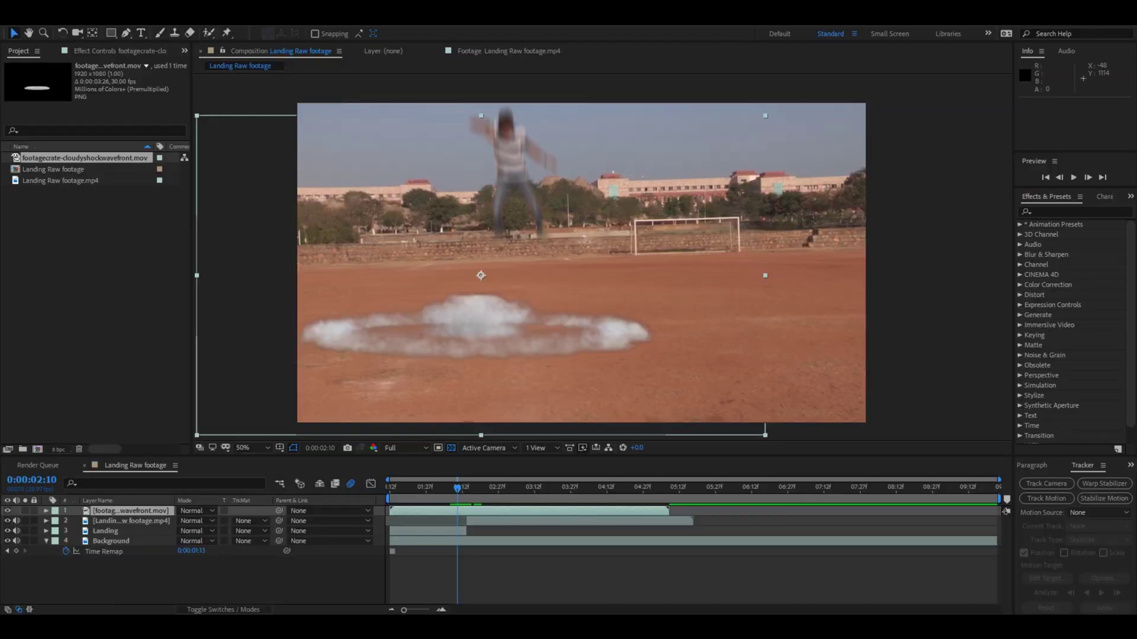
Shift the shockwave cloud right and down, and make its layer start at 0:00:02:14.
drag(495, 350, 530, 363)
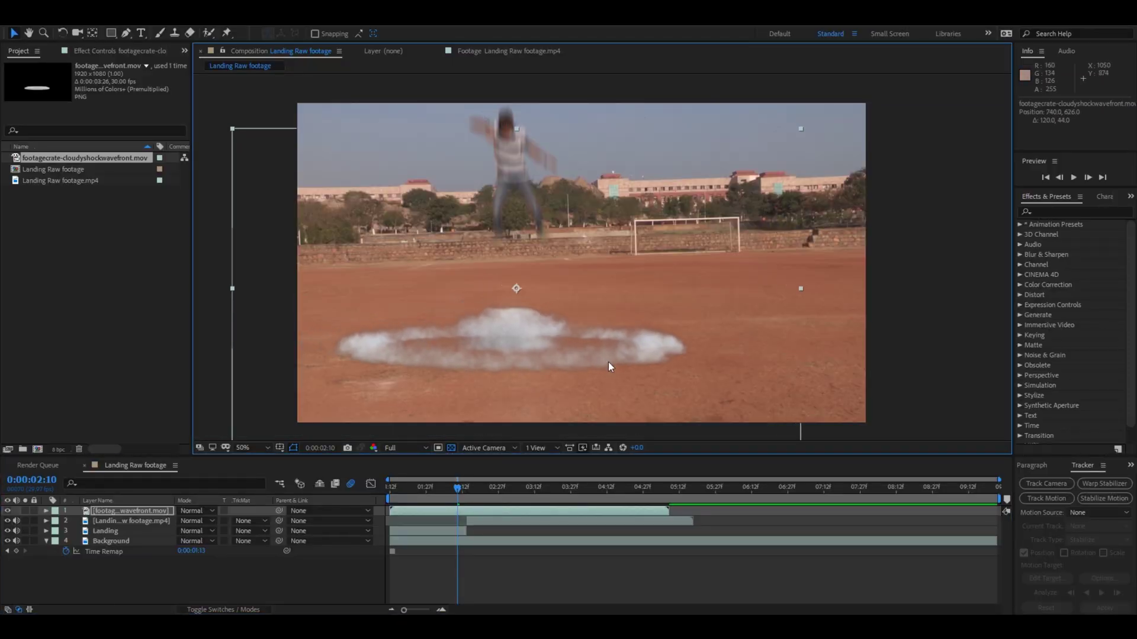
click(409, 501)
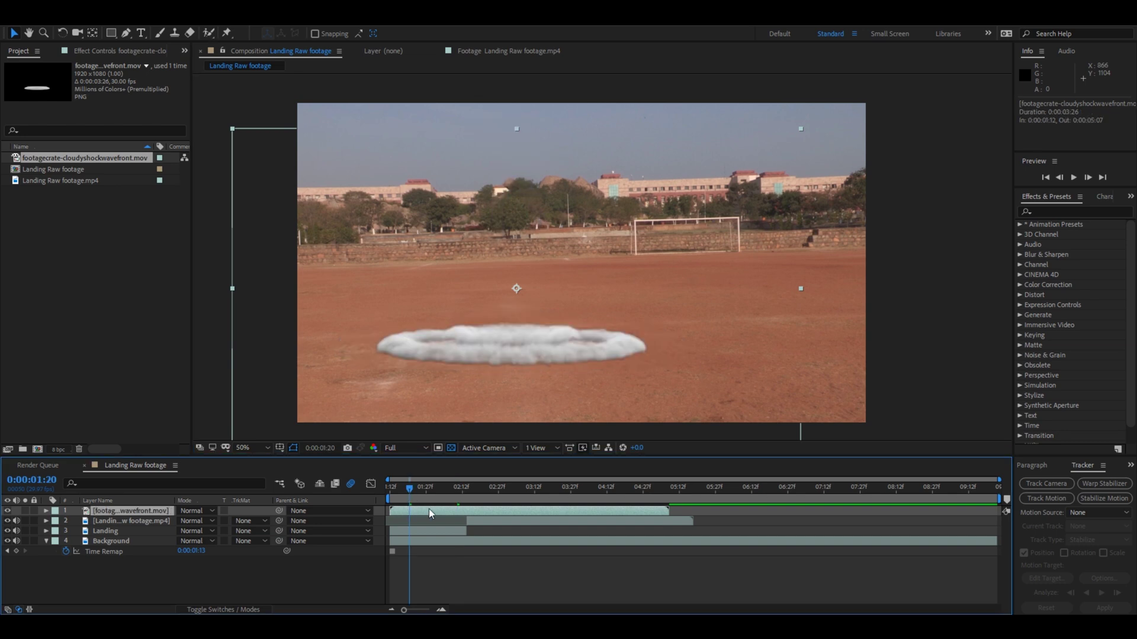
drag(429, 509, 481, 487)
click(465, 488)
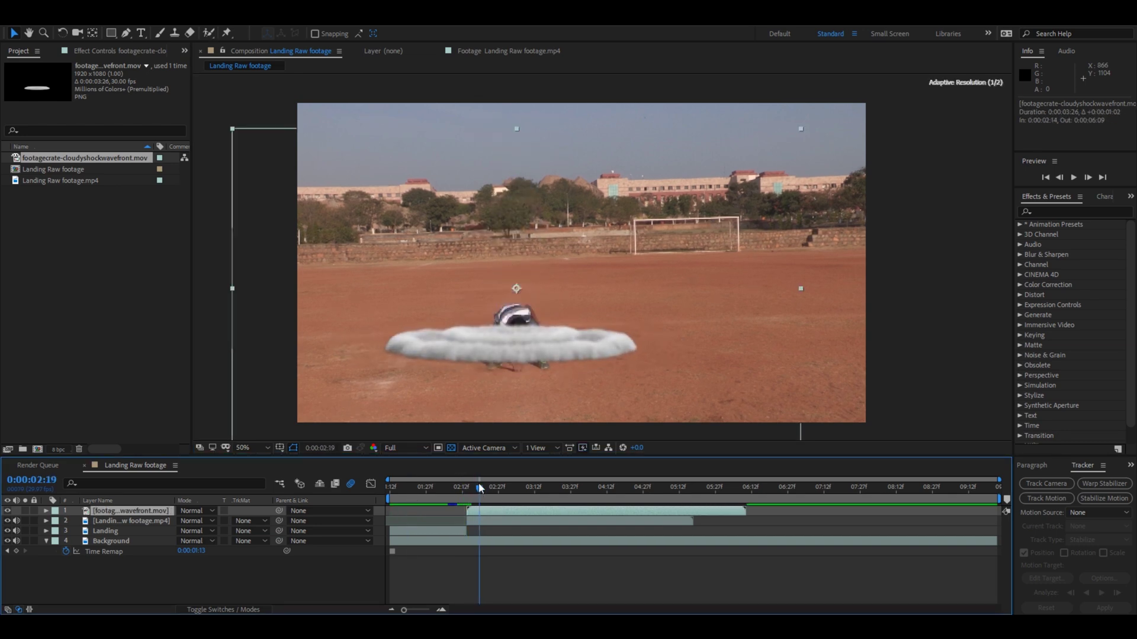
Scale the shockwave to 50% and place it under the person's feet.
drag(501, 407, 499, 406)
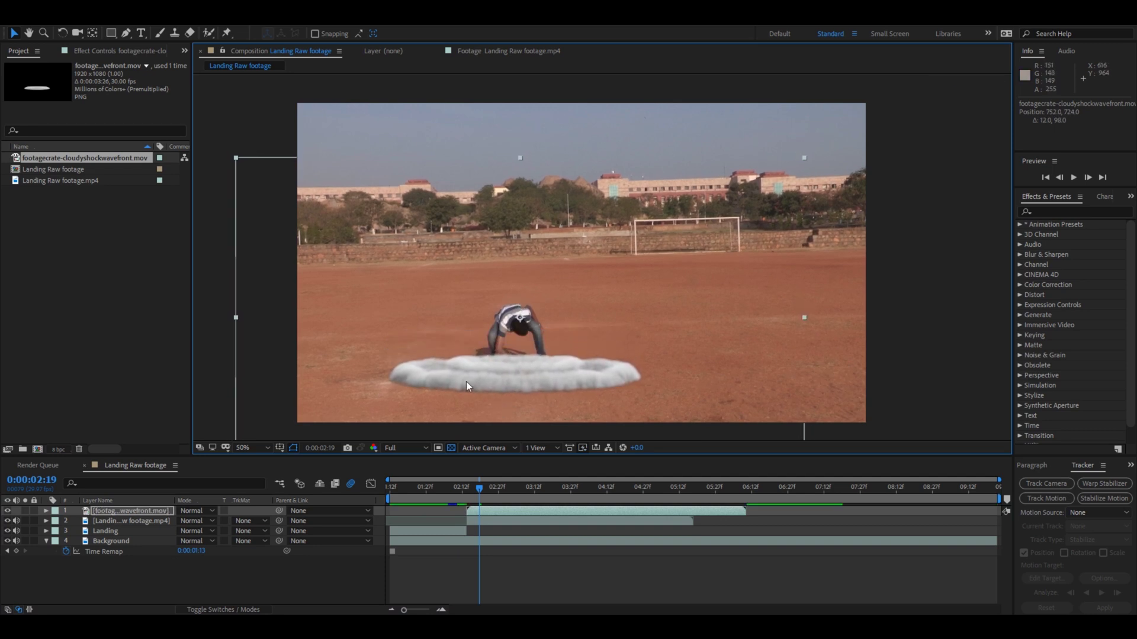
key(s)
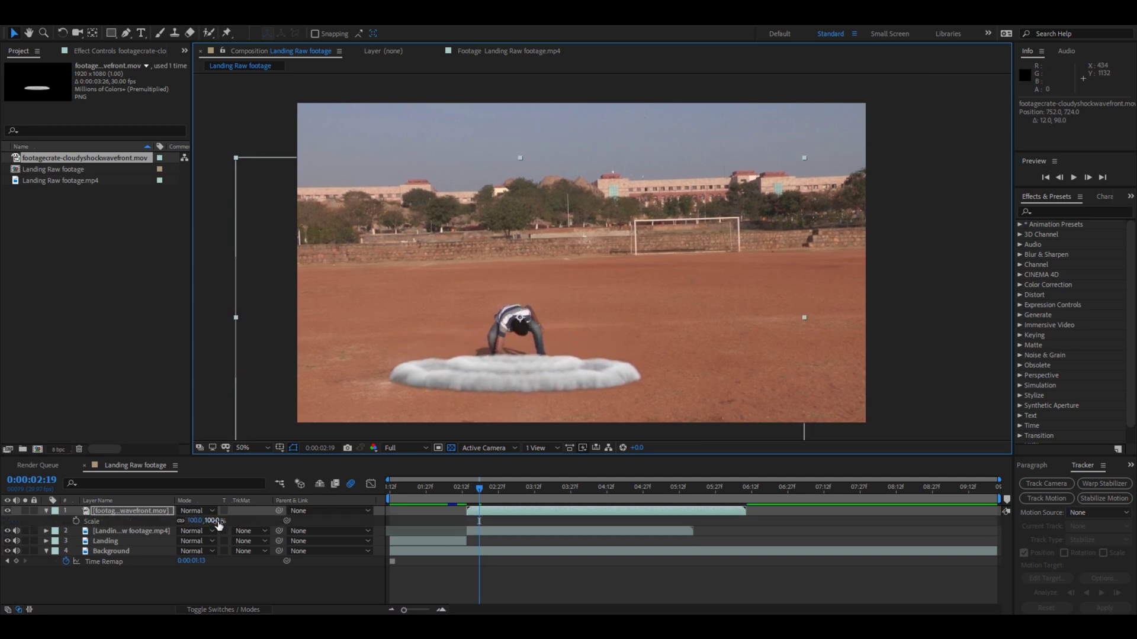
drag(218, 521, 193, 521)
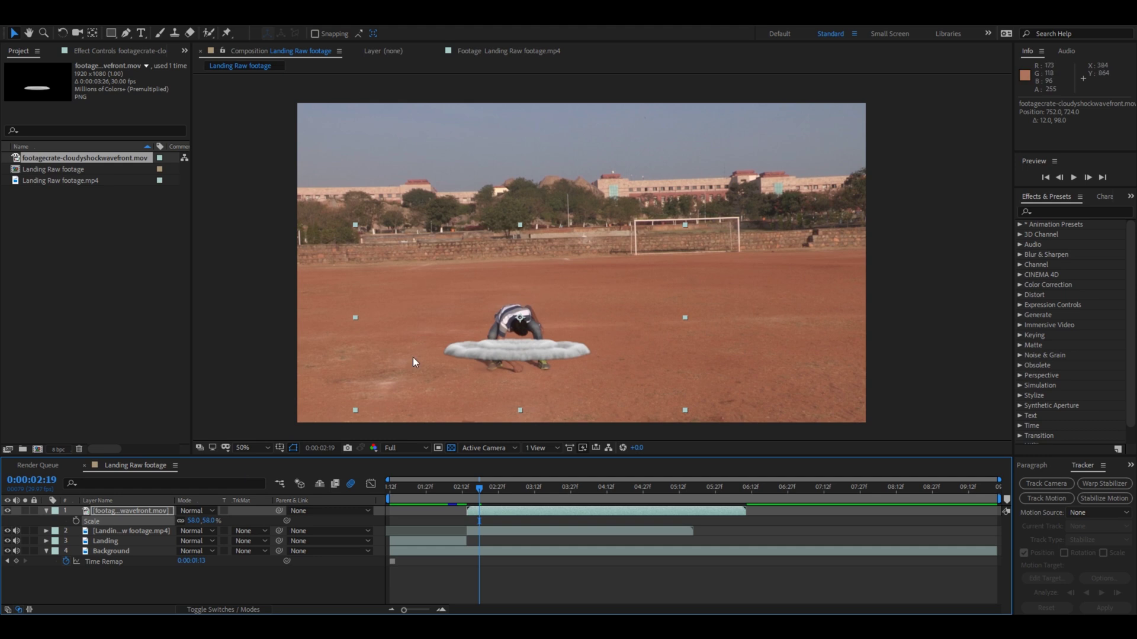
drag(502, 325, 505, 353)
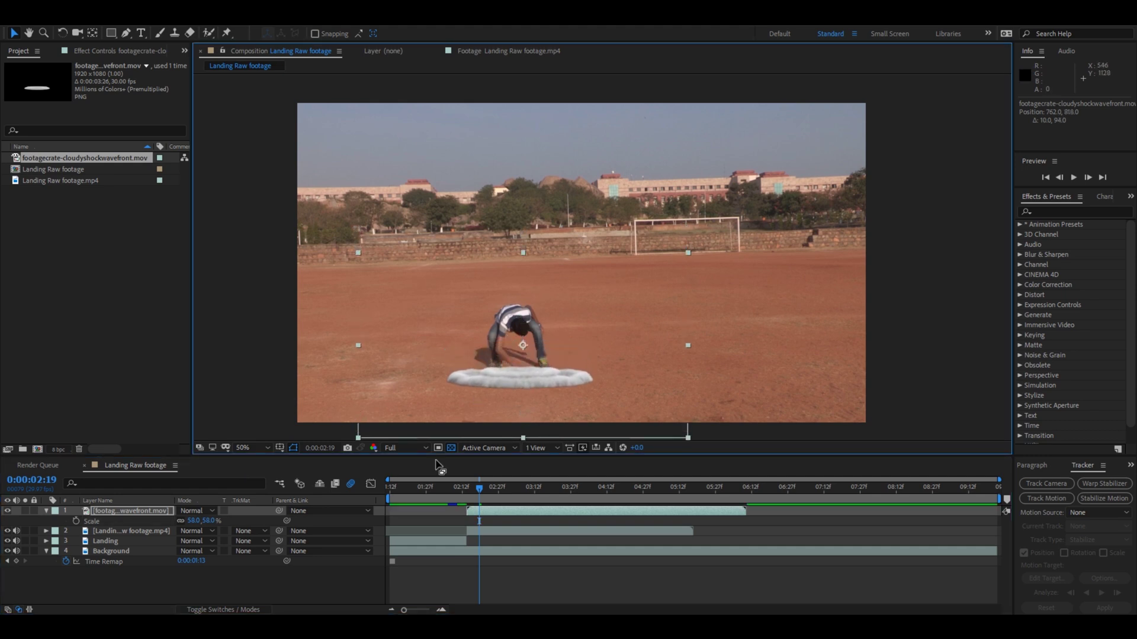
drag(212, 522, 194, 521)
Set the shockwave layer's Opacity to 60%.
key(t)
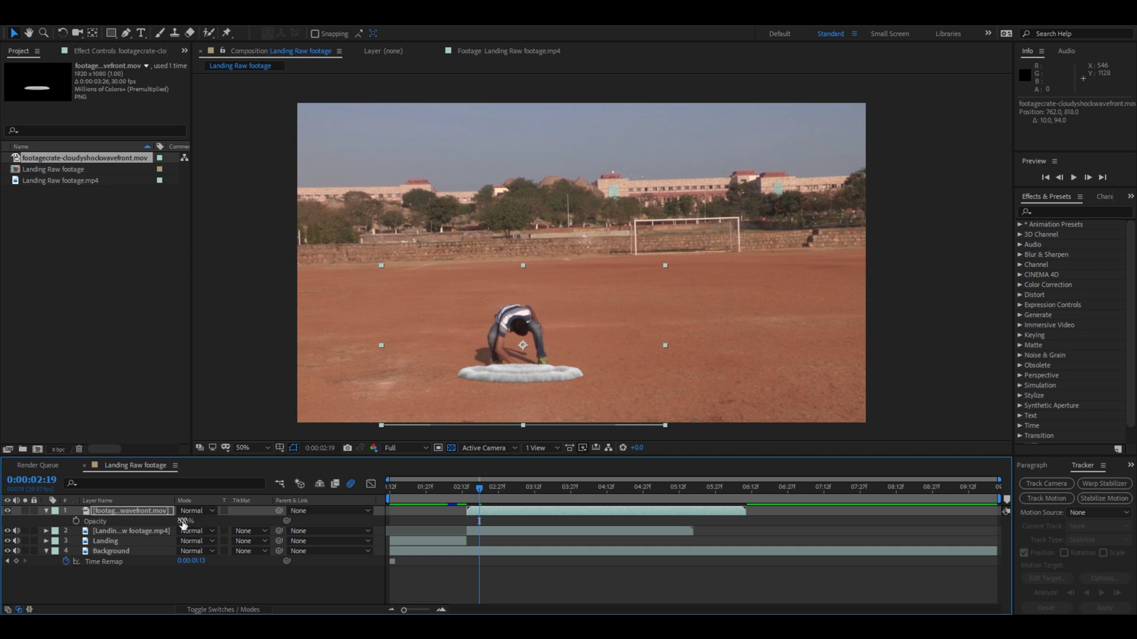
click(136, 519)
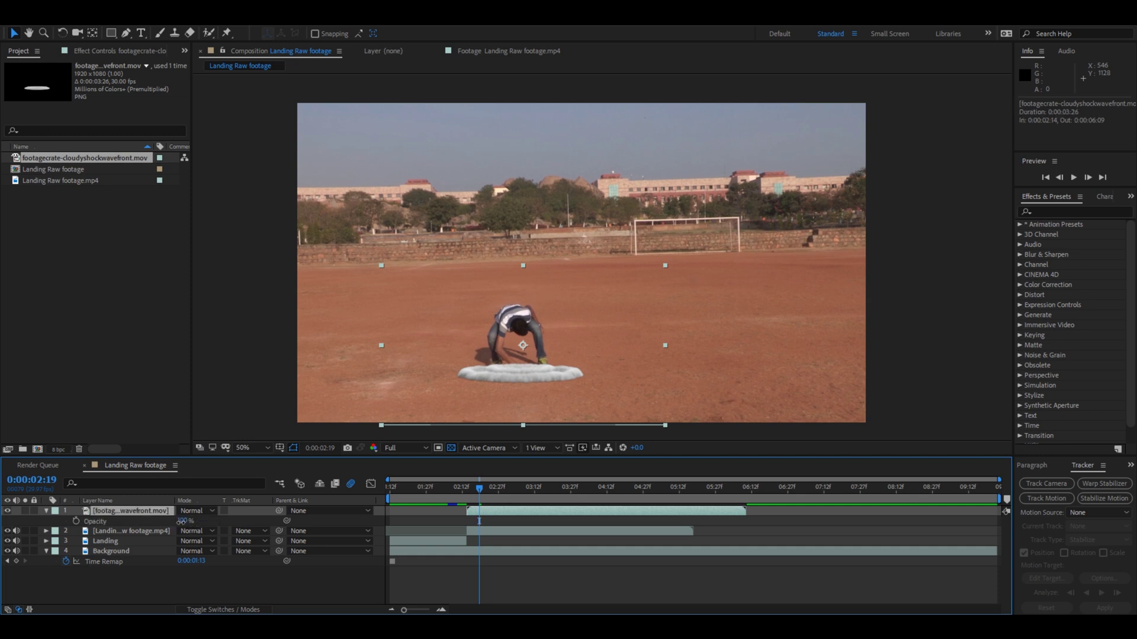
drag(180, 521, 166, 521)
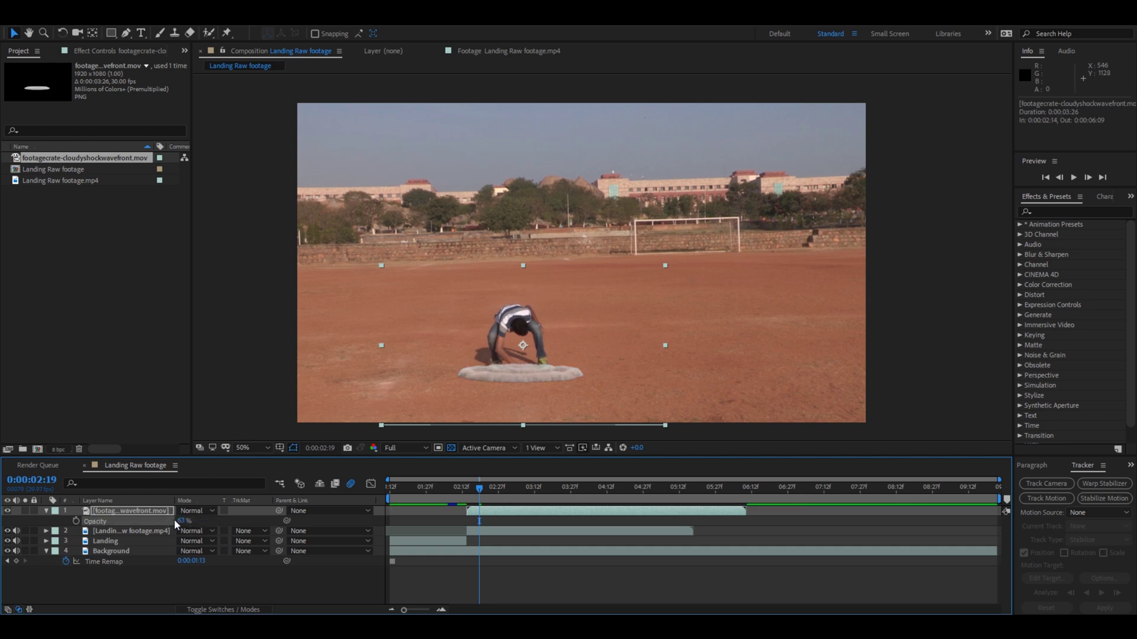
click(180, 521)
text(60)
Blend the shockwave in Overlay mode and preview the landing from 0:00:02:06.
click(189, 512)
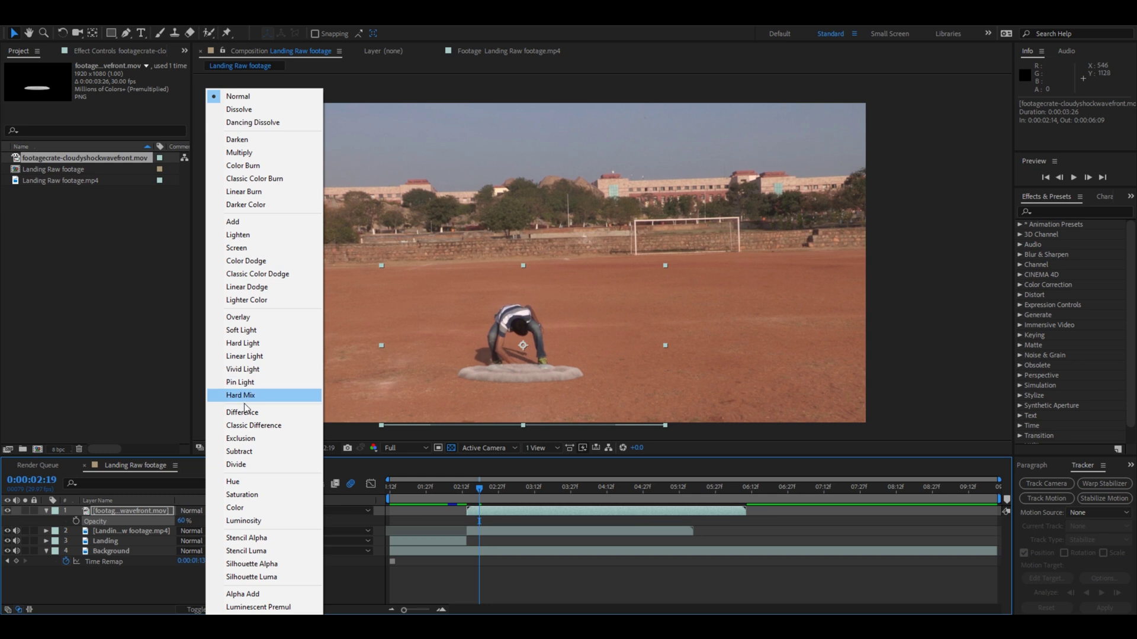
click(243, 317)
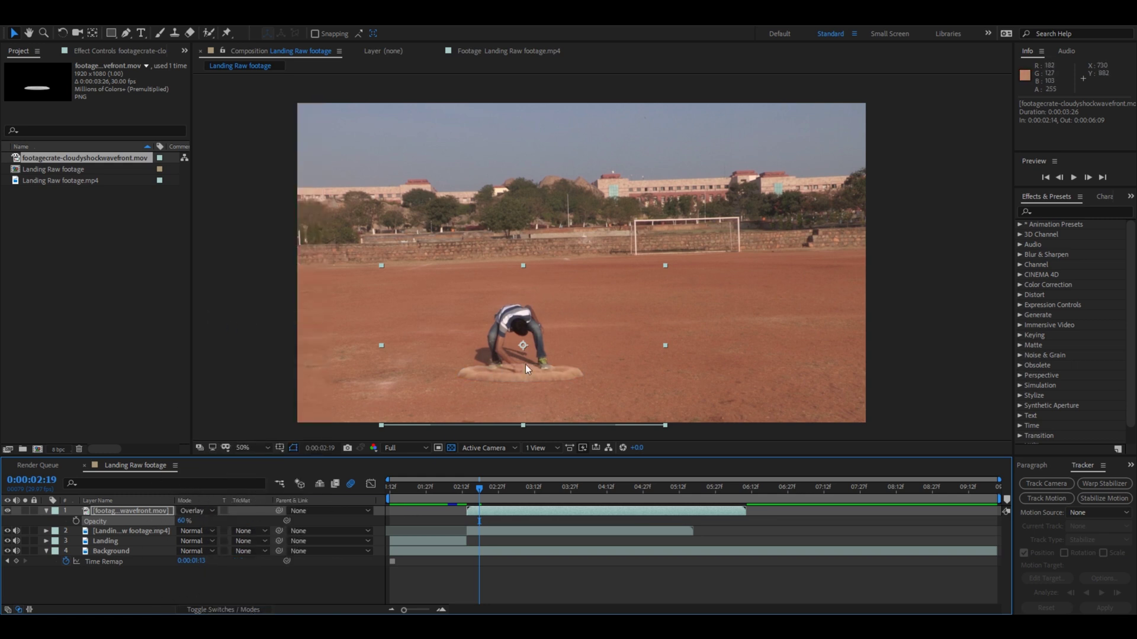
click(447, 498)
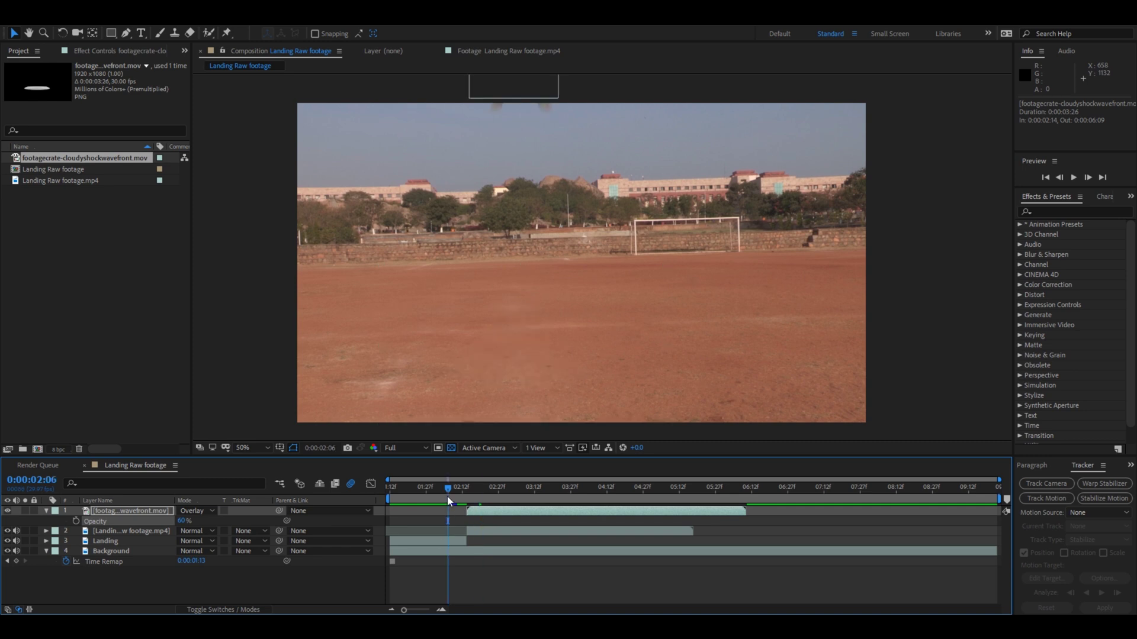
key(space)
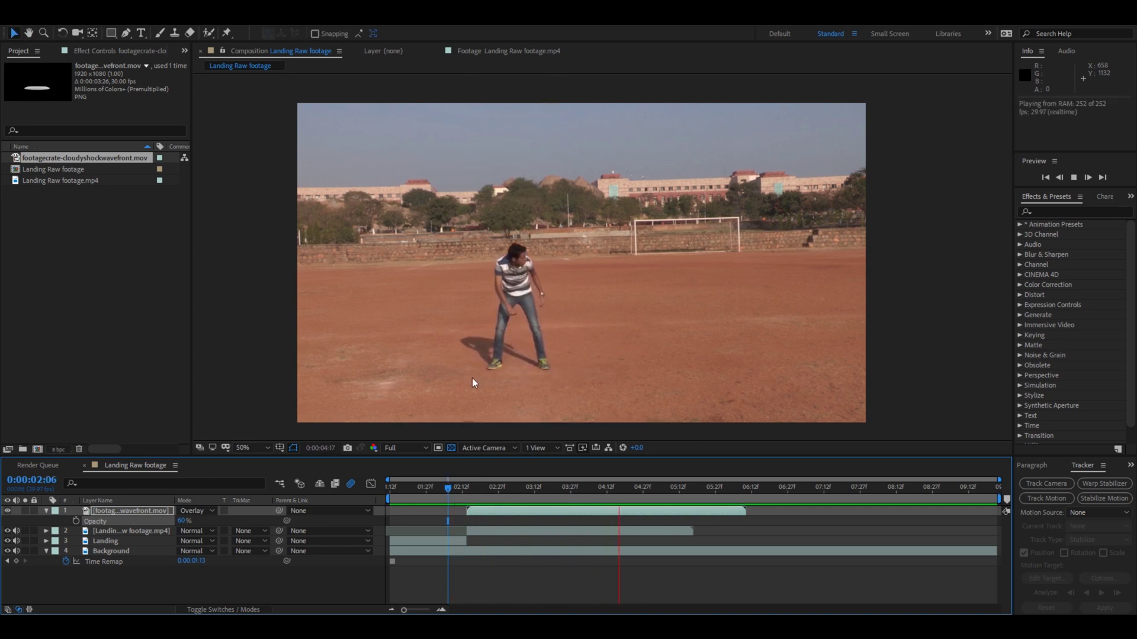
Shorten the work area to end near 6:06 and trim the composition to it.
click(441, 488)
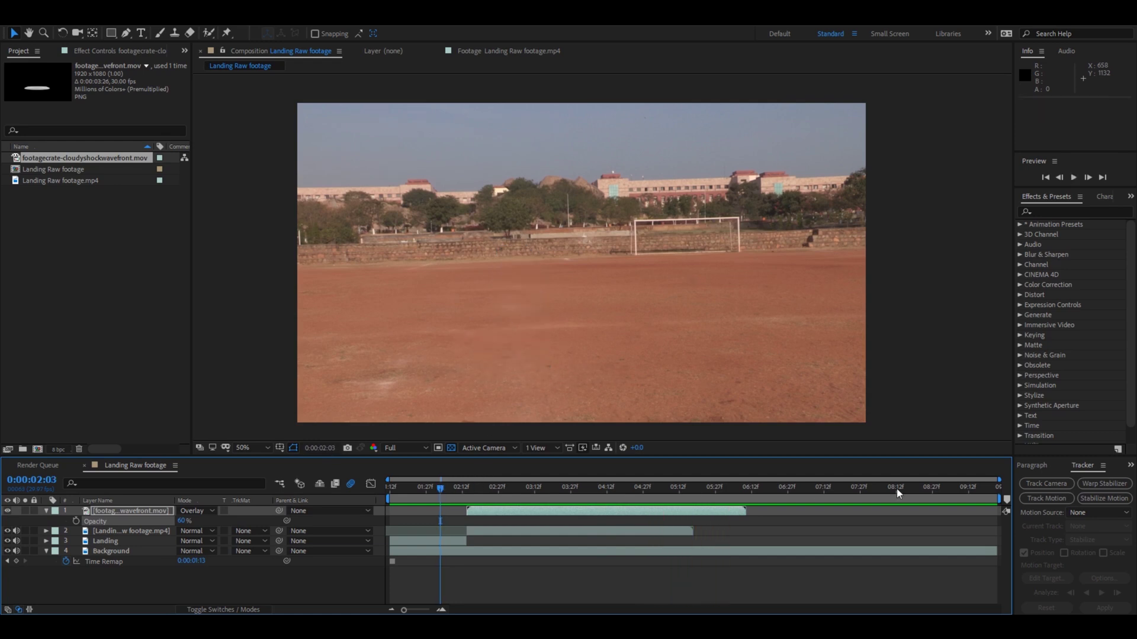
drag(1000, 499, 740, 499)
right_click(718, 500)
click(764, 535)
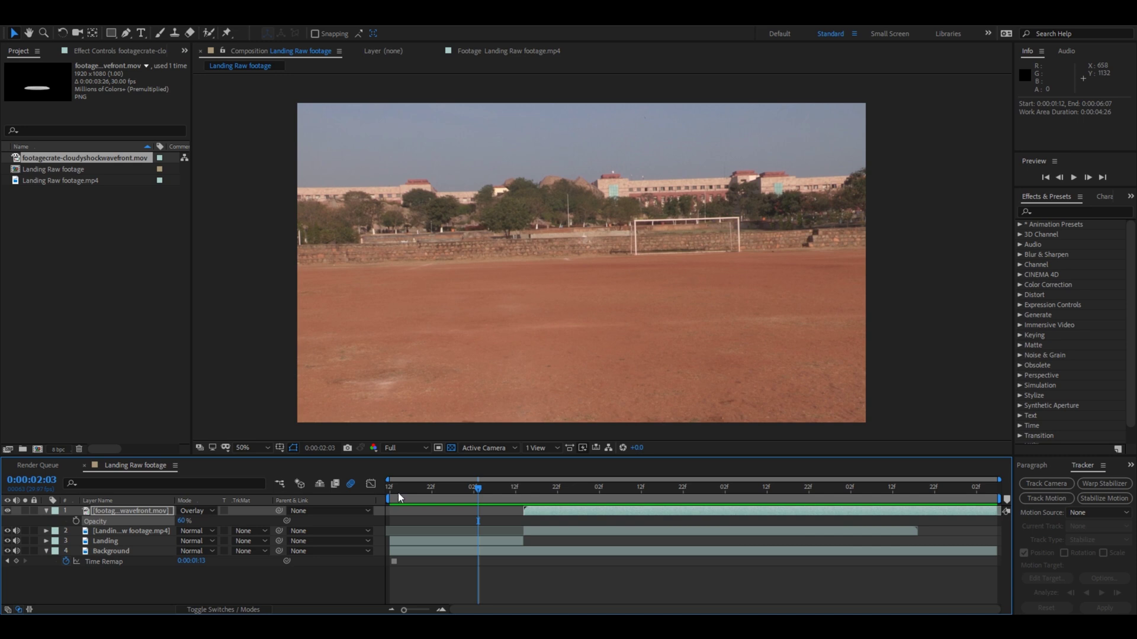
Preview the trimmed composition, scrub from the jump to the landing frame, and select all four layers.
key(space)
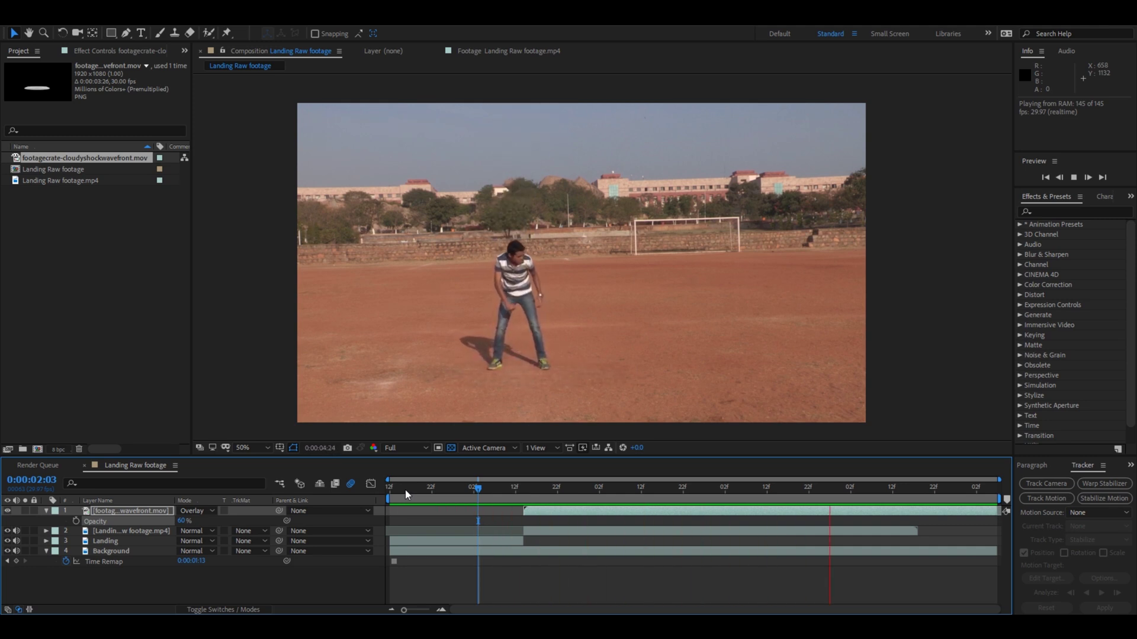
click(438, 490)
drag(438, 490, 507, 491)
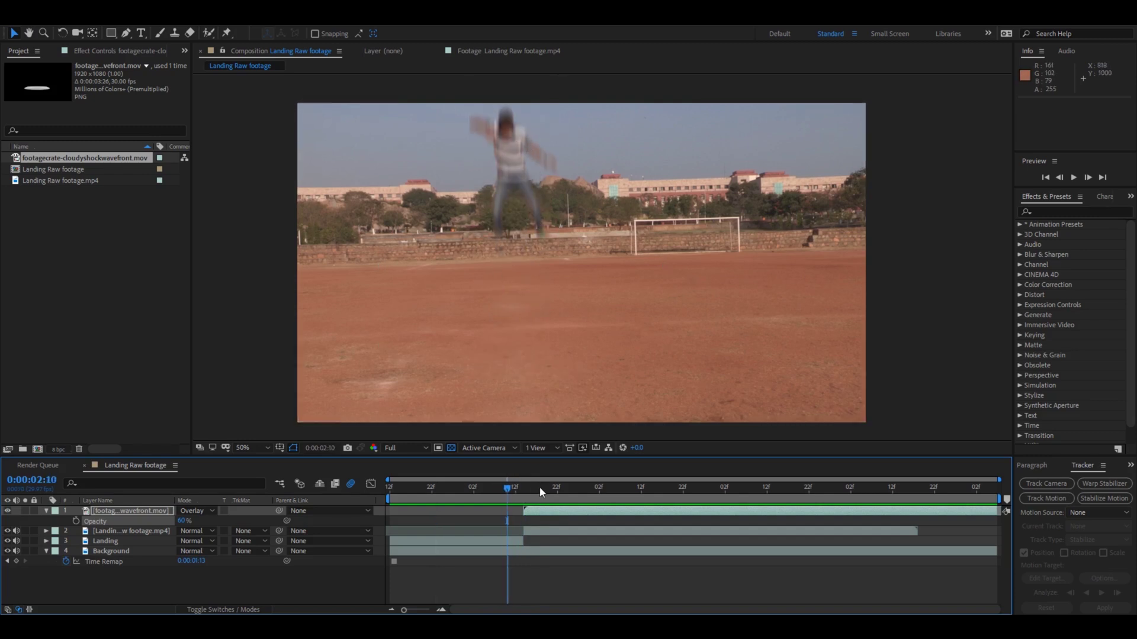
drag(512, 489, 600, 501)
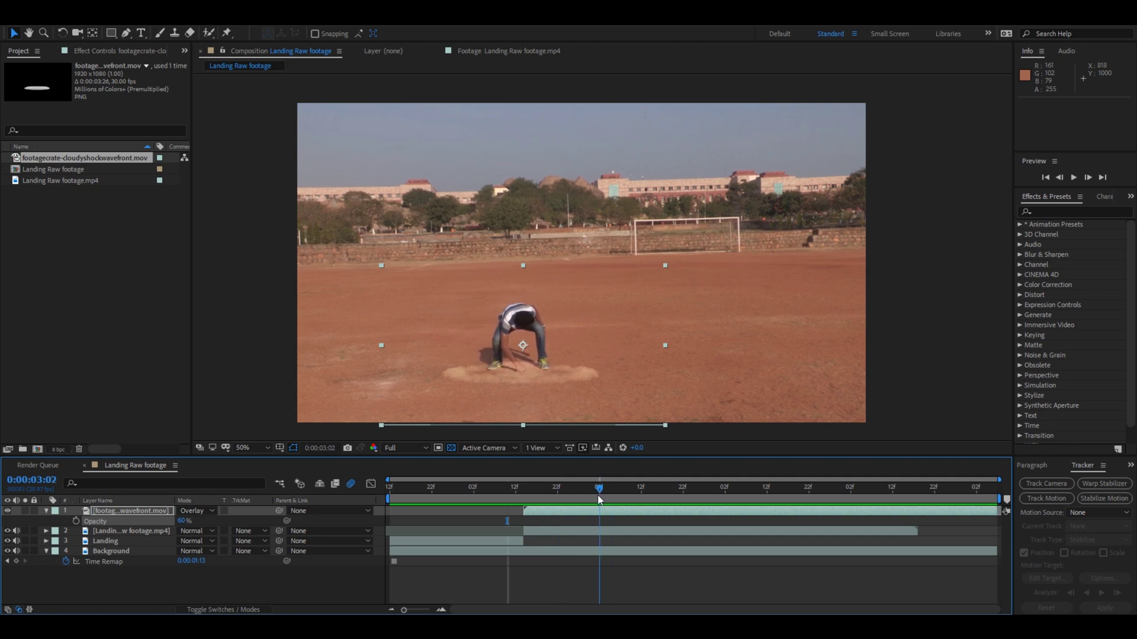
shift+click(115, 552)
Pre-compose the four layers, moving all attributes, into a new composition named SuperMan Landing.
right_click(116, 552)
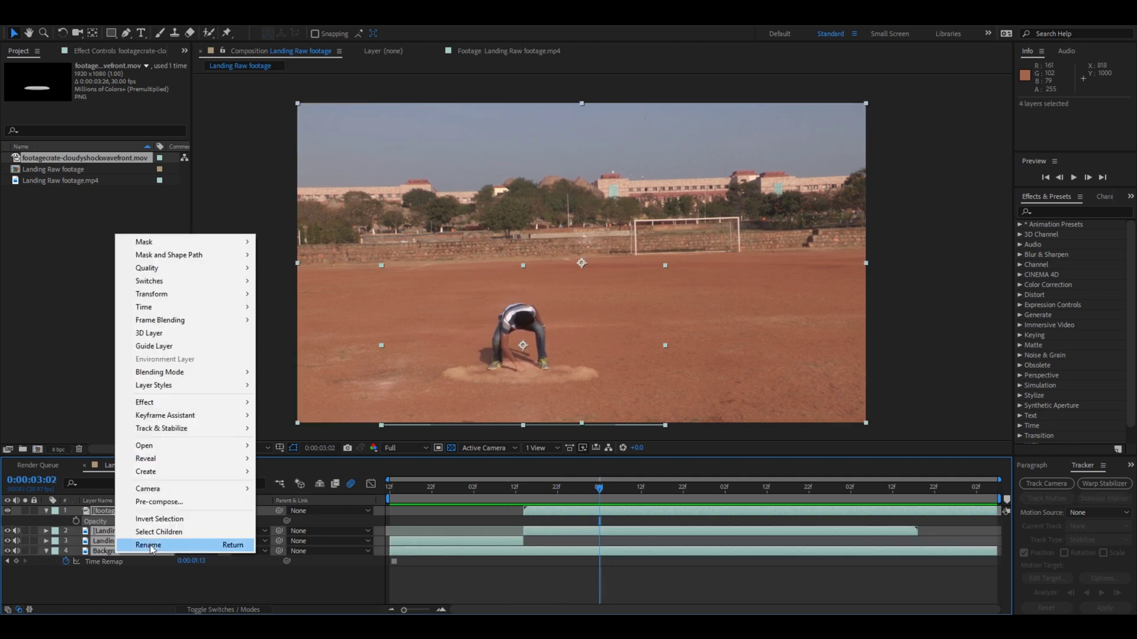
click(158, 503)
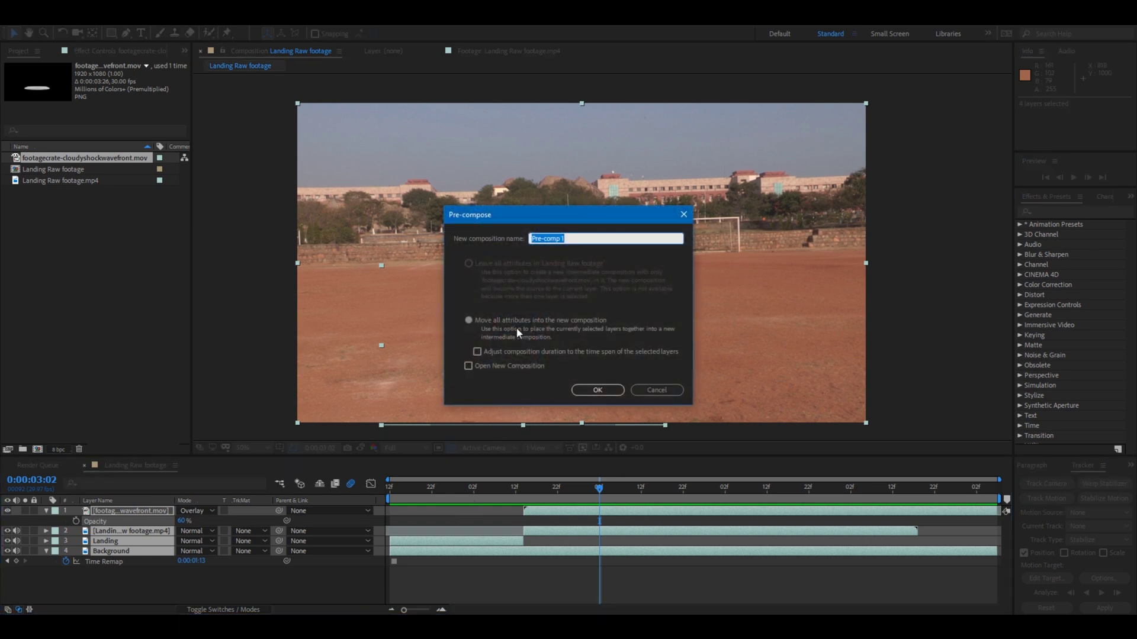
click(468, 321)
double_click(557, 238)
text(SuperMan Landing)
key(Return)
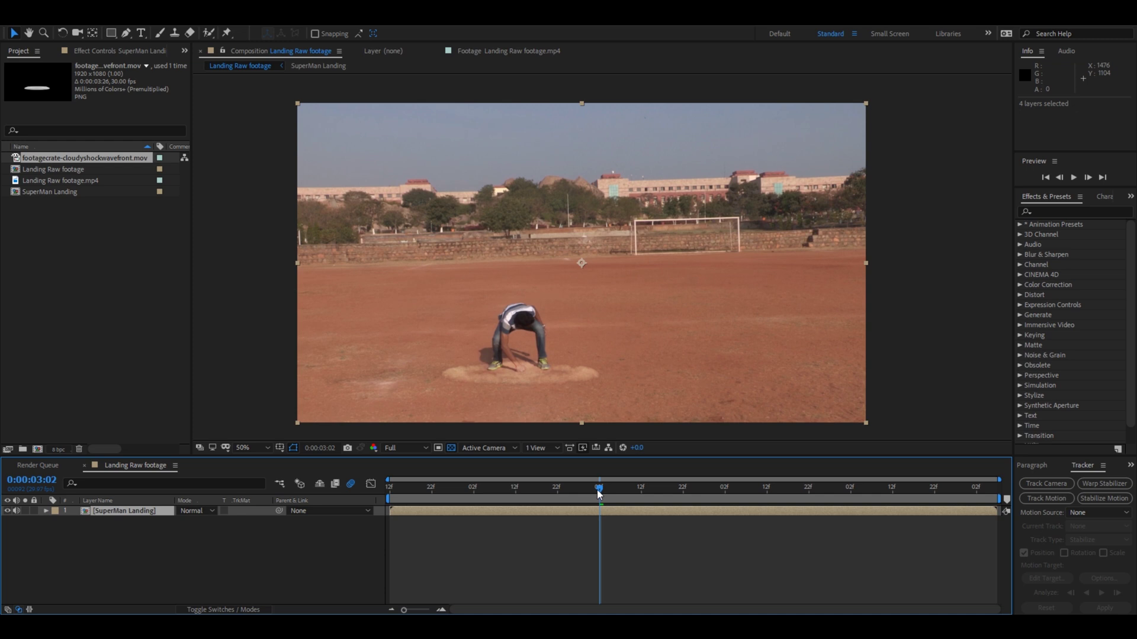
drag(598, 493, 520, 496)
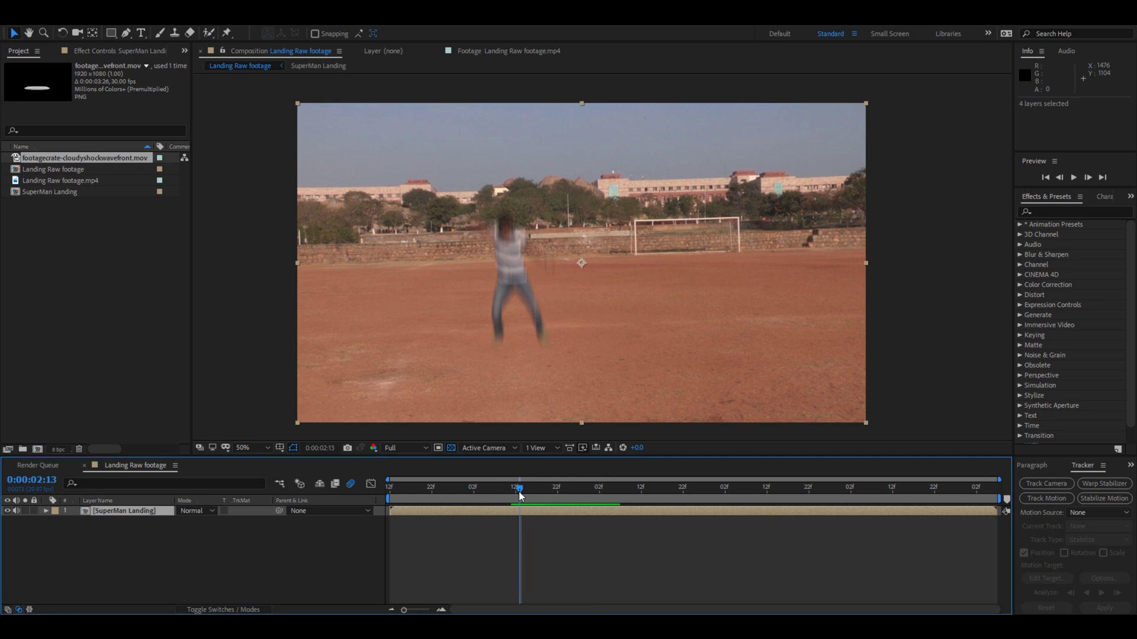
Add a Position keyframe to the SuperMan Landing layer at 0:00:02:14, then move to the crouched landing frame.
key(Page_Down)
click(525, 512)
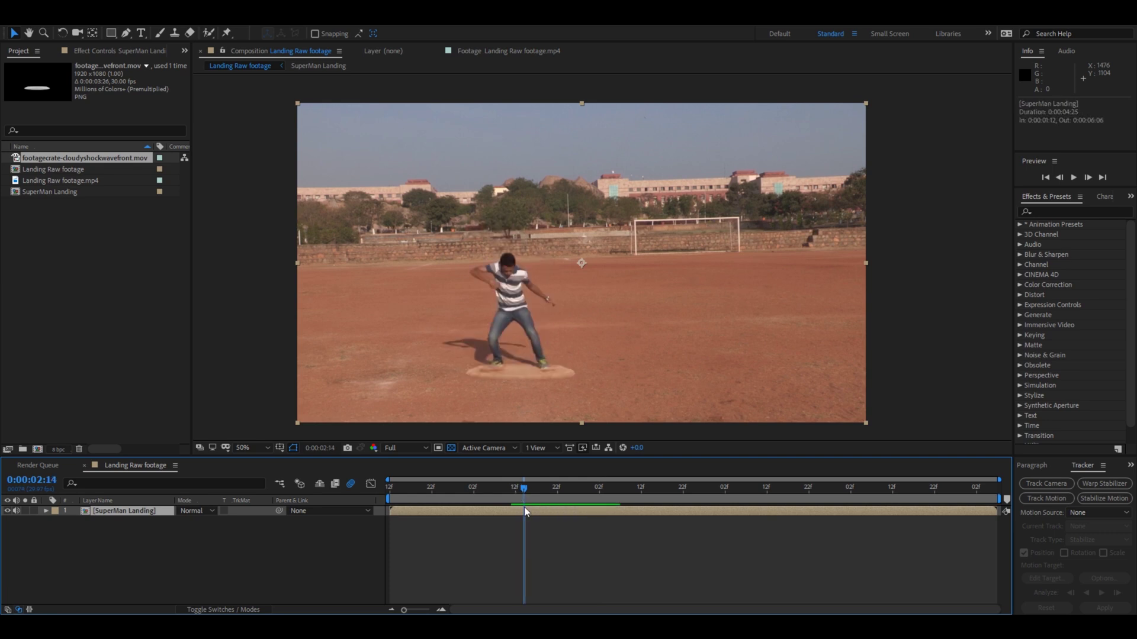
key(p)
click(75, 520)
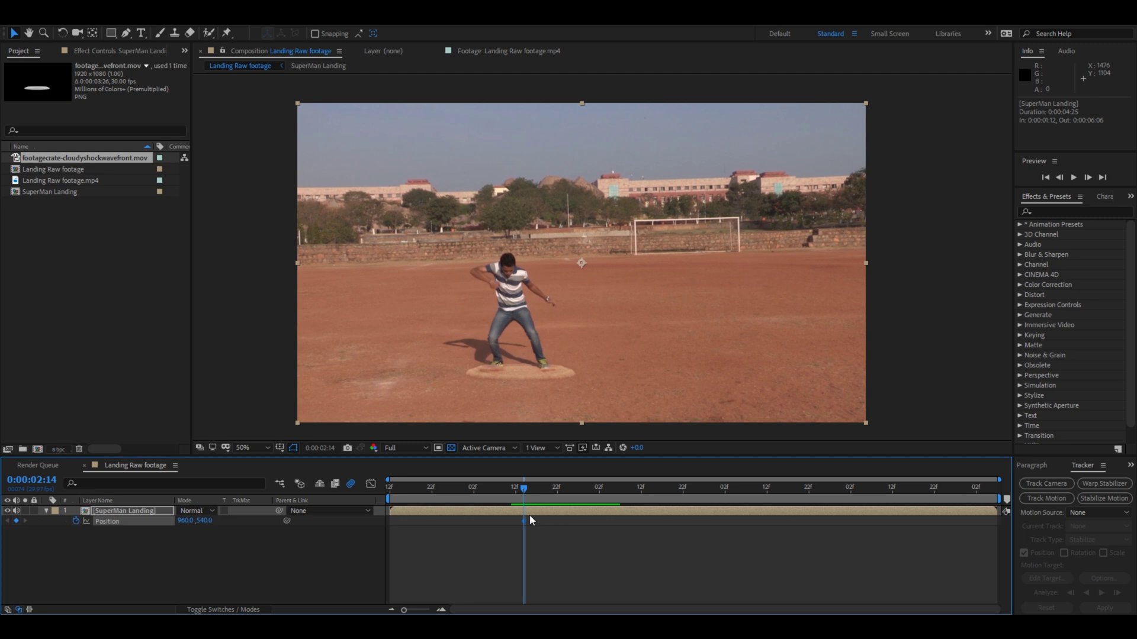
drag(525, 491, 579, 494)
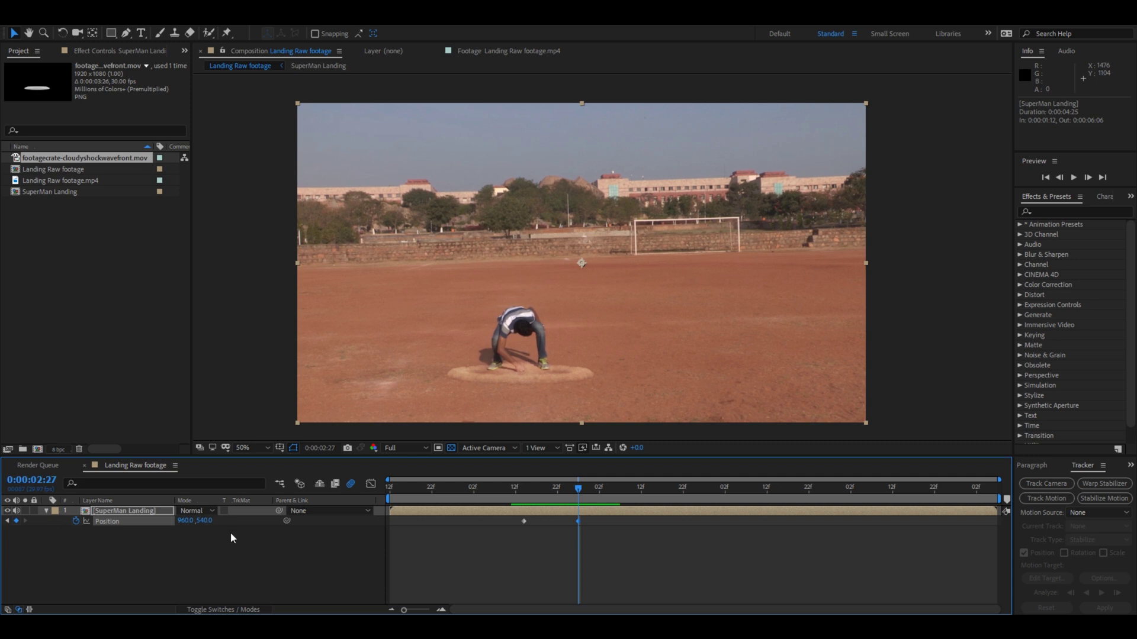
Apply a jagged Wiggler shake, frequency 10 and magnitude 10, to both Position keyframes.
click(216, 27)
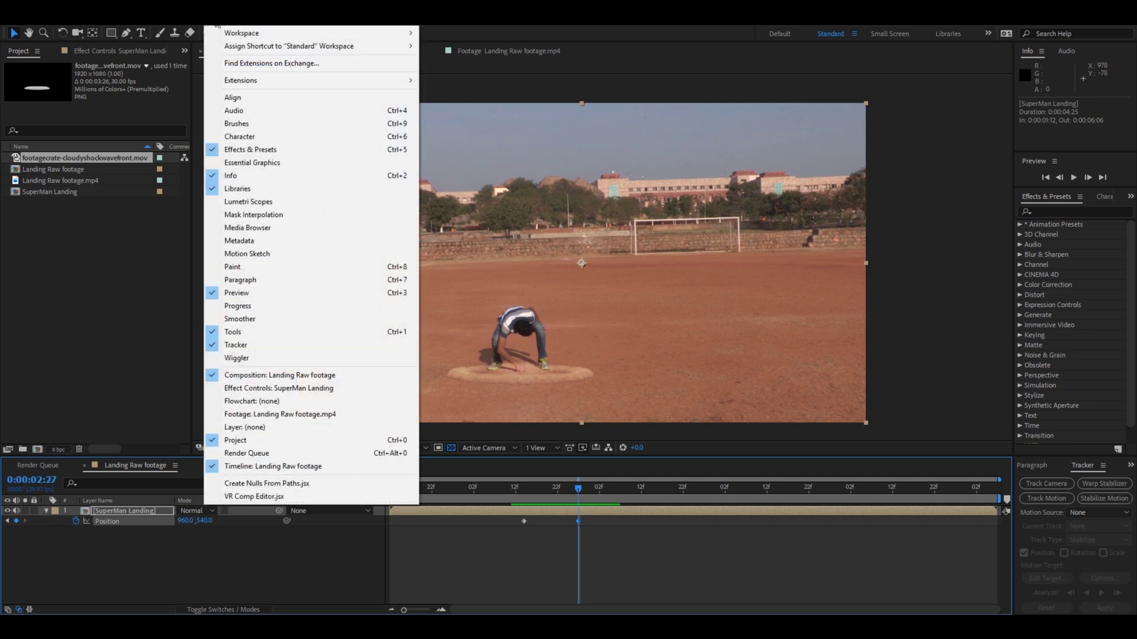
click(235, 362)
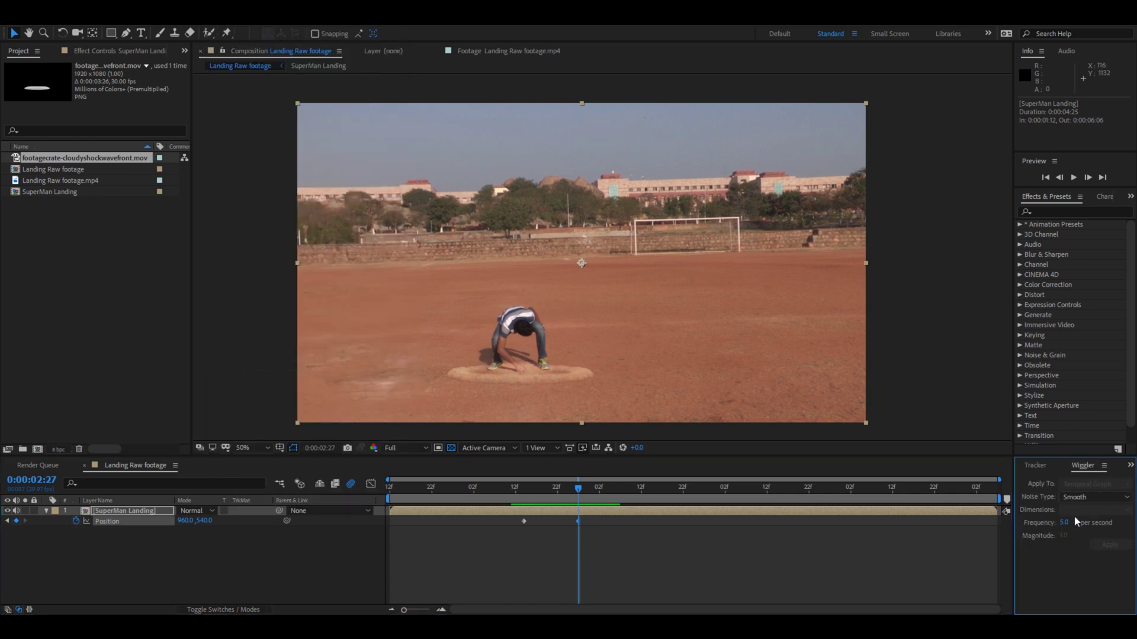
click(524, 521)
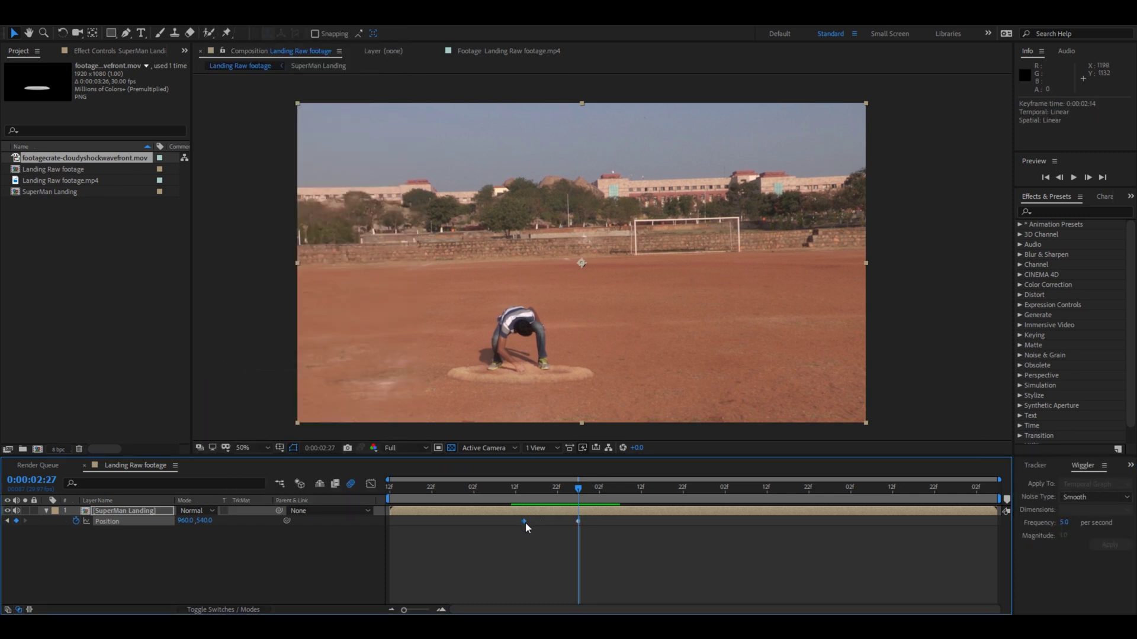
shift+click(579, 521)
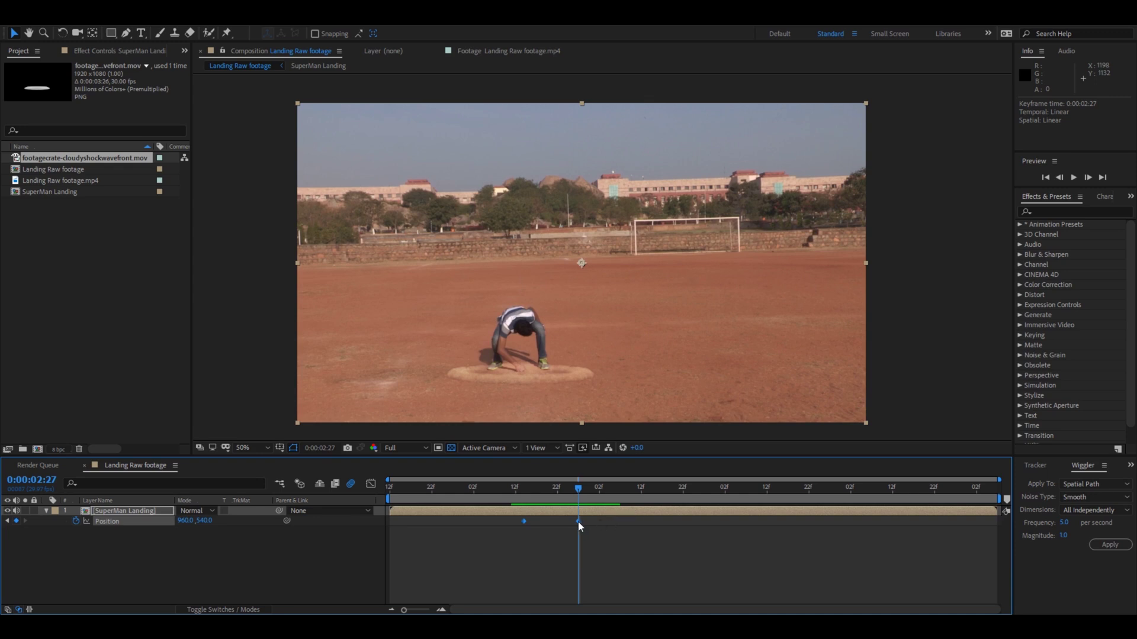
click(1073, 497)
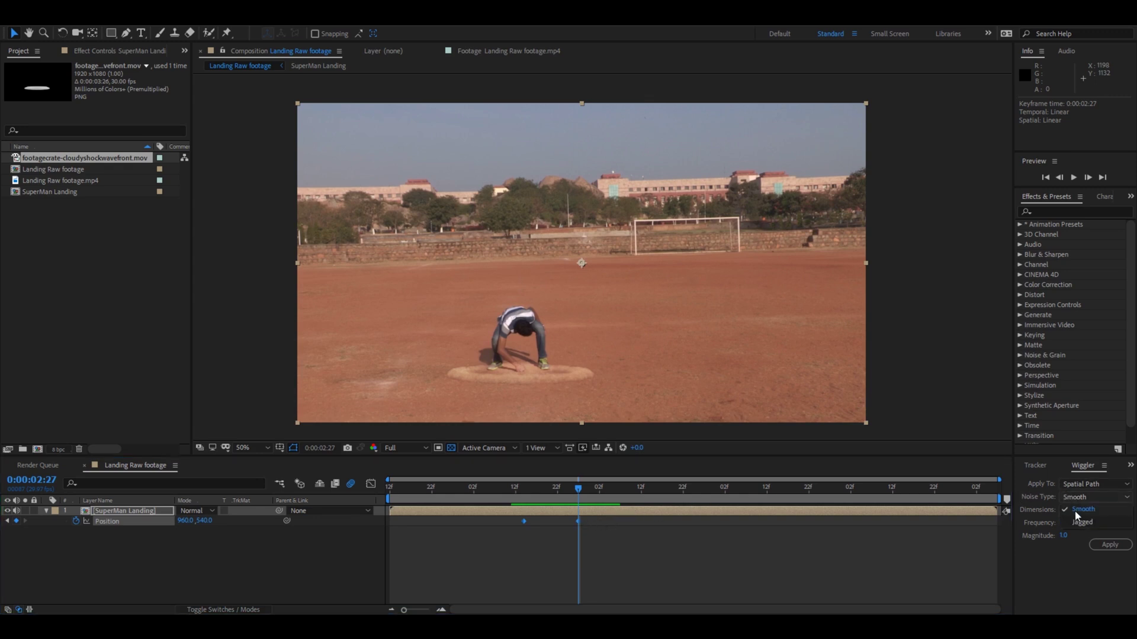
click(1078, 509)
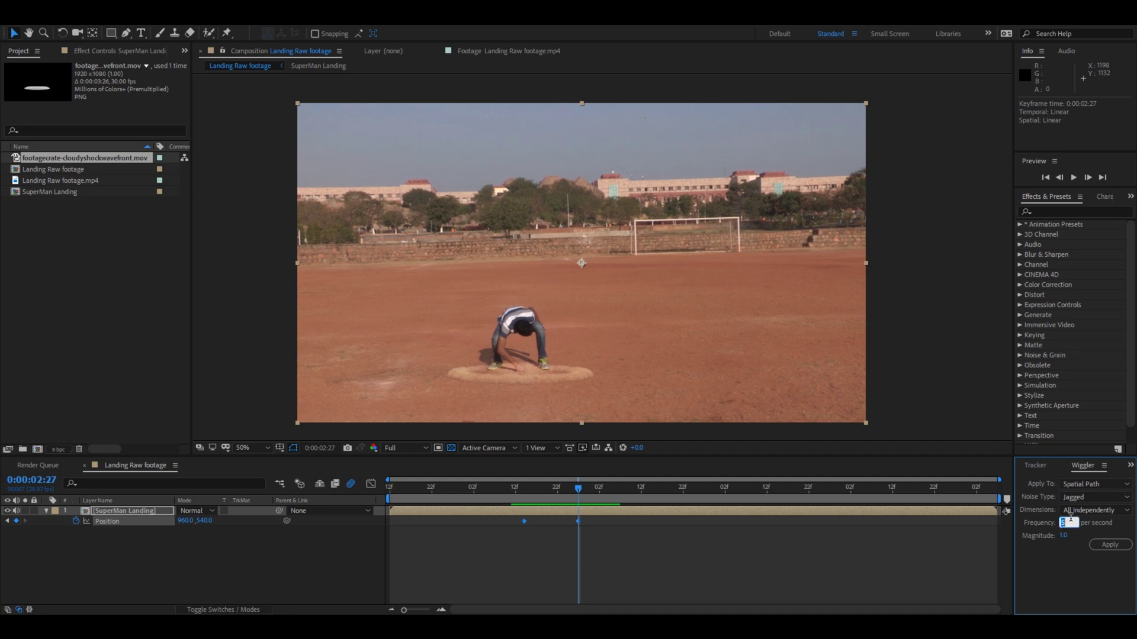
click(1070, 519)
text(10)
key(Tab)
text(10)
click(1109, 541)
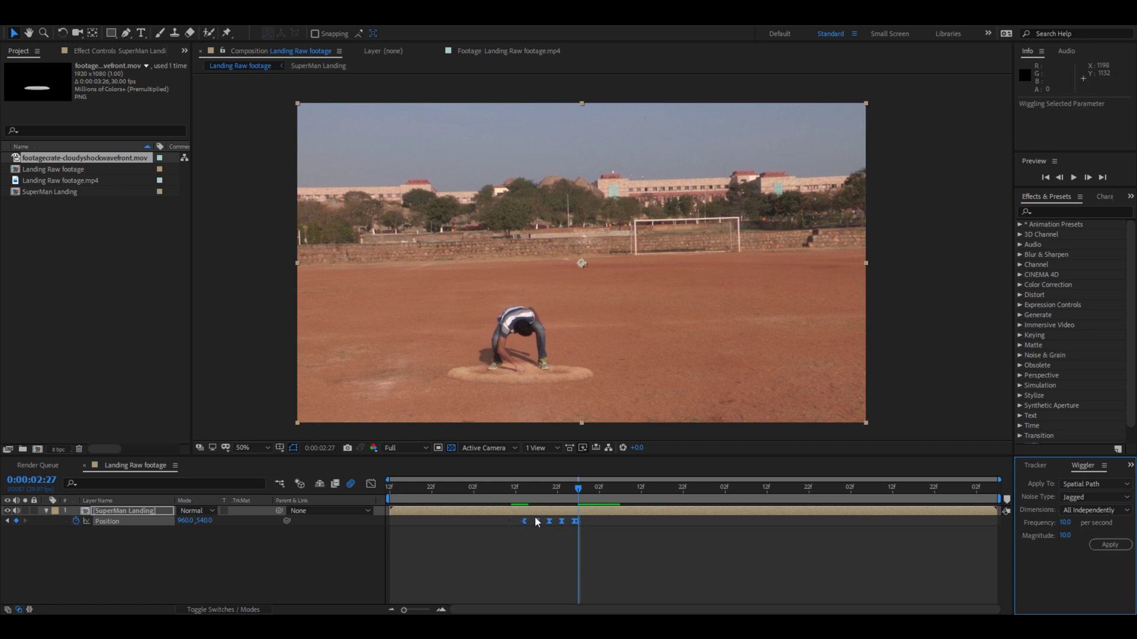
Set the SuperMan Landing layer's Scale to 105% at 0:00:02:12.
click(514, 489)
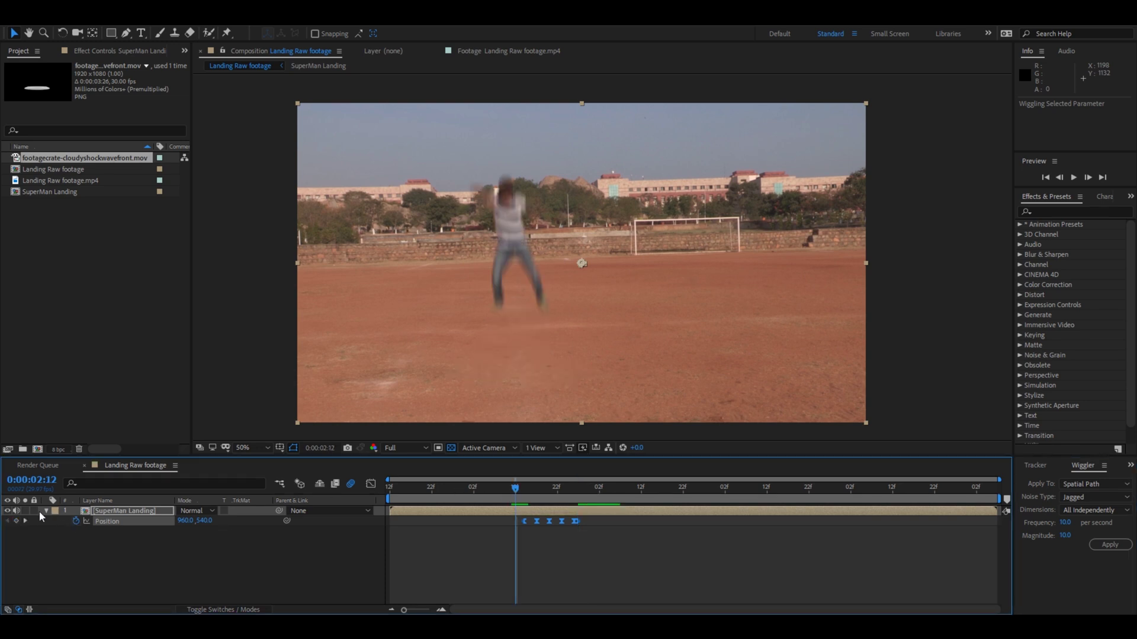
click(104, 510)
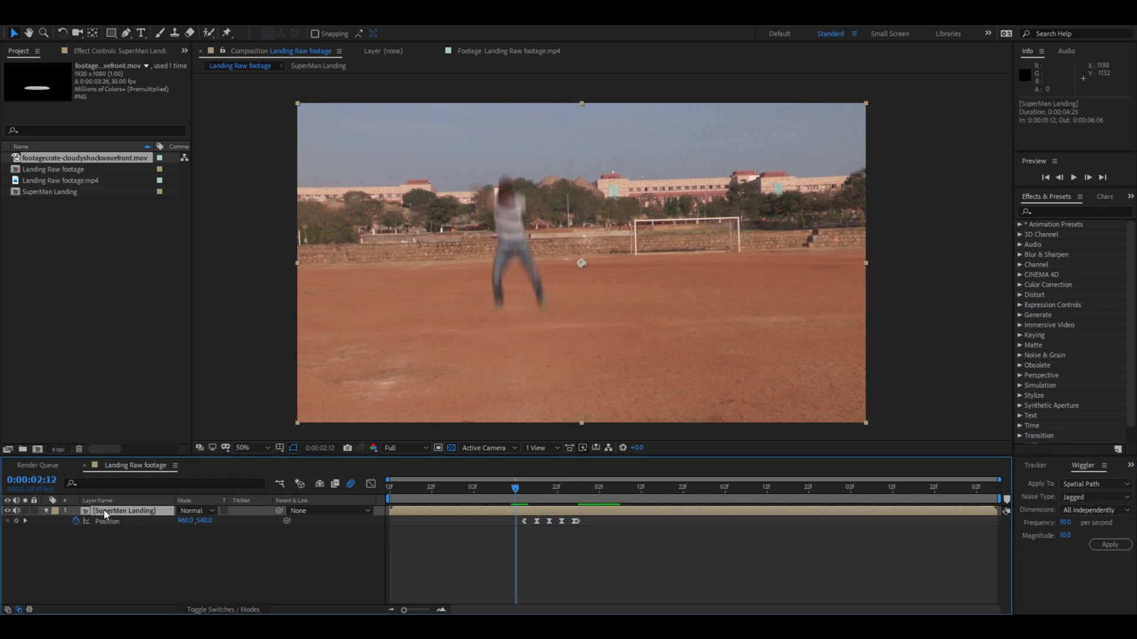
key(s)
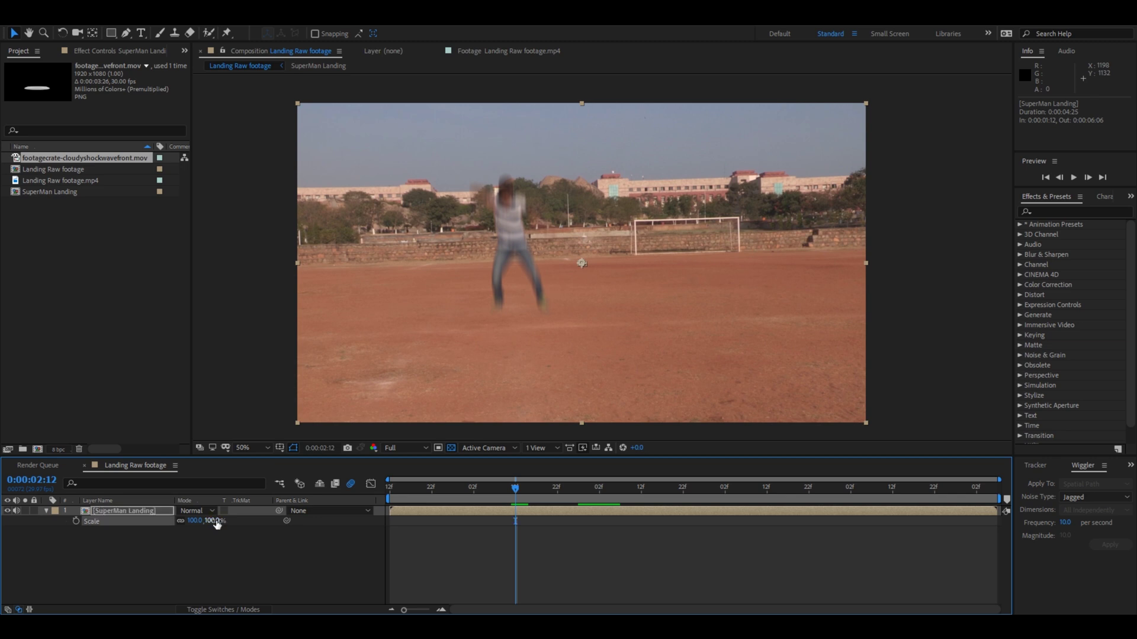
click(214, 521)
text(105)
key(Return)
Turn viewer refreshing back on, deselect the layer and return to 1:12.
key(Caps_Lock)
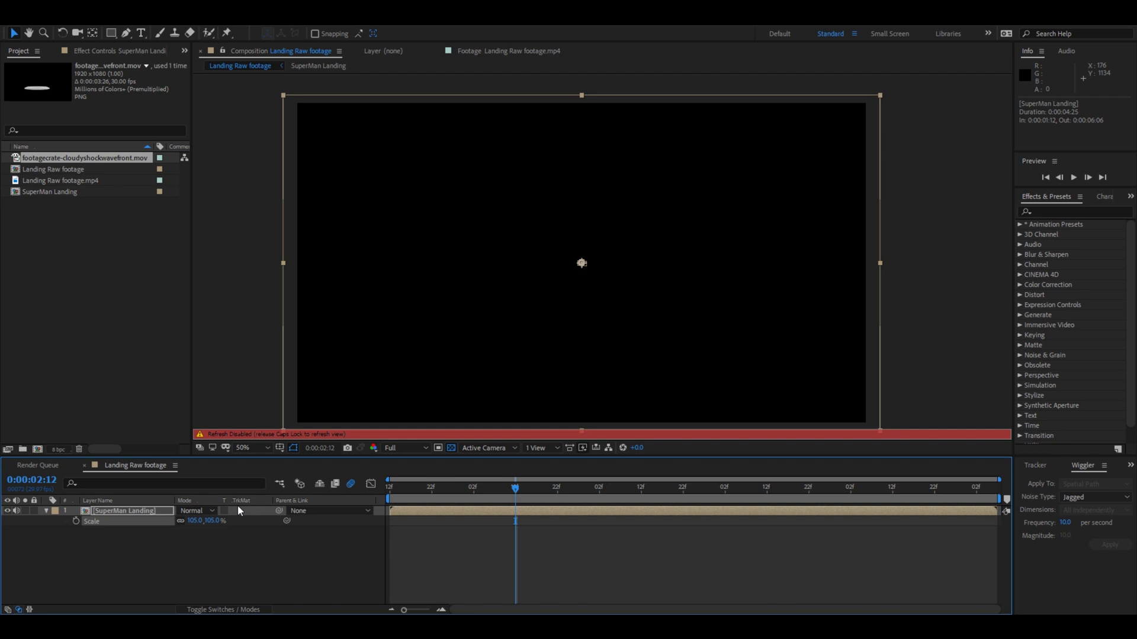
key(Tab)
key(Caps_Lock)
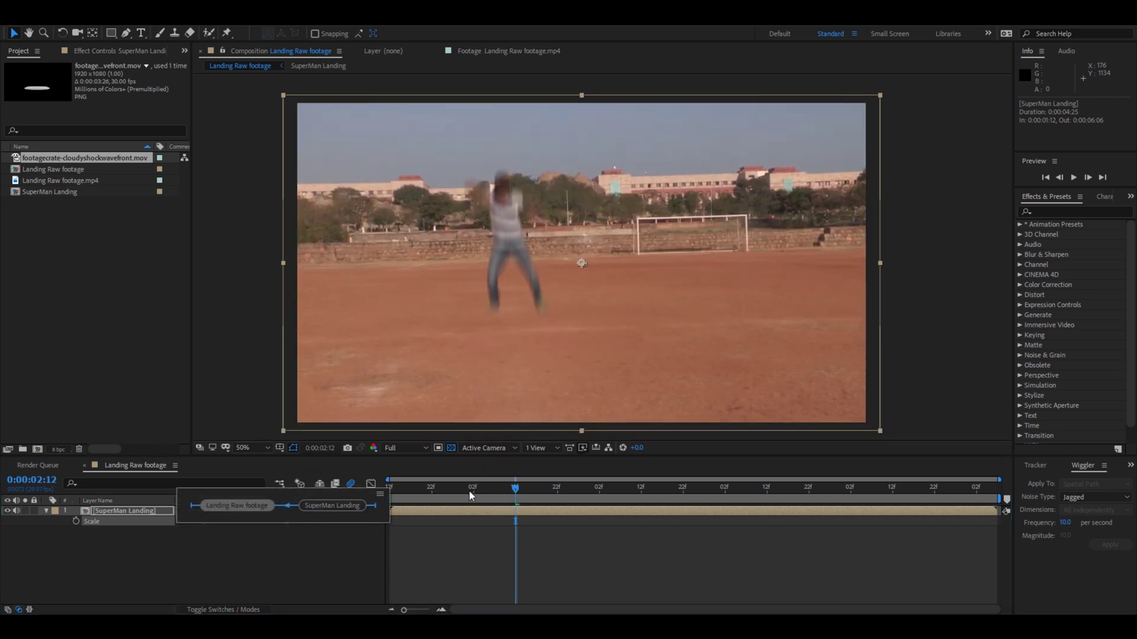
click(469, 492)
click(257, 314)
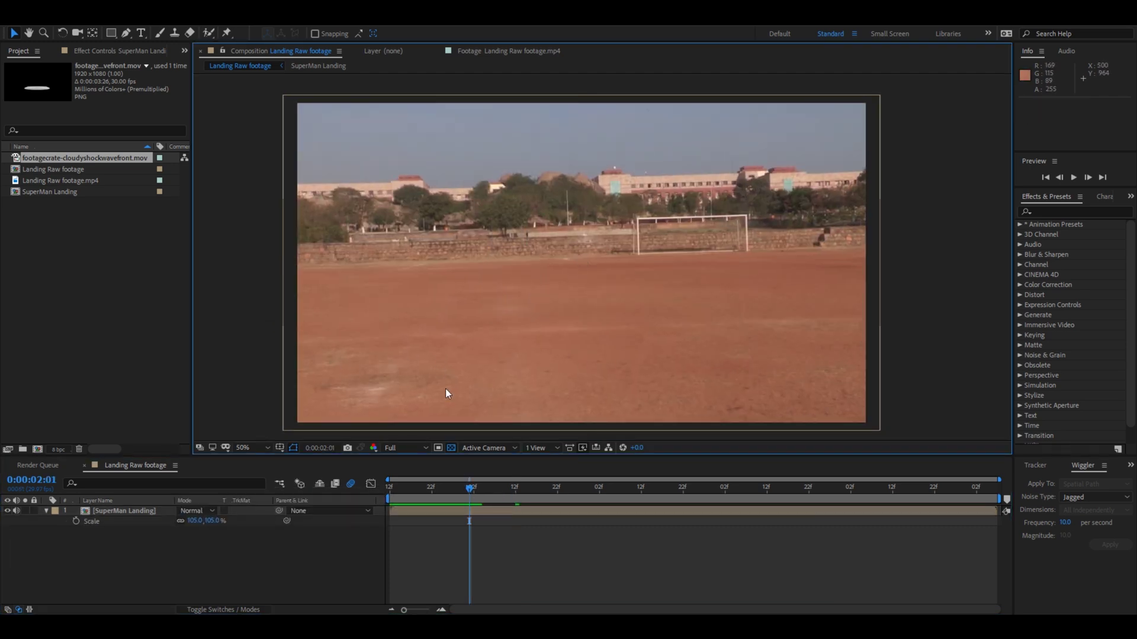
click(395, 483)
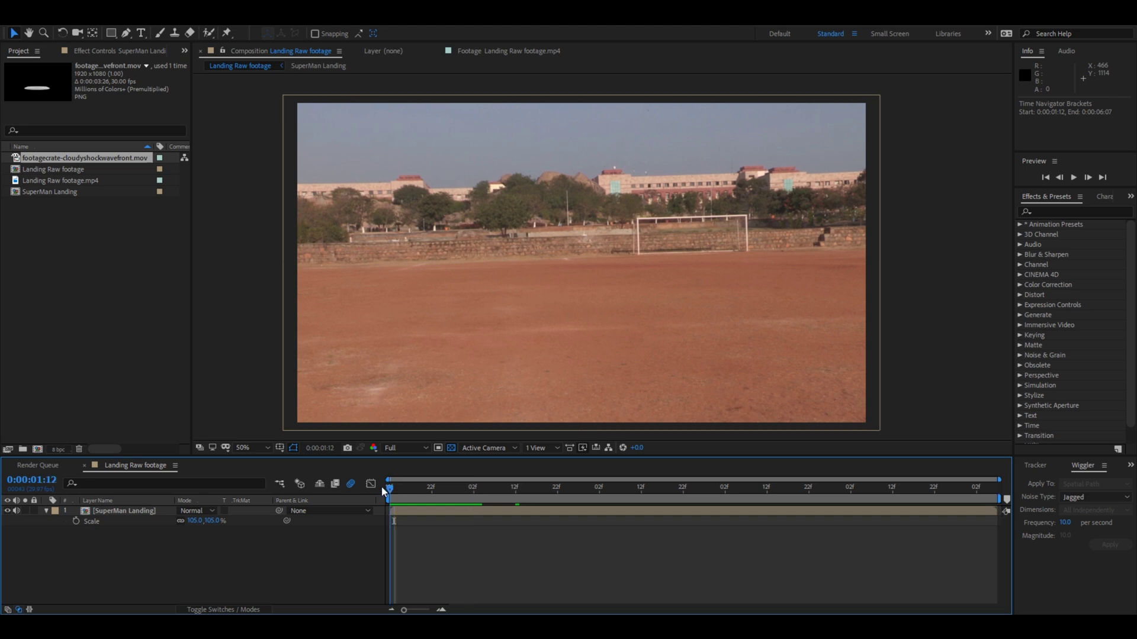
key(space)
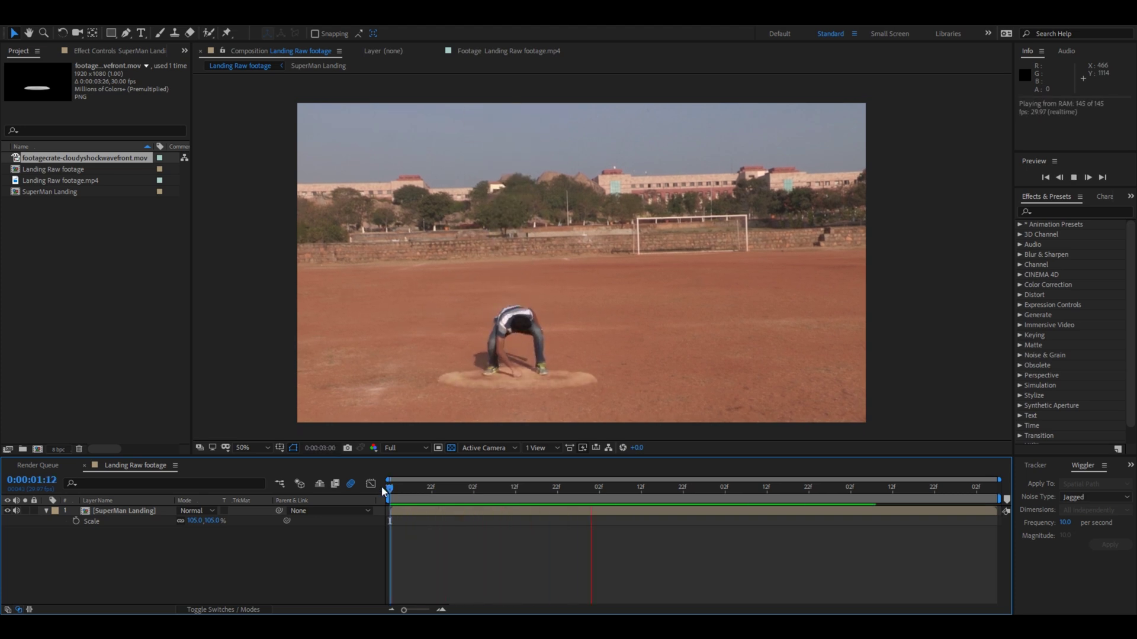
drag(383, 489, 478, 491)
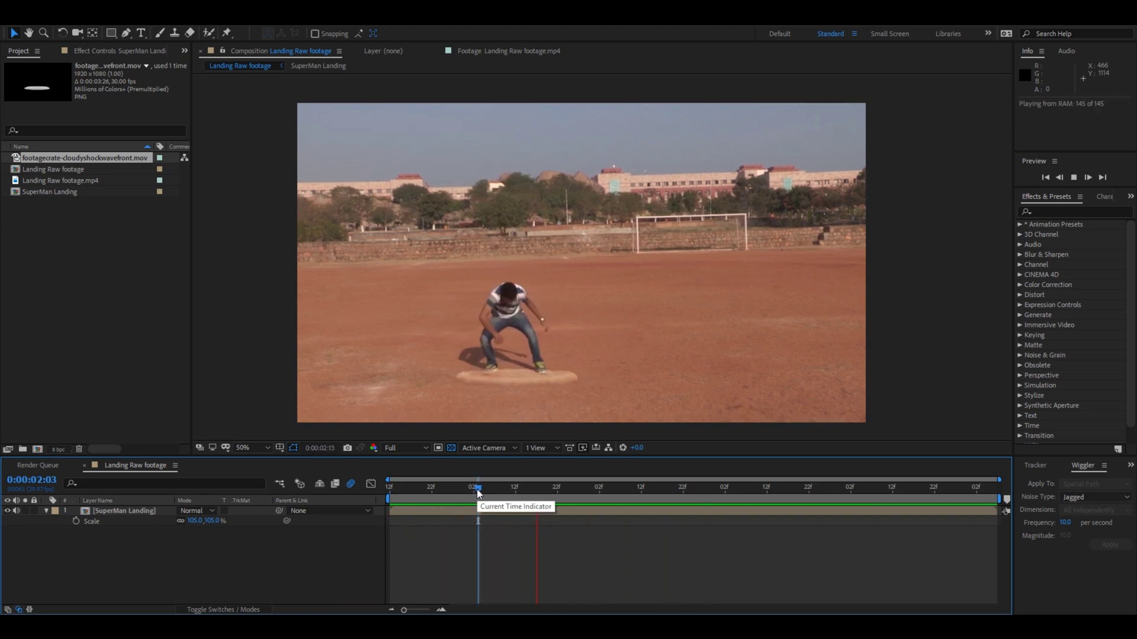